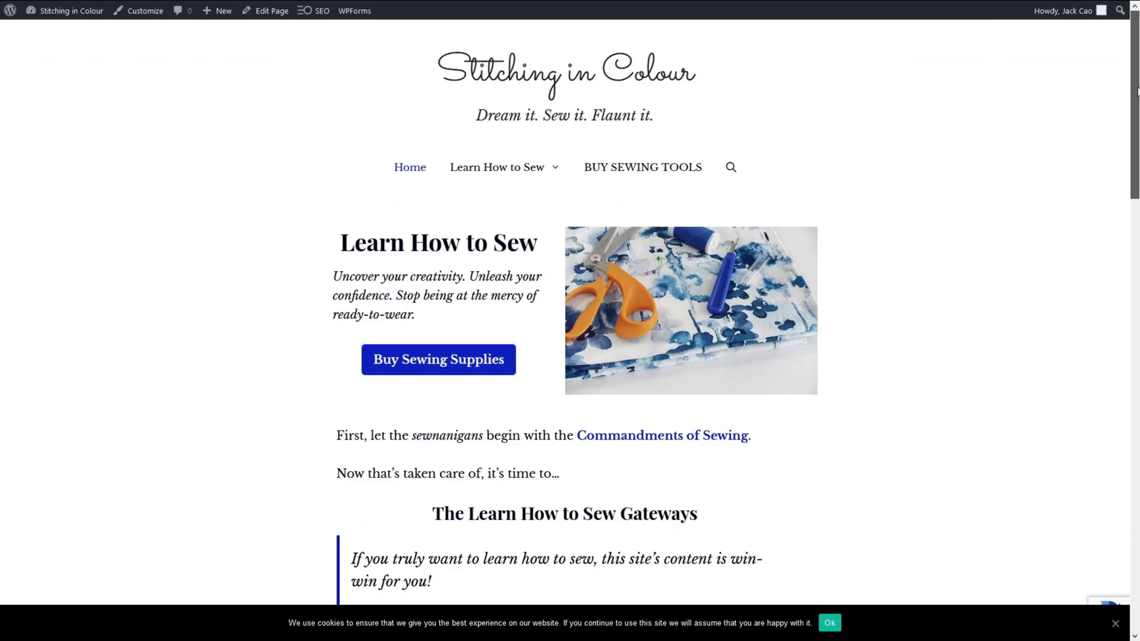
Scroll the live Stitching in Colour homepage down to the ConvertKit free-eBook signup box.
{"action": "left_click_drag", "start_coordinate": [1138, 90], "coordinate": [1102, 505]}
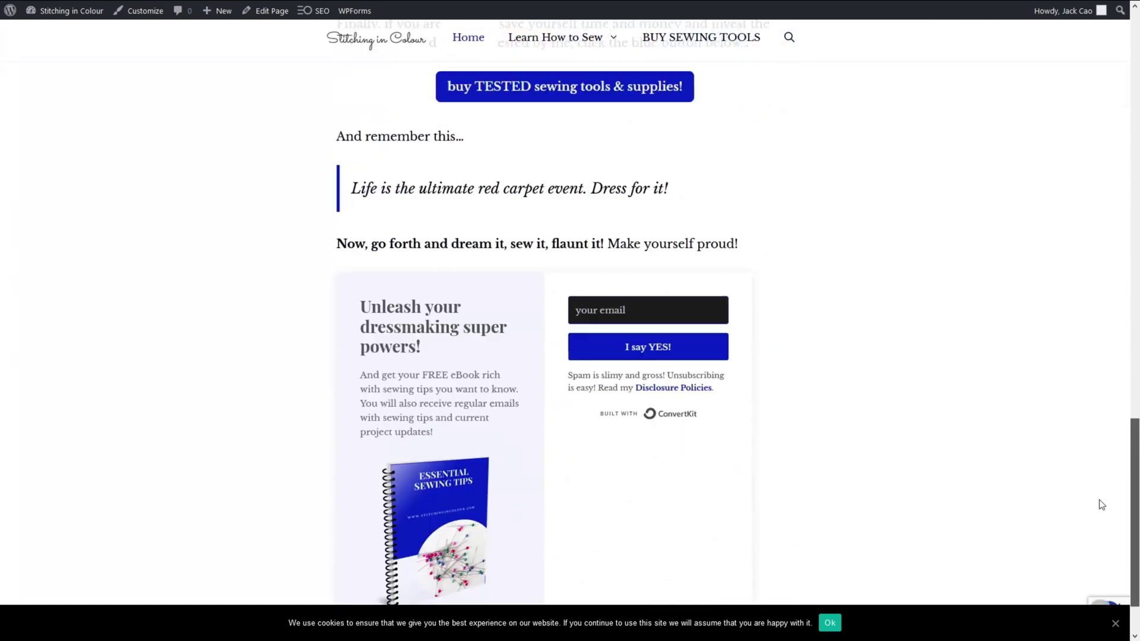
{"action": "scroll", "coordinate": [1101, 505], "scroll_direction": "down", "scroll_amount": 1}
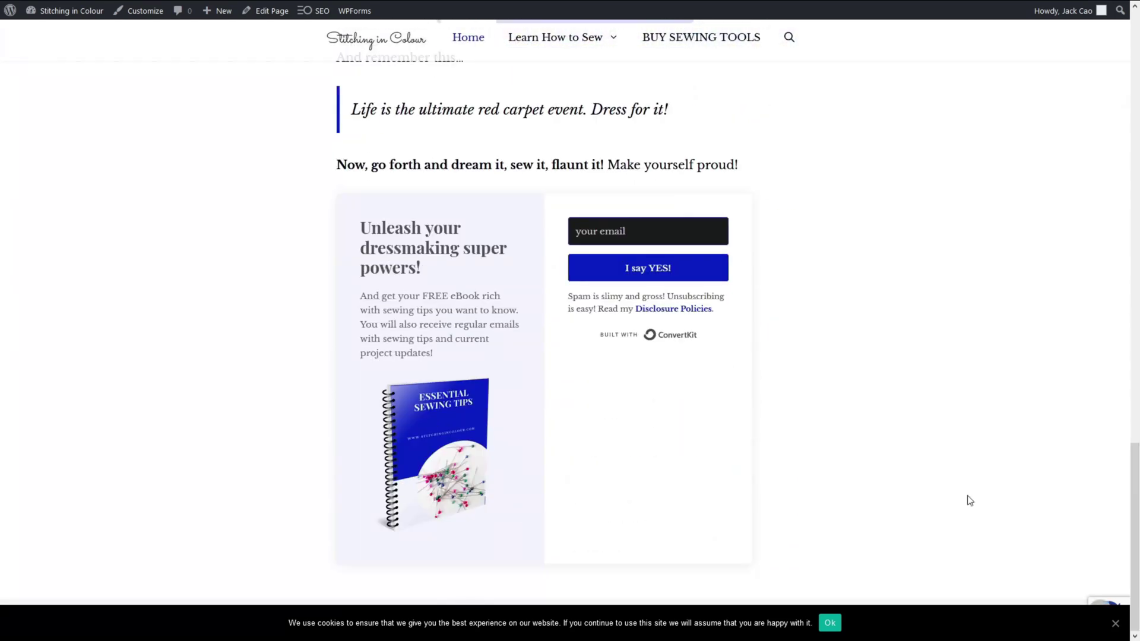
{"action": "left_click", "coordinate": [332, 8]}
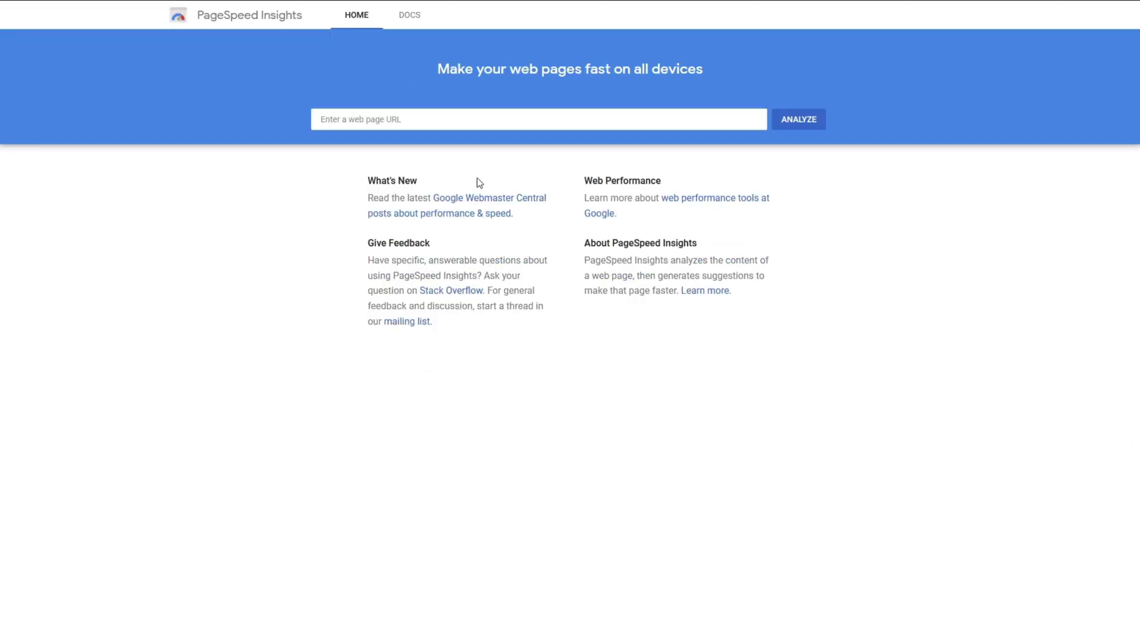
{"action": "left_click", "coordinate": [487, 118]}
{"action": "type", "text": "https://stitchingincolour.com/"}
{"action": "key", "text": "Return"}
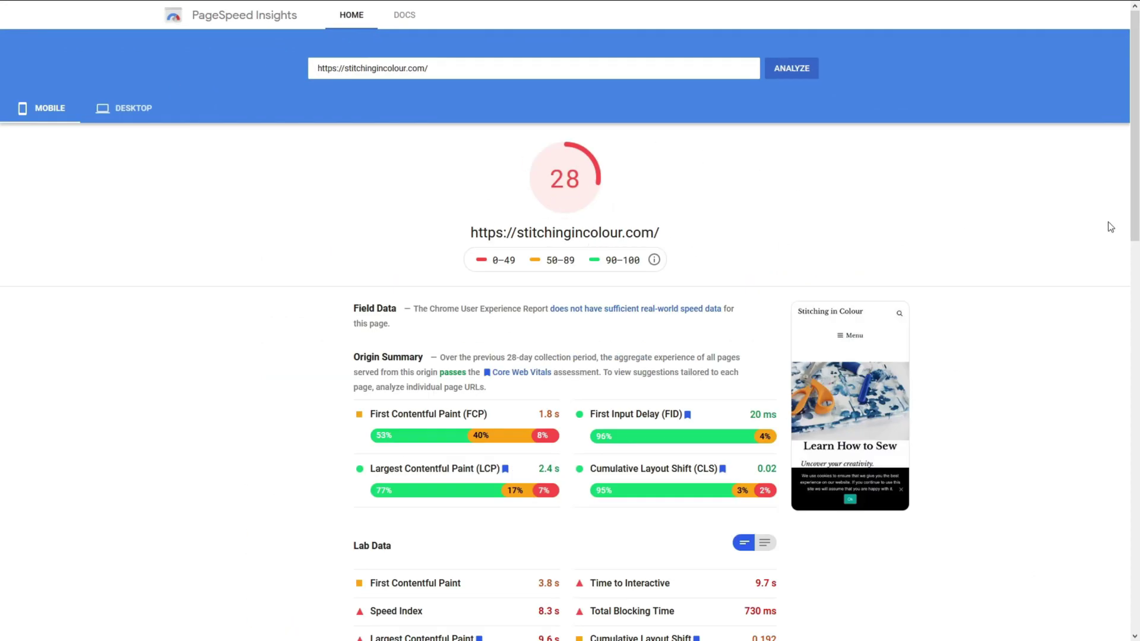
Expand the render-blocking resources, offscreen images and properly size images opportunities.
{"action": "left_click_drag", "start_coordinate": [1134, 225], "coordinate": [1133, 420]}
{"action": "left_click", "coordinate": [479, 321]}
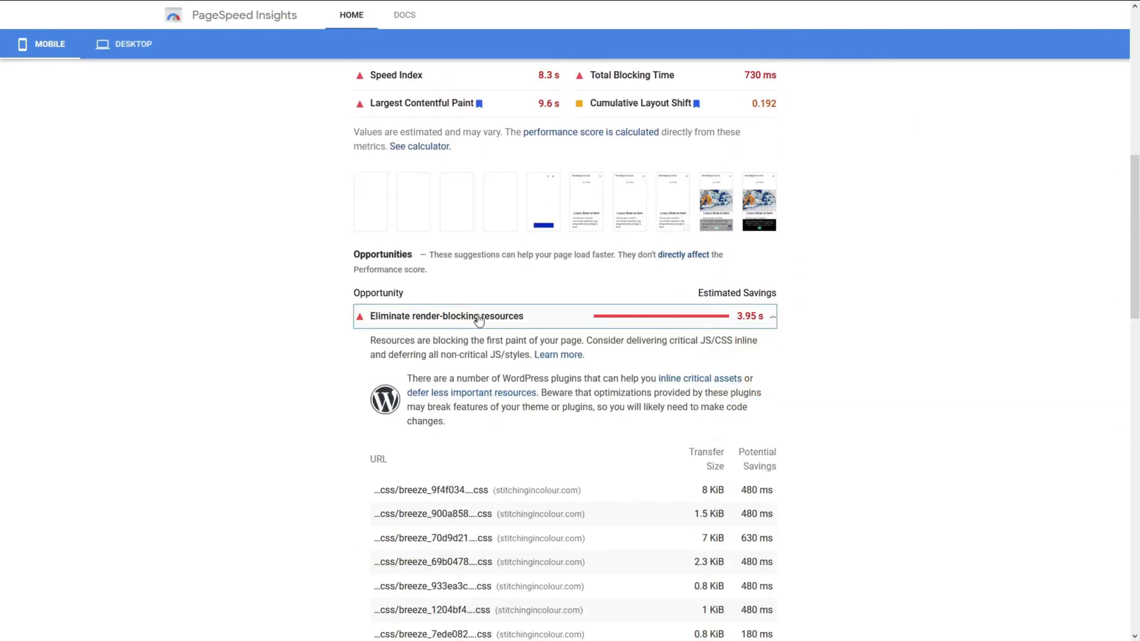
{"action": "scroll", "coordinate": [480, 319], "scroll_direction": "down", "scroll_amount": 5}
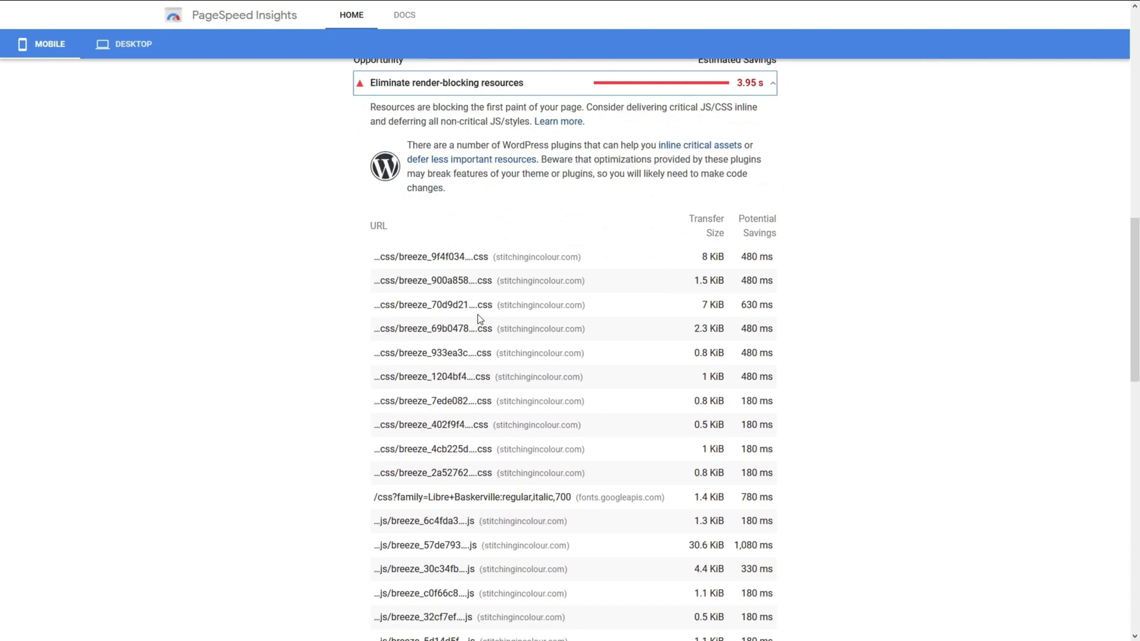
{"action": "scroll", "coordinate": [480, 319], "scroll_direction": "down", "scroll_amount": 6}
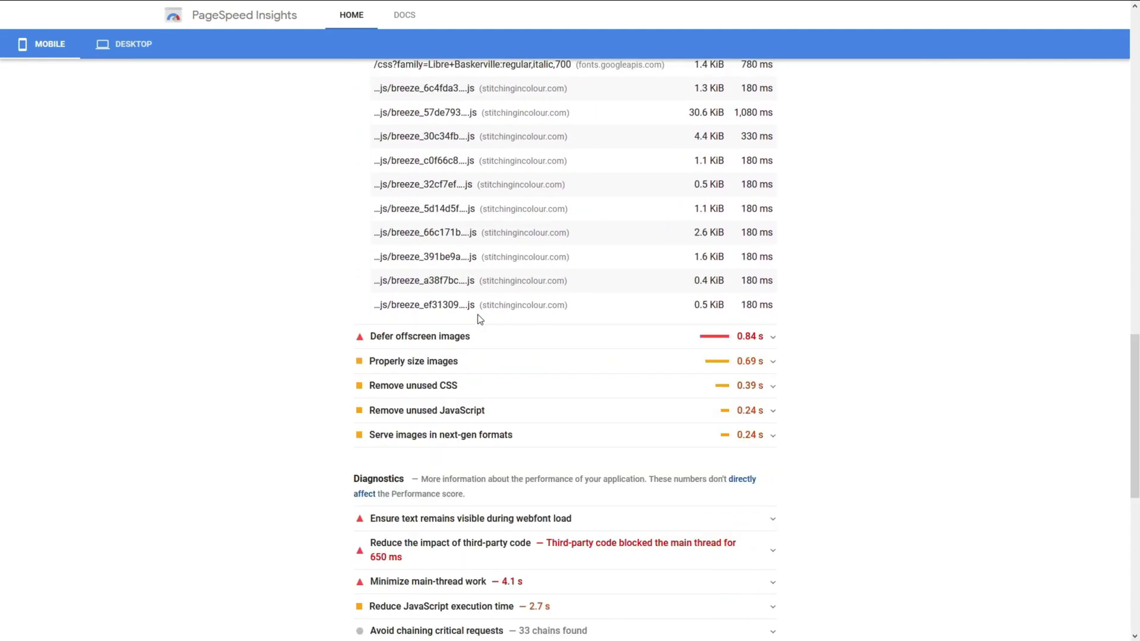
{"action": "left_click", "coordinate": [454, 337]}
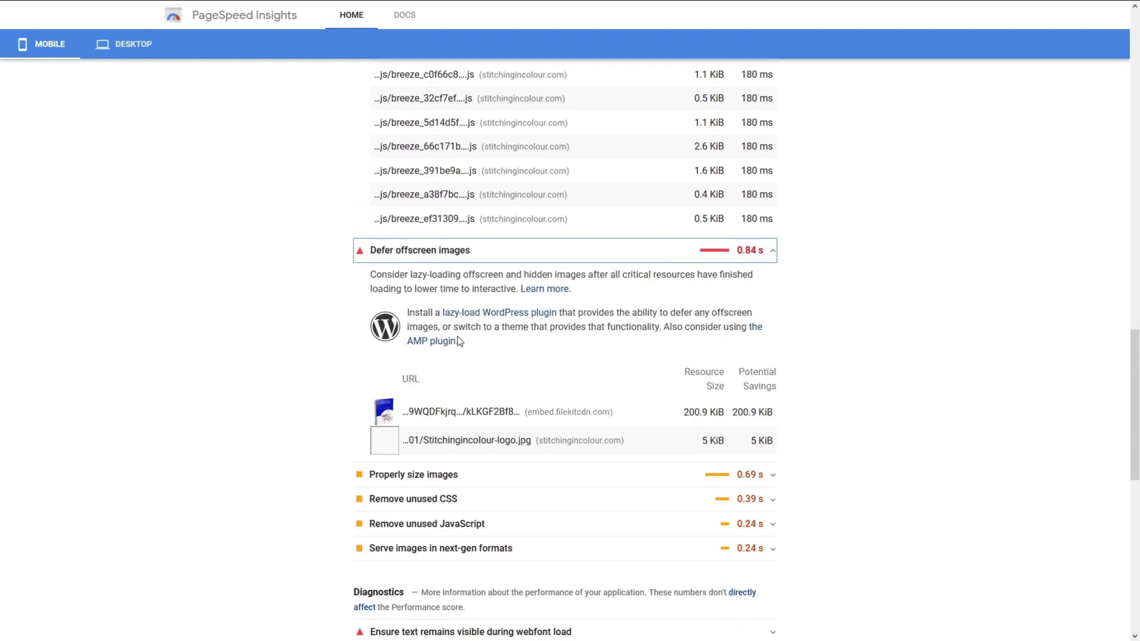
{"action": "scroll", "coordinate": [464, 286], "scroll_direction": "down", "scroll_amount": 2}
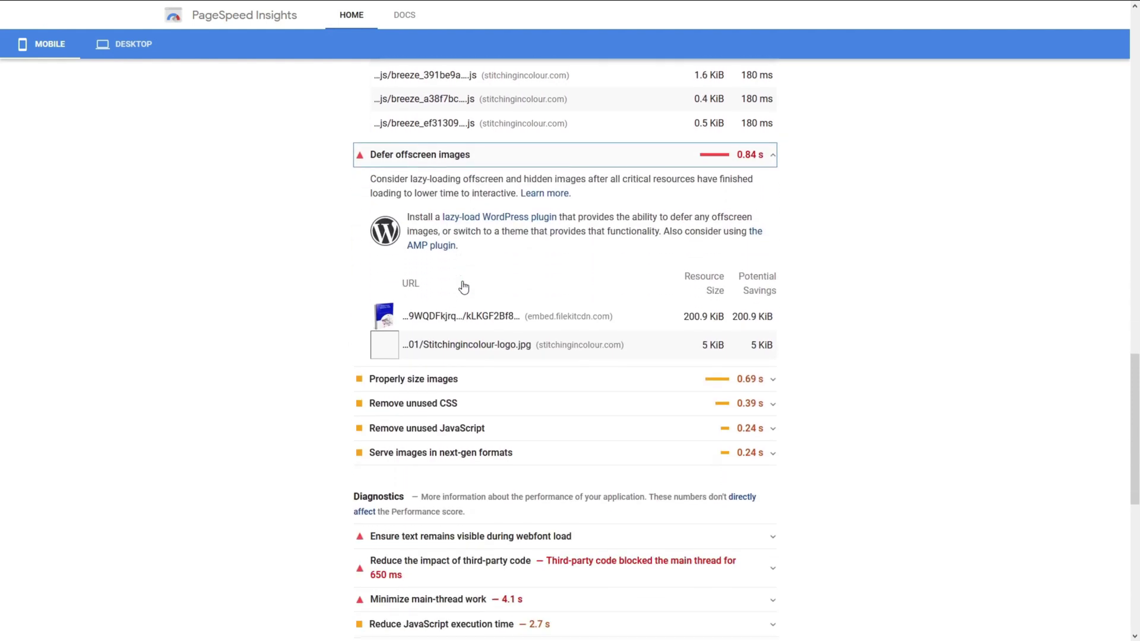
{"action": "left_click", "coordinate": [457, 378]}
{"action": "scroll", "coordinate": [456, 380], "scroll_direction": "down", "scroll_amount": 3}
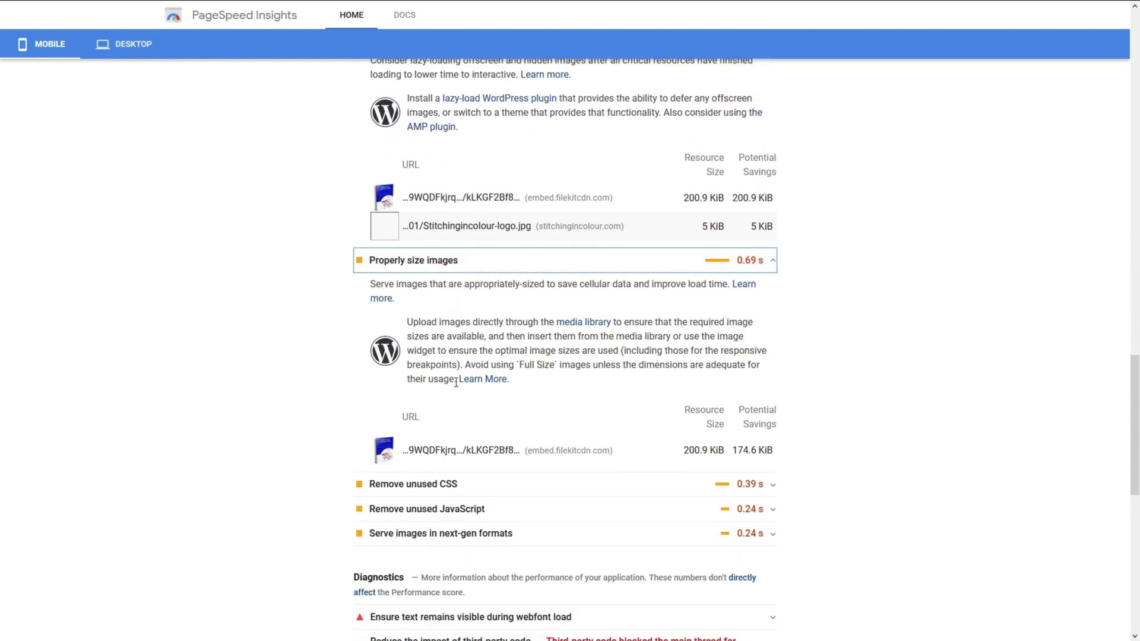
{"action": "scroll", "coordinate": [456, 382], "scroll_direction": "down", "scroll_amount": 1}
Expand the unused CSS, unused JavaScript and next-gen image format opportunities, down to diagnostics.
{"action": "left_click", "coordinate": [439, 363]}
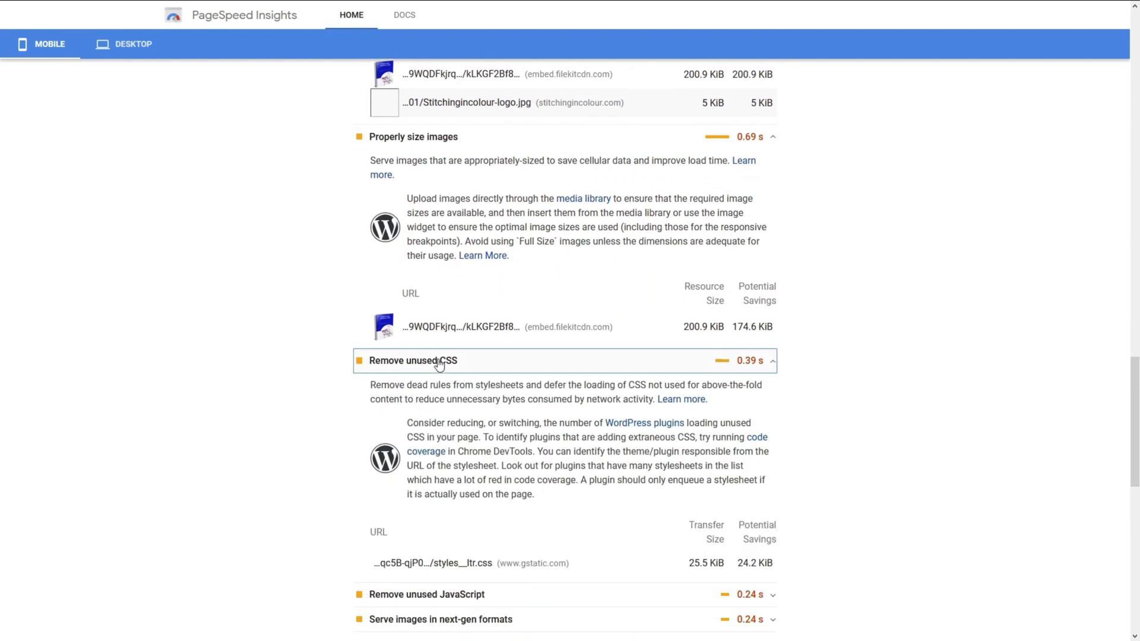
{"action": "scroll", "coordinate": [446, 365], "scroll_direction": "down", "scroll_amount": 4}
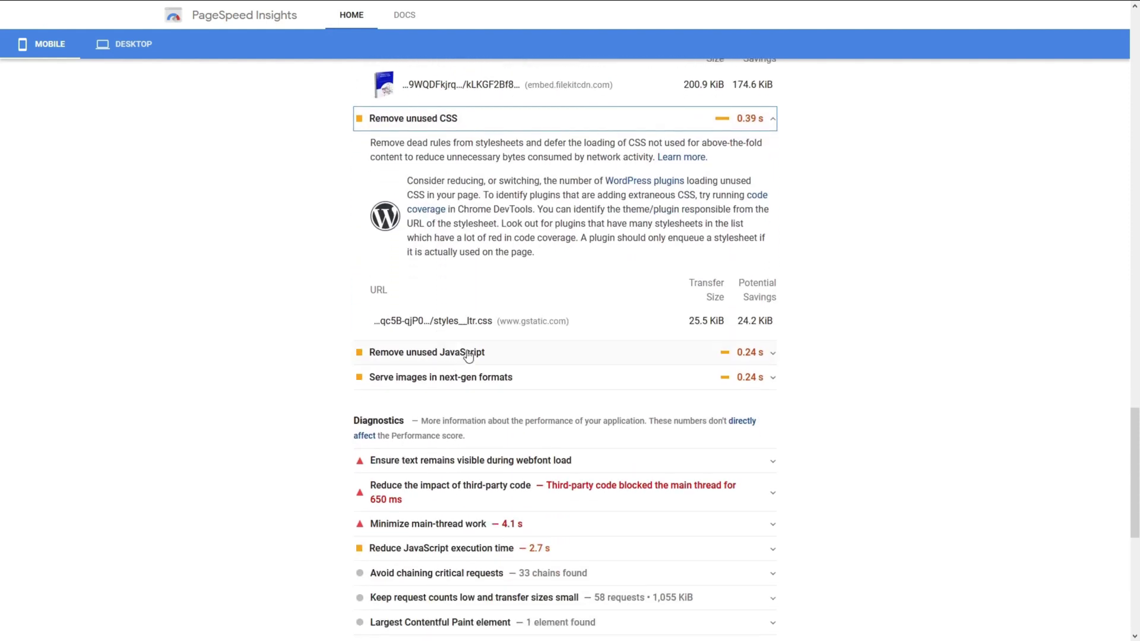
{"action": "left_click", "coordinate": [468, 354]}
{"action": "scroll", "coordinate": [470, 344], "scroll_direction": "down", "scroll_amount": 4}
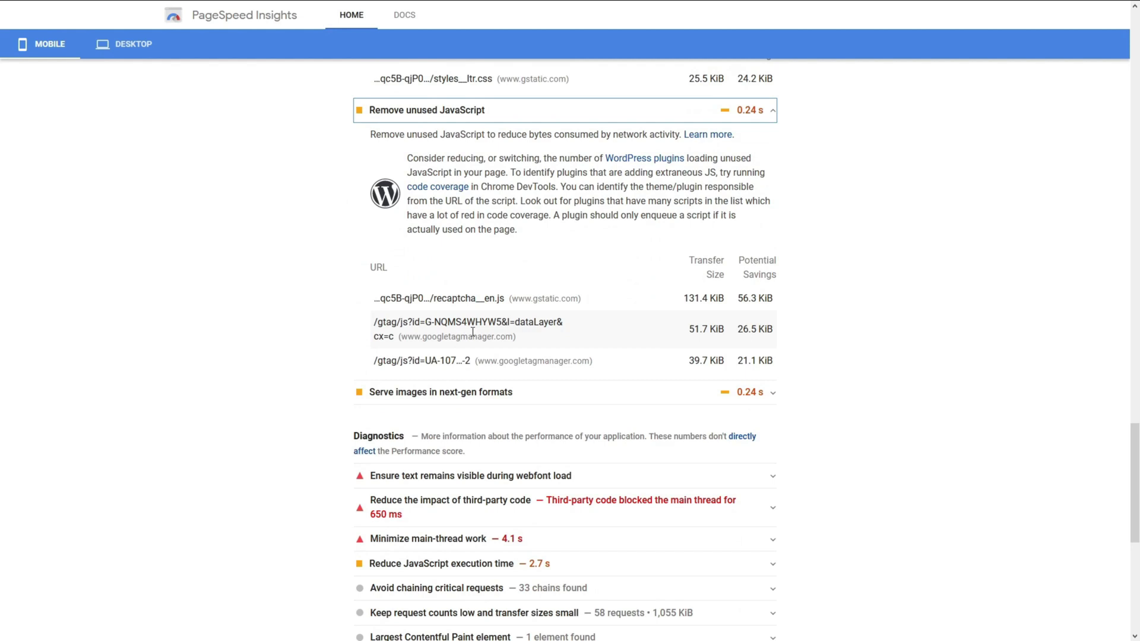
{"action": "scroll", "coordinate": [419, 308], "scroll_direction": "down", "scroll_amount": 1}
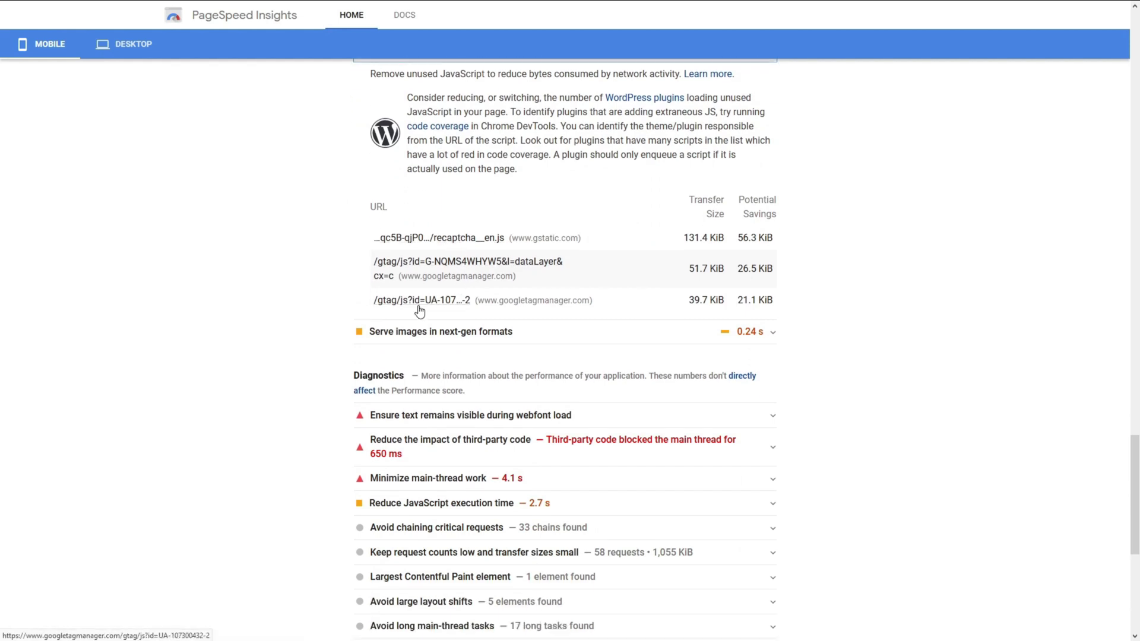
{"action": "left_click", "coordinate": [438, 334]}
{"action": "scroll", "coordinate": [438, 336], "scroll_direction": "down", "scroll_amount": 2}
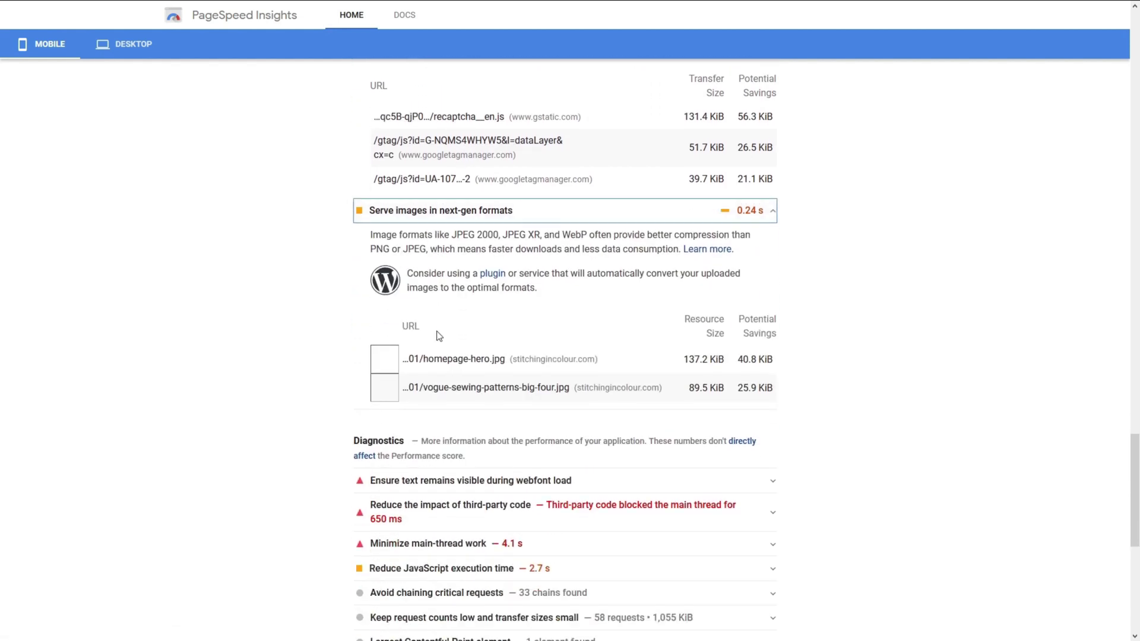
{"action": "scroll", "coordinate": [440, 333], "scroll_direction": "down", "scroll_amount": 1}
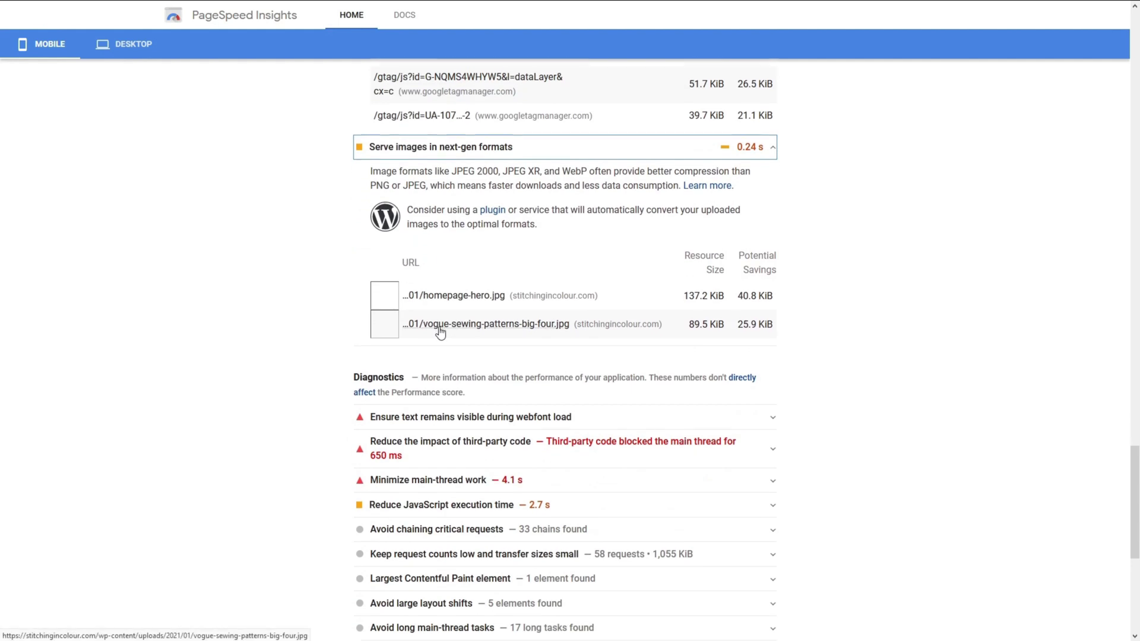
{"action": "scroll", "coordinate": [433, 297], "scroll_direction": "down", "scroll_amount": 2}
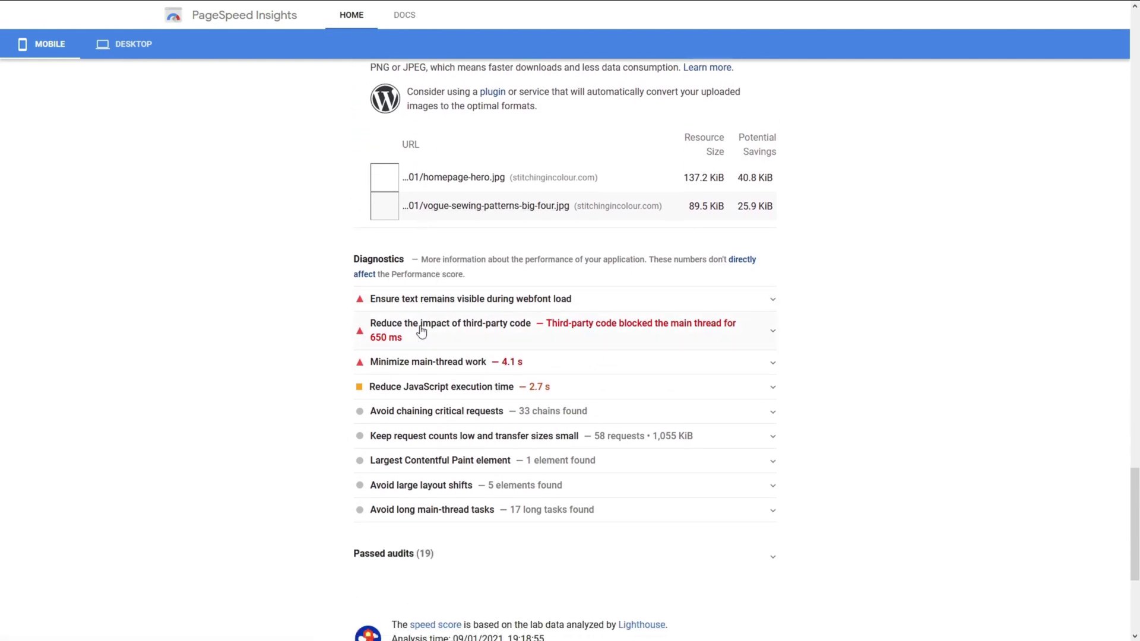
Expand 'Reduce the impact of third-party code' to see Tag Manager at 91 KiB, 117 ms and Fonts at 80 KiB.
{"action": "left_click", "coordinate": [446, 334]}
{"action": "scroll", "coordinate": [447, 334], "scroll_direction": "down", "scroll_amount": 1}
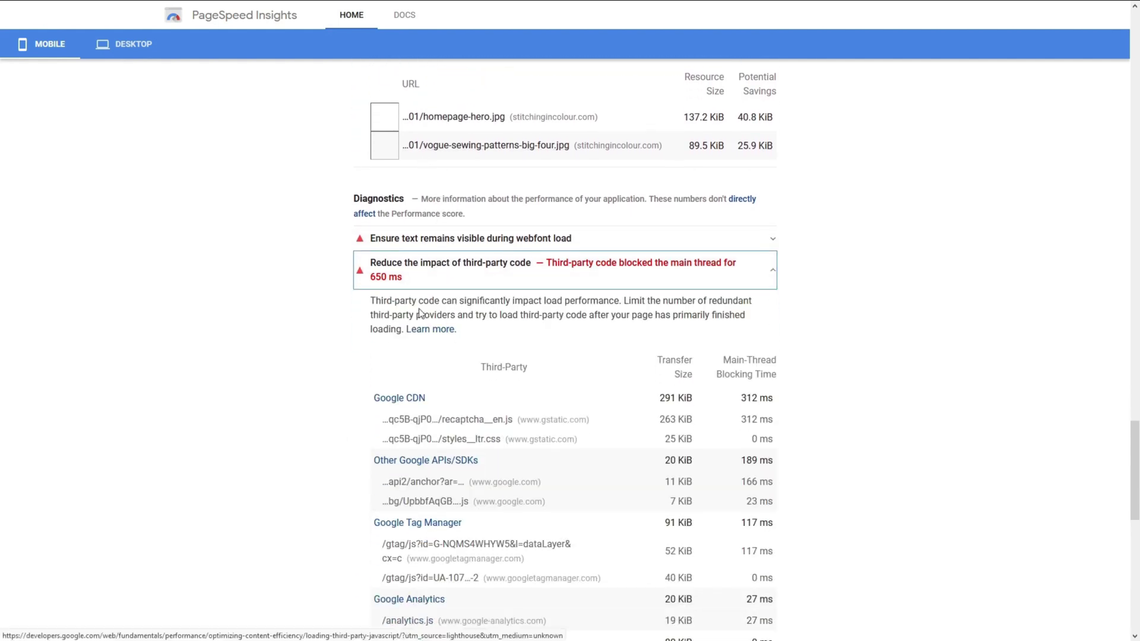
{"action": "scroll", "coordinate": [416, 297], "scroll_direction": "down", "scroll_amount": 1}
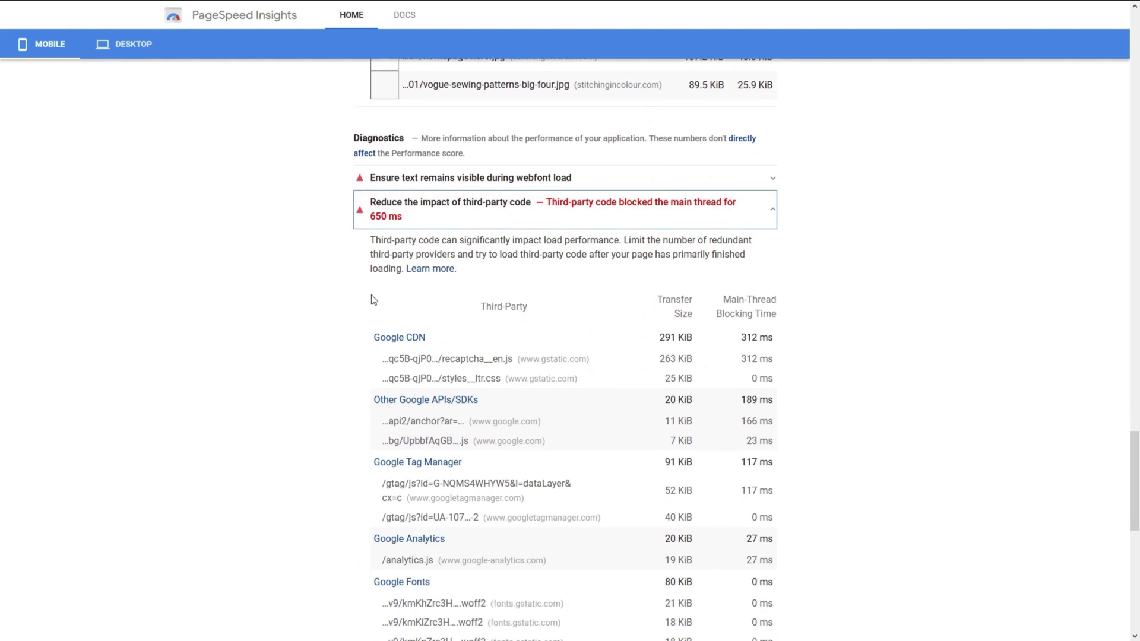
{"action": "scroll", "coordinate": [415, 315], "scroll_direction": "down", "scroll_amount": 1}
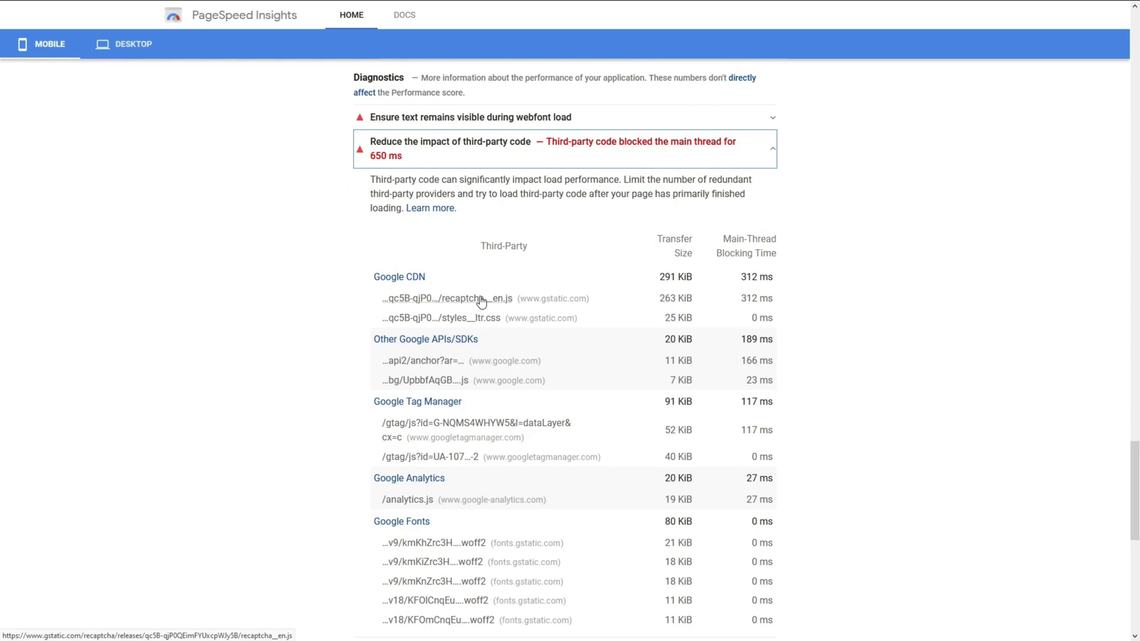
{"action": "scroll", "coordinate": [480, 302], "scroll_direction": "down", "scroll_amount": 4}
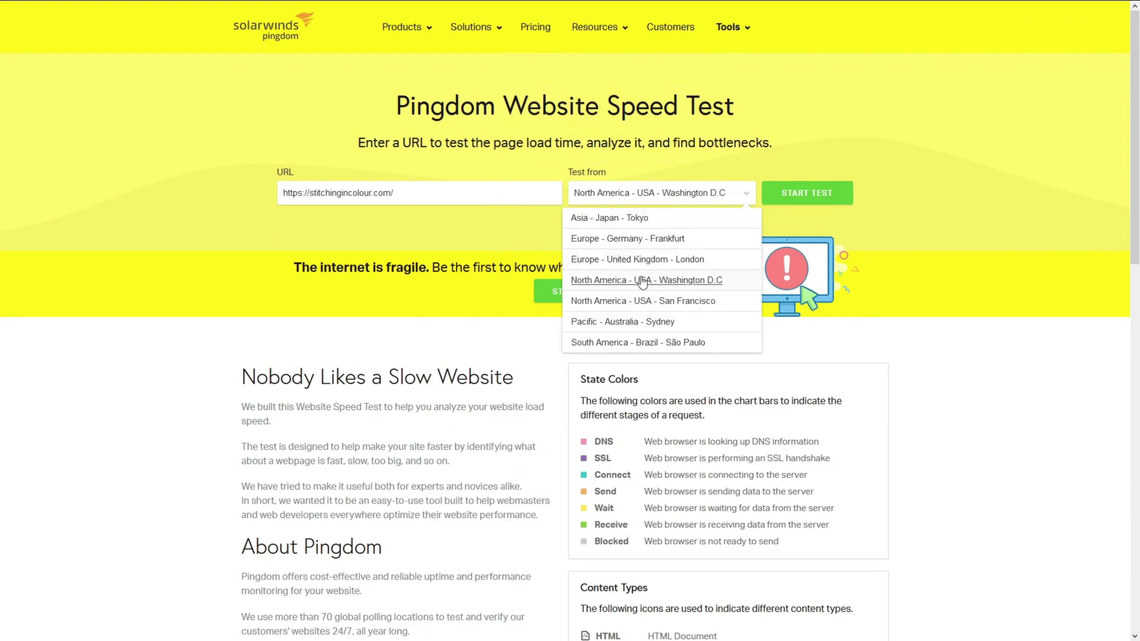
Run the Pingdom test from Washington D.C. (grade 74, 919 ms) and list all 64 file requests.
{"action": "left_click", "coordinate": [808, 193]}
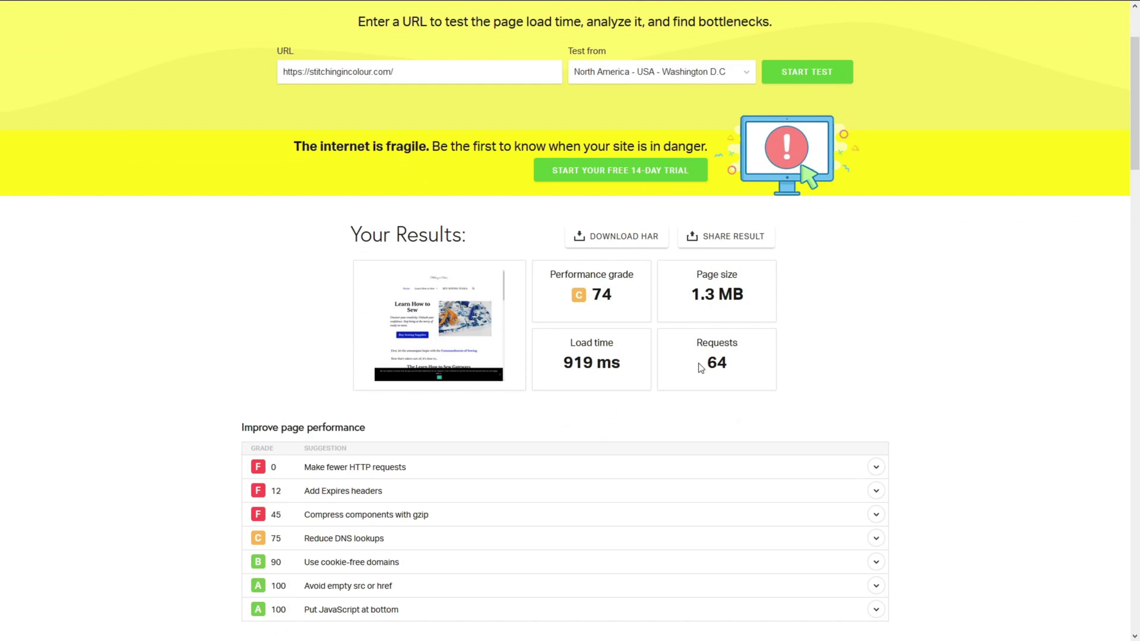
{"action": "scroll", "coordinate": [760, 368], "scroll_direction": "down", "scroll_amount": 15}
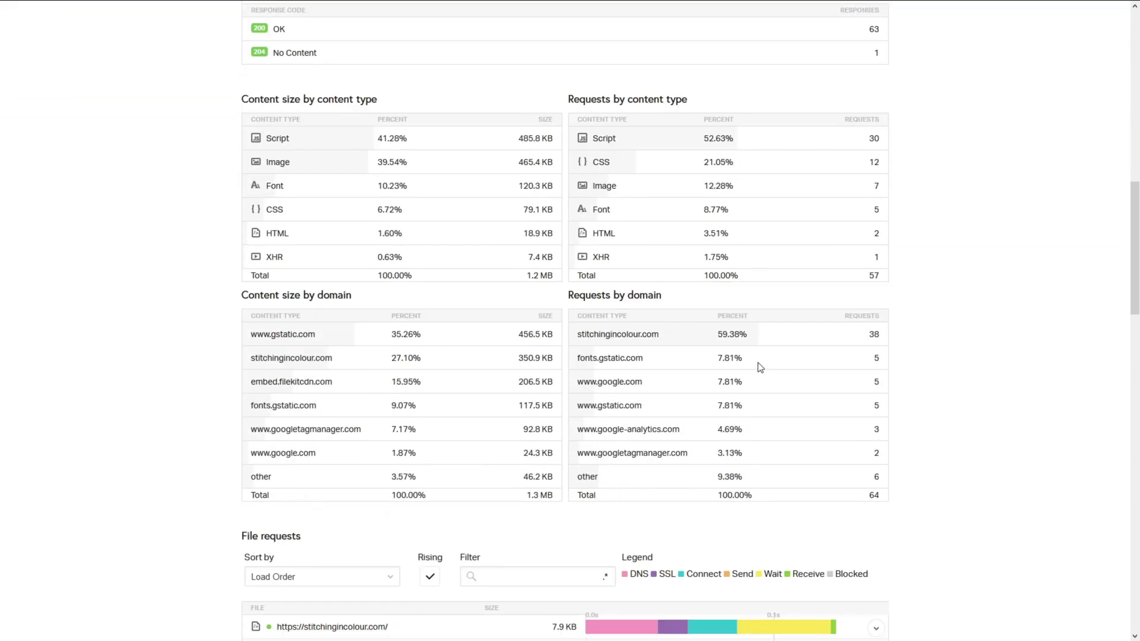
{"action": "left_click", "coordinate": [873, 504]}
{"action": "scroll", "coordinate": [918, 507], "scroll_direction": "up", "scroll_amount": 20}
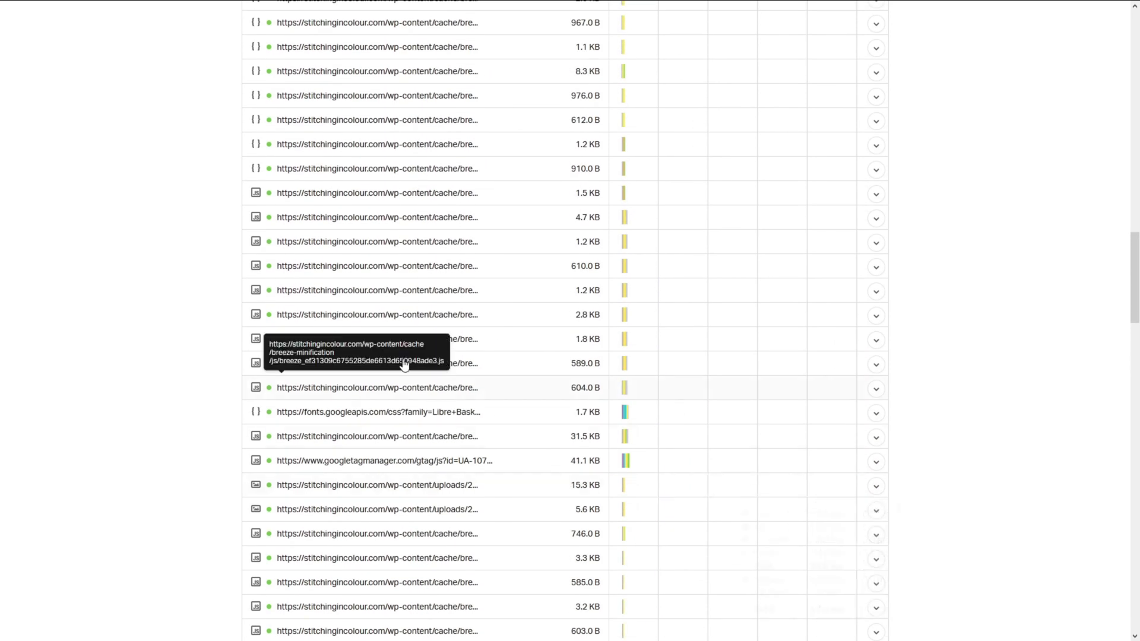
{"action": "scroll", "coordinate": [970, 392], "scroll_direction": "up", "scroll_amount": 20}
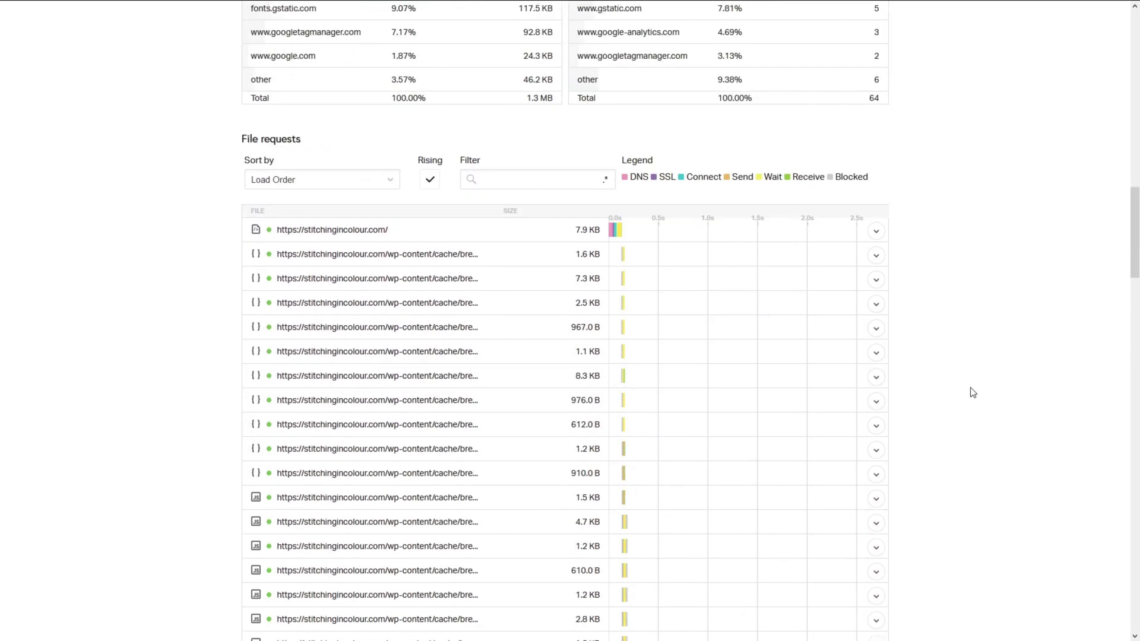
{"action": "scroll", "coordinate": [973, 393], "scroll_direction": "up", "scroll_amount": 5}
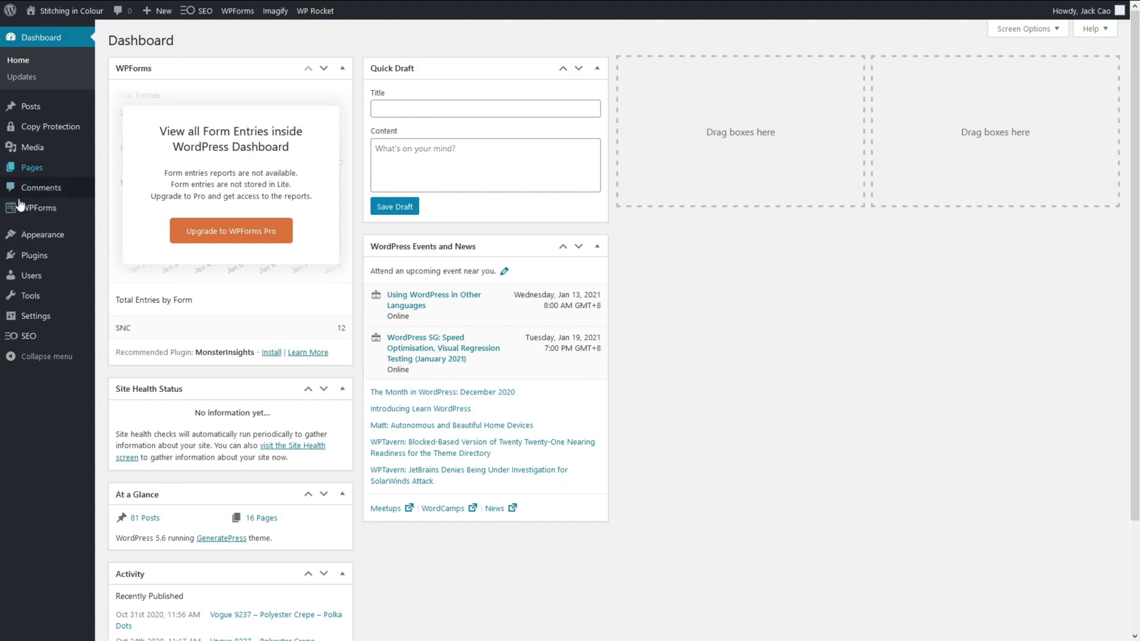
Review the Customizer's Typography > Body font settings, then go back to the typography section list.
{"action": "mouse_move", "coordinate": [35, 237]}
{"action": "left_click", "coordinate": [138, 261]}
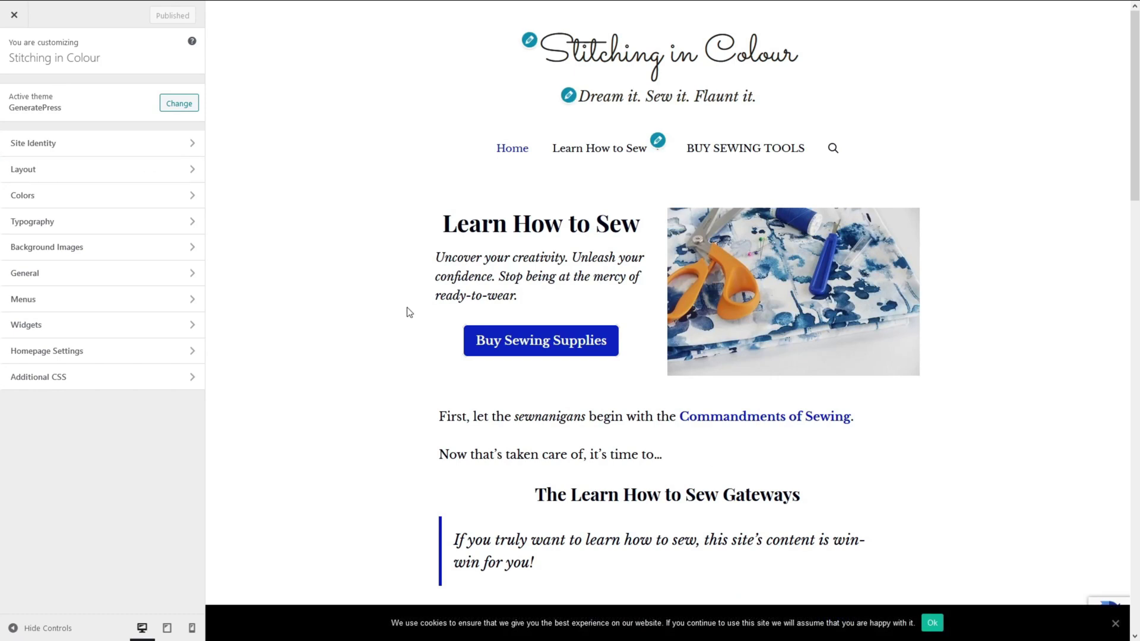
{"action": "left_click", "coordinate": [153, 227]}
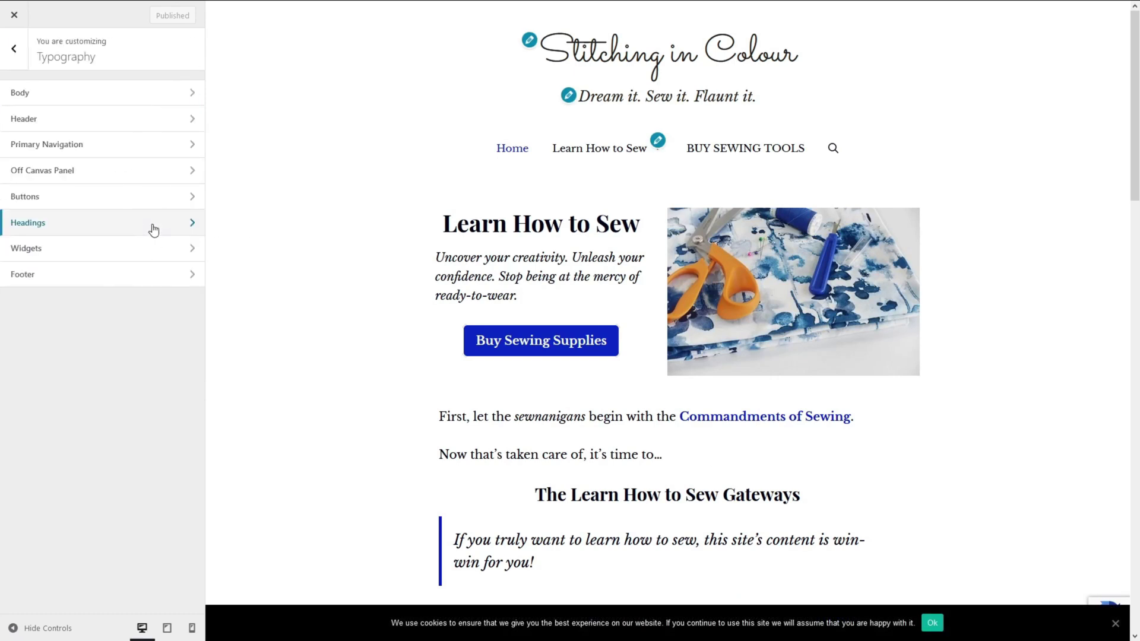
{"action": "left_click", "coordinate": [146, 99]}
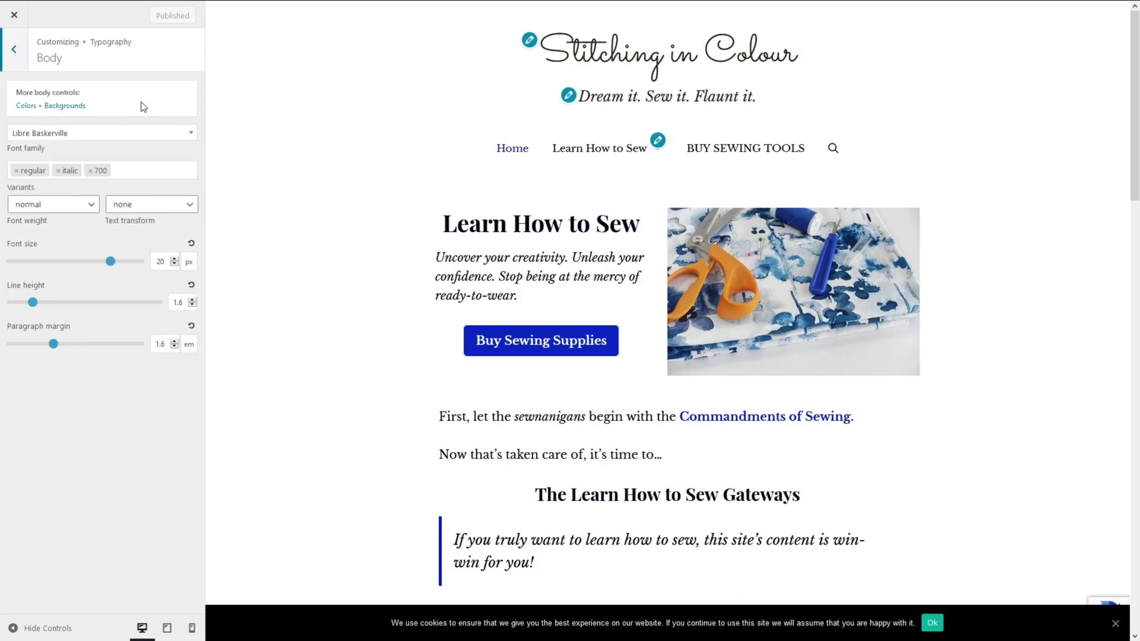
{"action": "scroll", "coordinate": [395, 397], "scroll_direction": "down", "scroll_amount": 5}
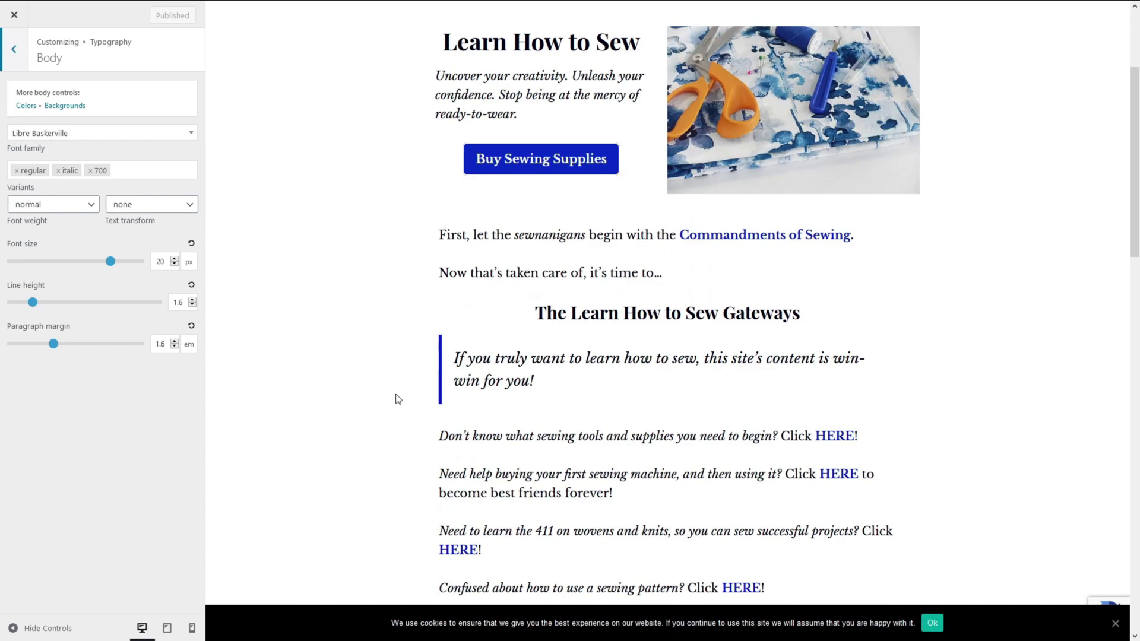
{"action": "scroll", "coordinate": [435, 393], "scroll_direction": "down", "scroll_amount": 2}
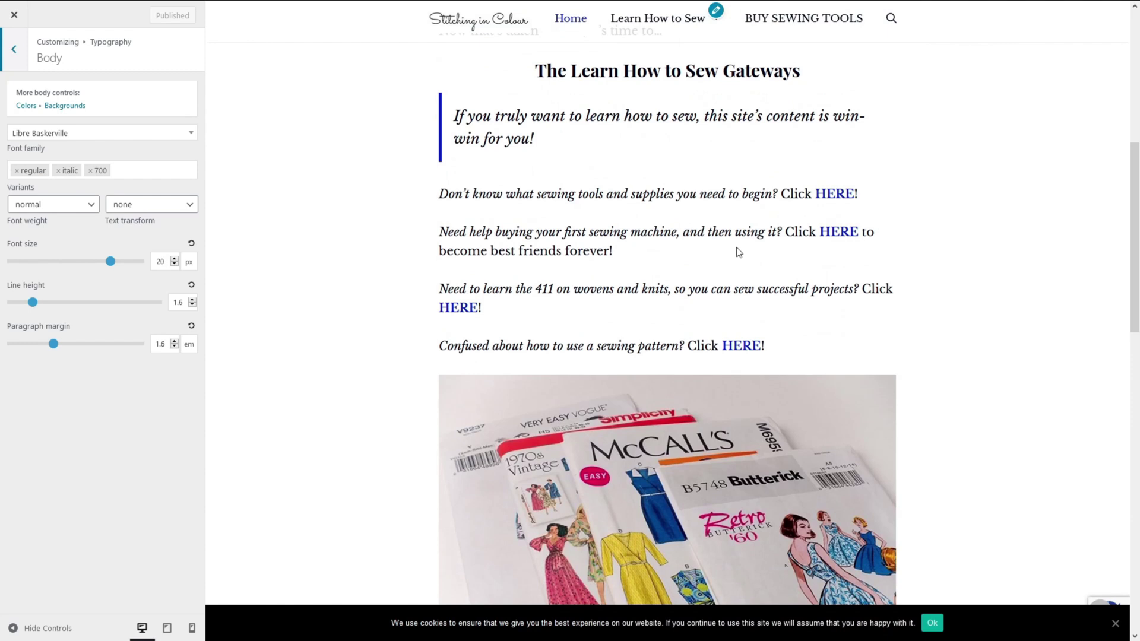
{"action": "scroll", "coordinate": [738, 248], "scroll_direction": "up", "scroll_amount": 7}
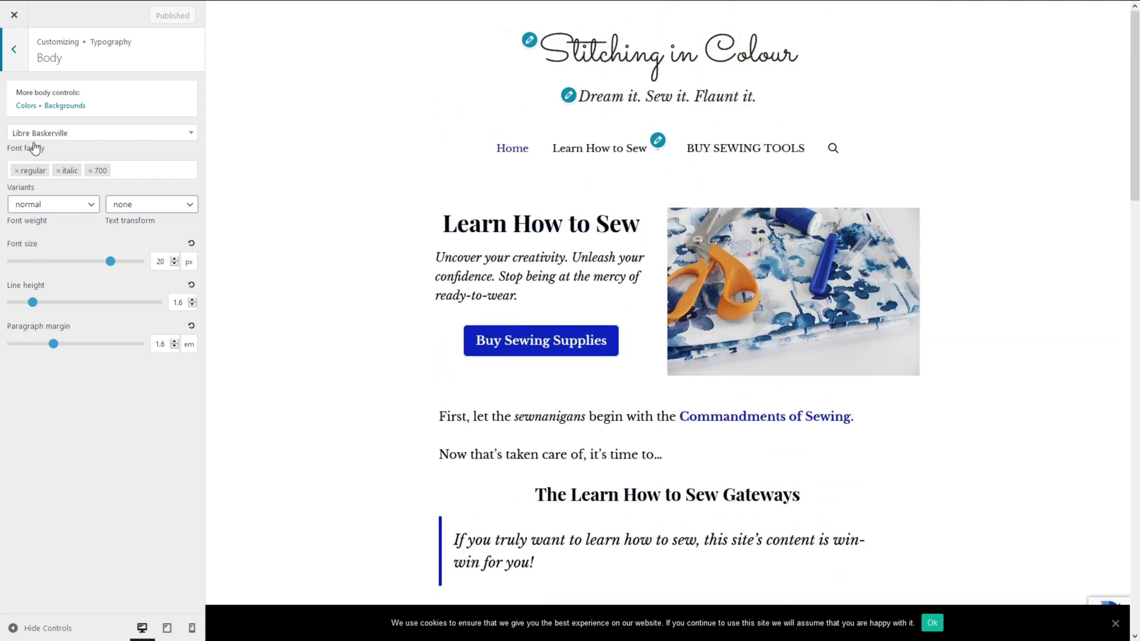
{"action": "left_click", "coordinate": [11, 49]}
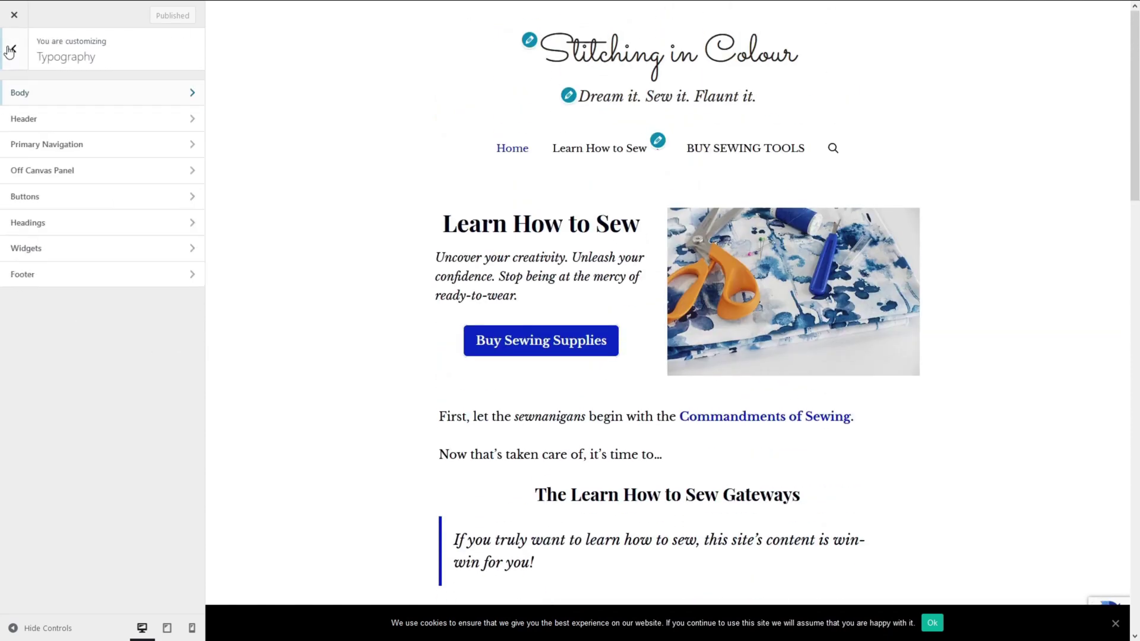
Change the site title font from Sacramento to Libre Baskerville and publish.
{"action": "left_click", "coordinate": [31, 121]}
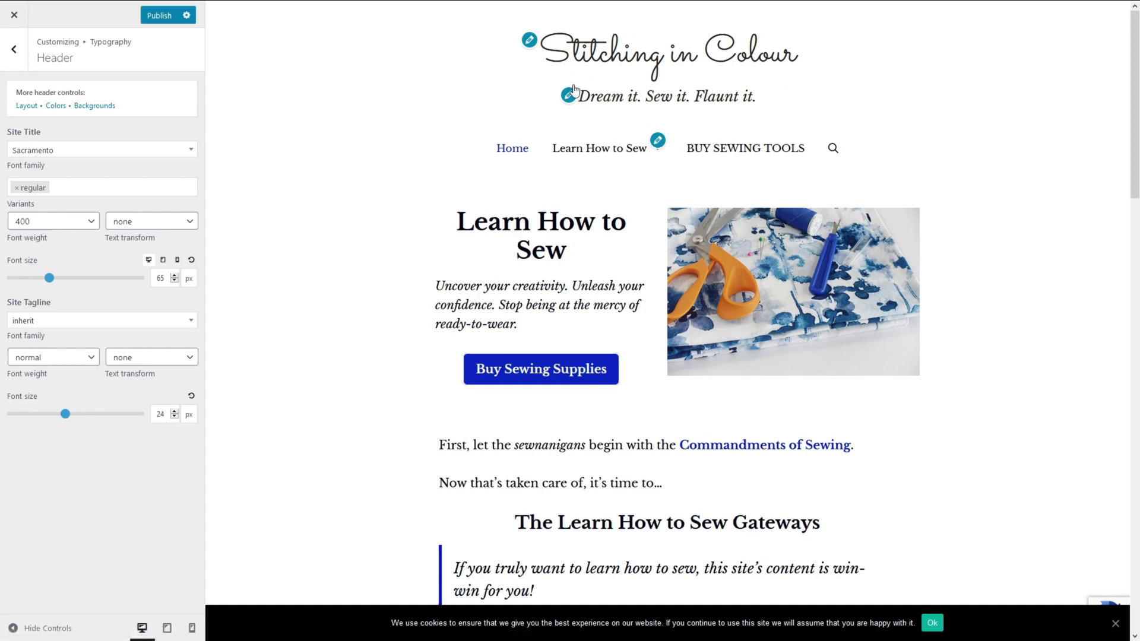
{"action": "left_click", "coordinate": [189, 154]}
{"action": "type", "text": "libre"}
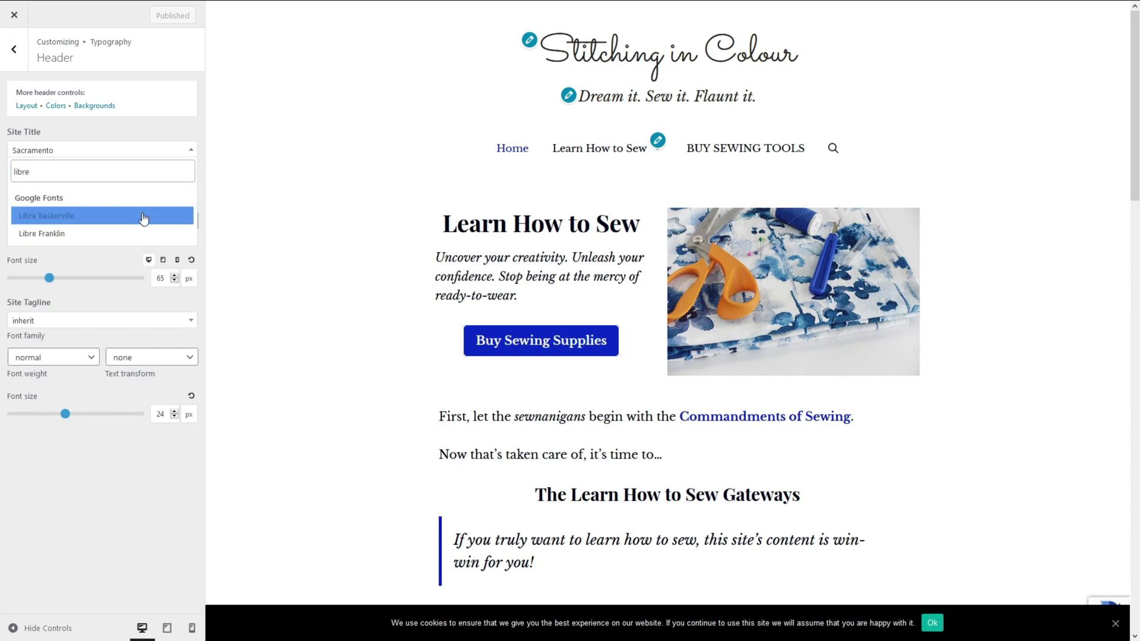
{"action": "left_click", "coordinate": [145, 217]}
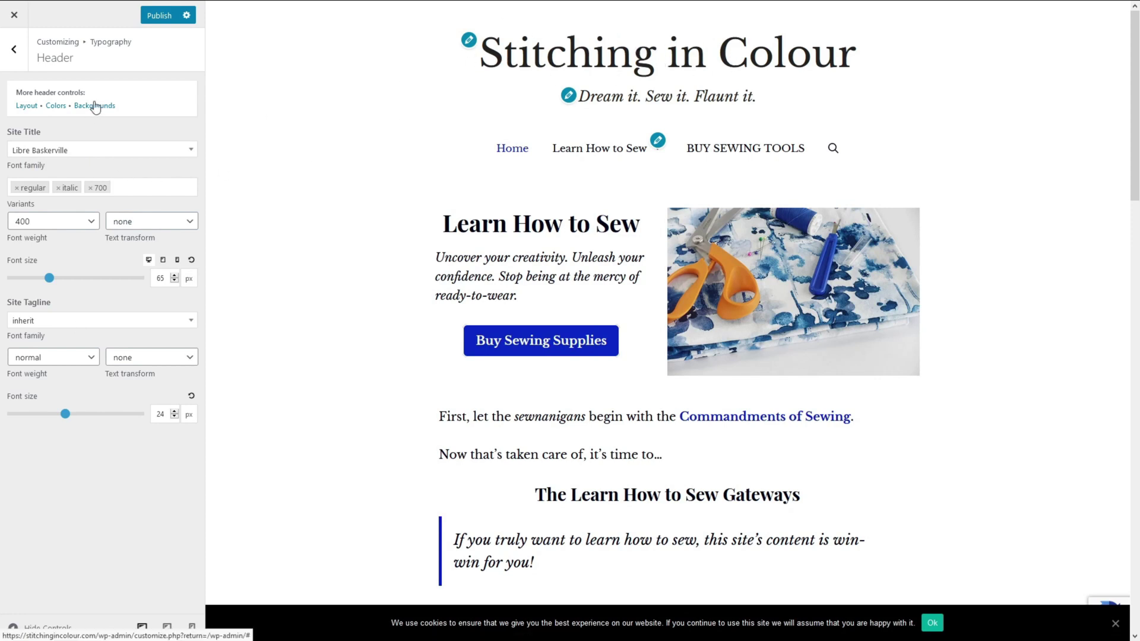
{"action": "key", "text": "ctrl+s"}
Navigate to the Headings typography settings and the Heading 1 font choices.
{"action": "key", "text": "Escape"}
{"action": "left_click", "coordinate": [48, 170]}
{"action": "left_click", "coordinate": [20, 66]}
{"action": "left_click", "coordinate": [28, 222]}
{"action": "left_click", "coordinate": [75, 151]}
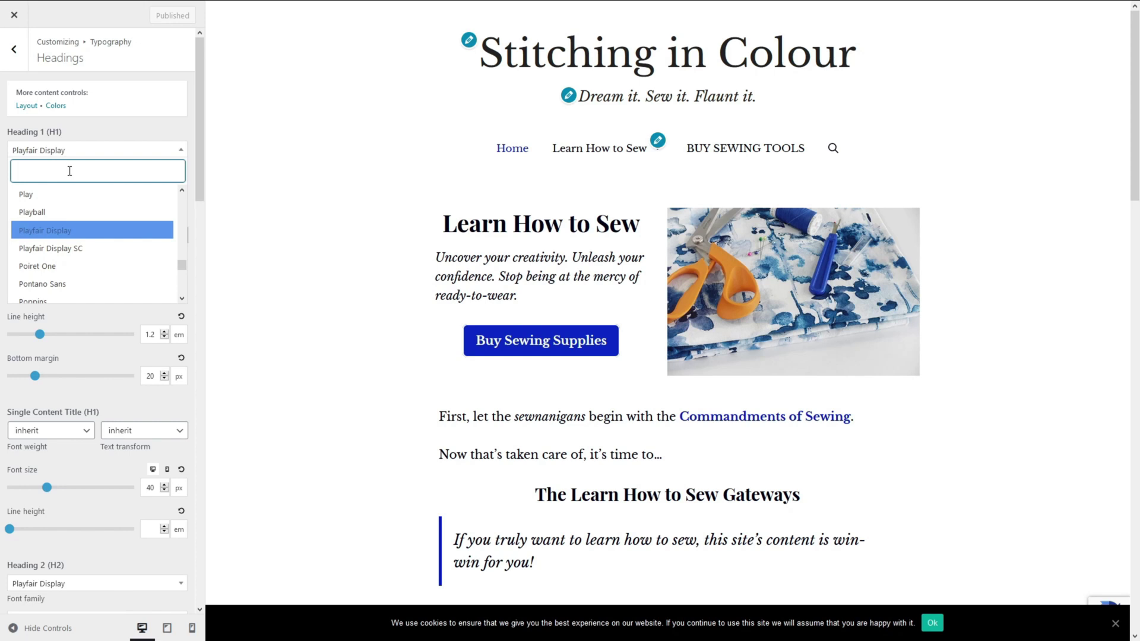
Set the H1, H2 and H3 font families to inherit instead of Playfair Display.
{"action": "type", "text": "inher"}
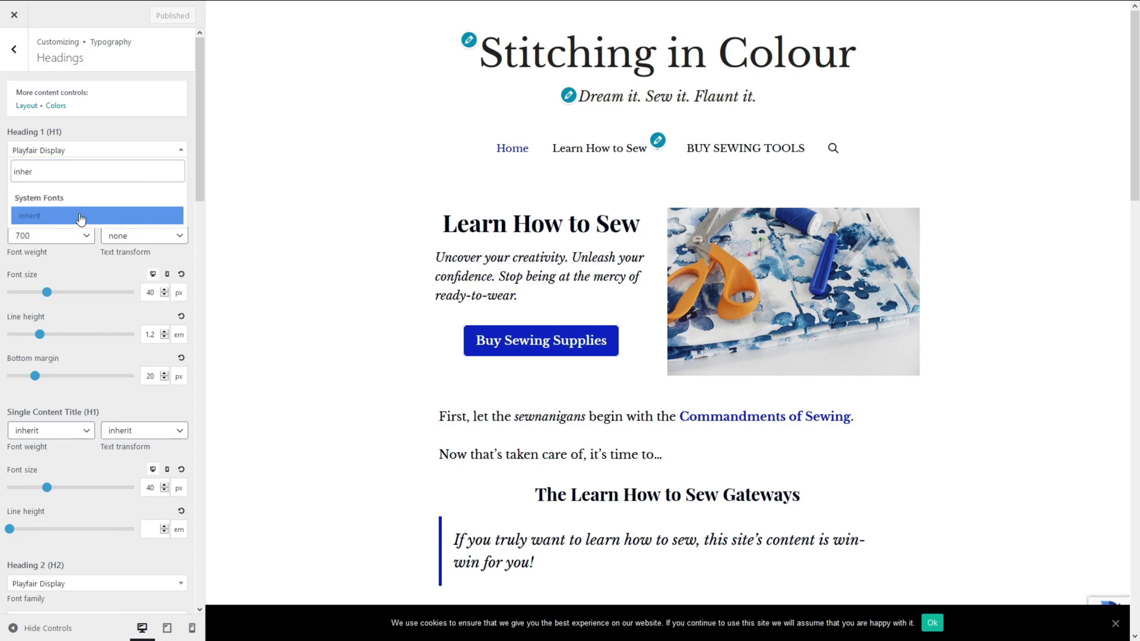
{"action": "left_click", "coordinate": [81, 216]}
{"action": "scroll", "coordinate": [95, 356], "scroll_direction": "down", "scroll_amount": 4}
{"action": "left_click", "coordinate": [98, 350]}
{"action": "type", "text": "inher"}
{"action": "key", "text": "Return"}
{"action": "scroll", "coordinate": [95, 356], "scroll_direction": "down", "scroll_amount": 6}
{"action": "left_click", "coordinate": [98, 374]}
{"action": "type", "text": "inf"}
{"action": "key", "text": "BackSpace"}
{"action": "type", "text": "her"}
{"action": "key", "text": "Return"}
Set the H4 and H5 fonts to inherit, publish, and close the Customizer.
{"action": "scroll", "coordinate": [109, 391], "scroll_direction": "down", "scroll_amount": 3}
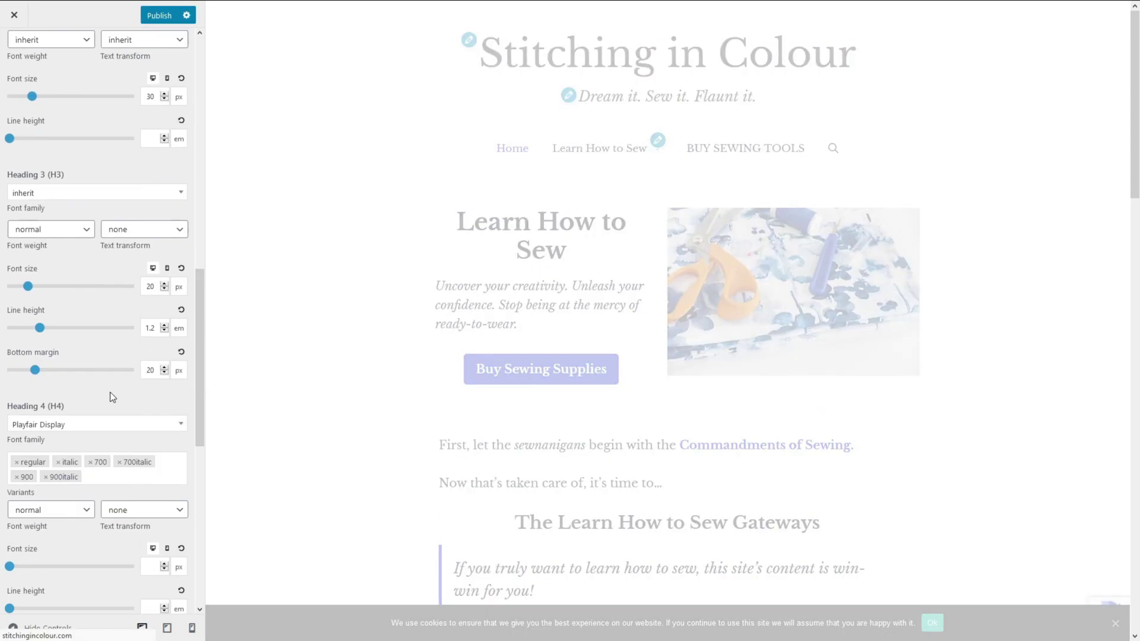
{"action": "left_click", "coordinate": [98, 364]}
{"action": "type", "text": "inherit"}
{"action": "key", "text": "Return"}
{"action": "left_click", "coordinate": [97, 371]}
{"action": "scroll", "coordinate": [83, 463], "scroll_direction": "up", "scroll_amount": 10}
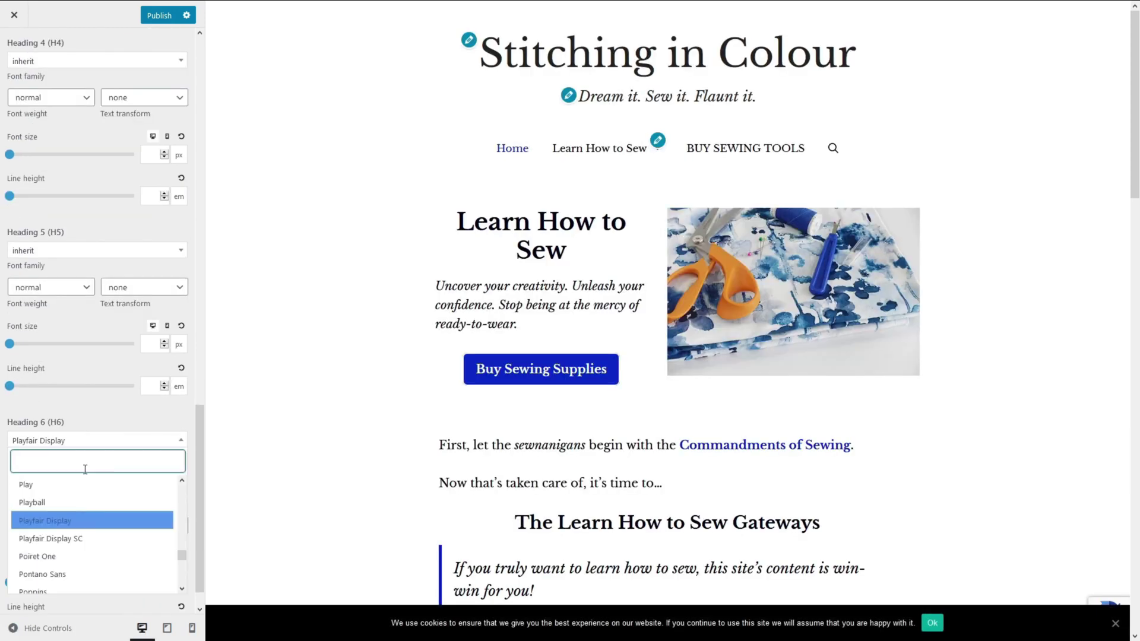
{"action": "key", "text": "Return"}
{"action": "left_click", "coordinate": [160, 17]}
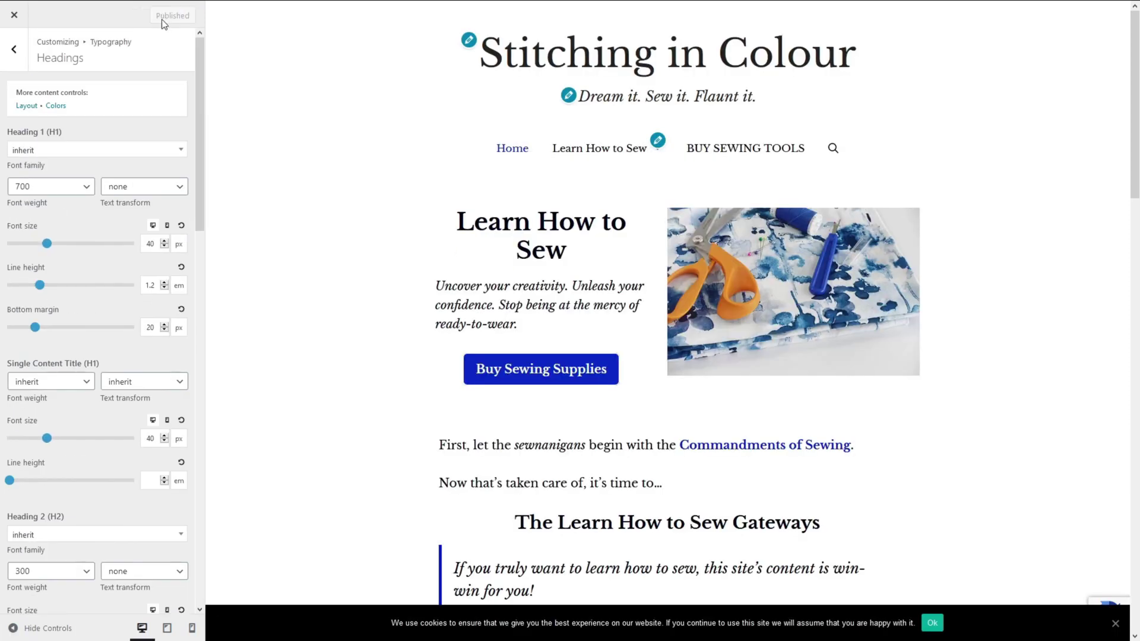
{"action": "left_click", "coordinate": [13, 50]}
{"action": "left_click", "coordinate": [14, 49]}
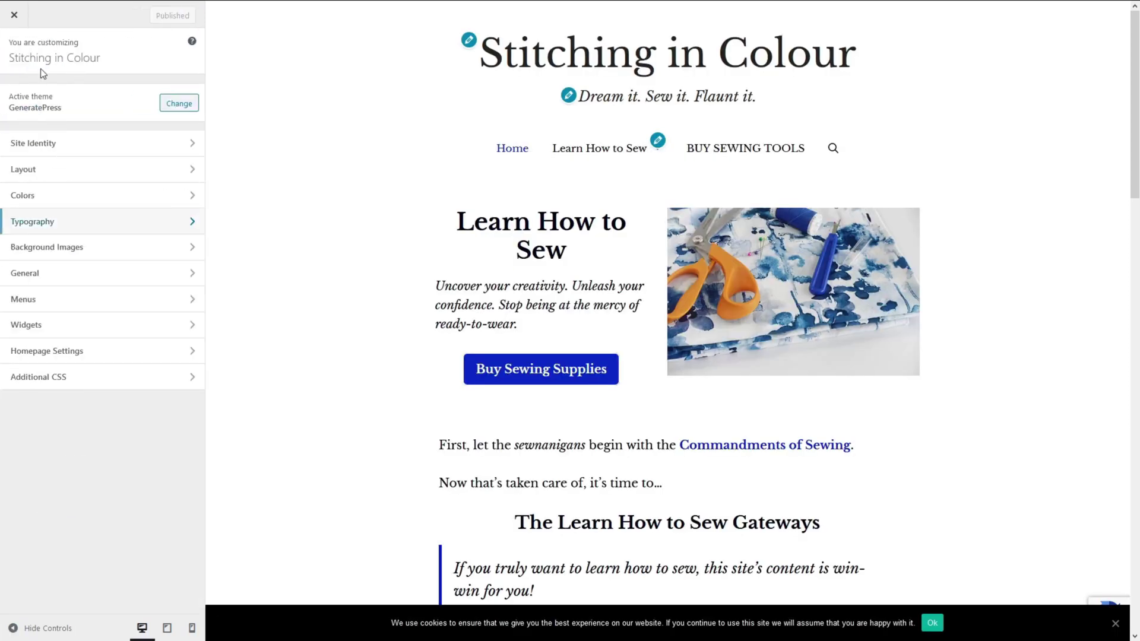
{"action": "left_click", "coordinate": [19, 22]}
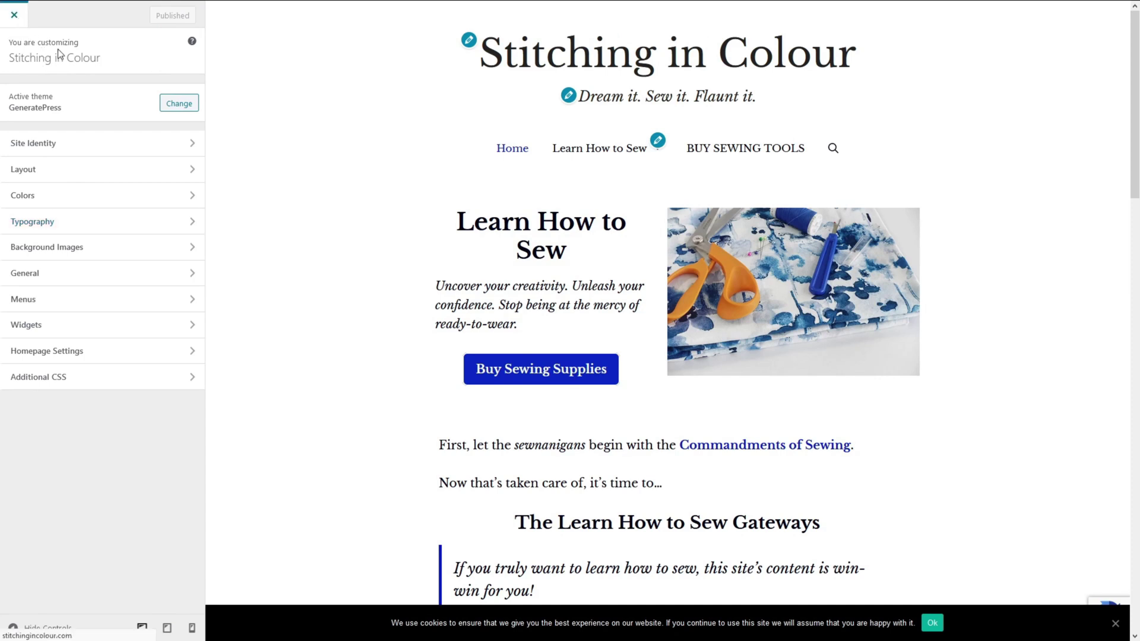
Re-analyse the homepage in PageSpeed Insights (mobile 34) and expand render-blocking resources (3.94 s).
{"action": "left_click", "coordinate": [604, 13]}
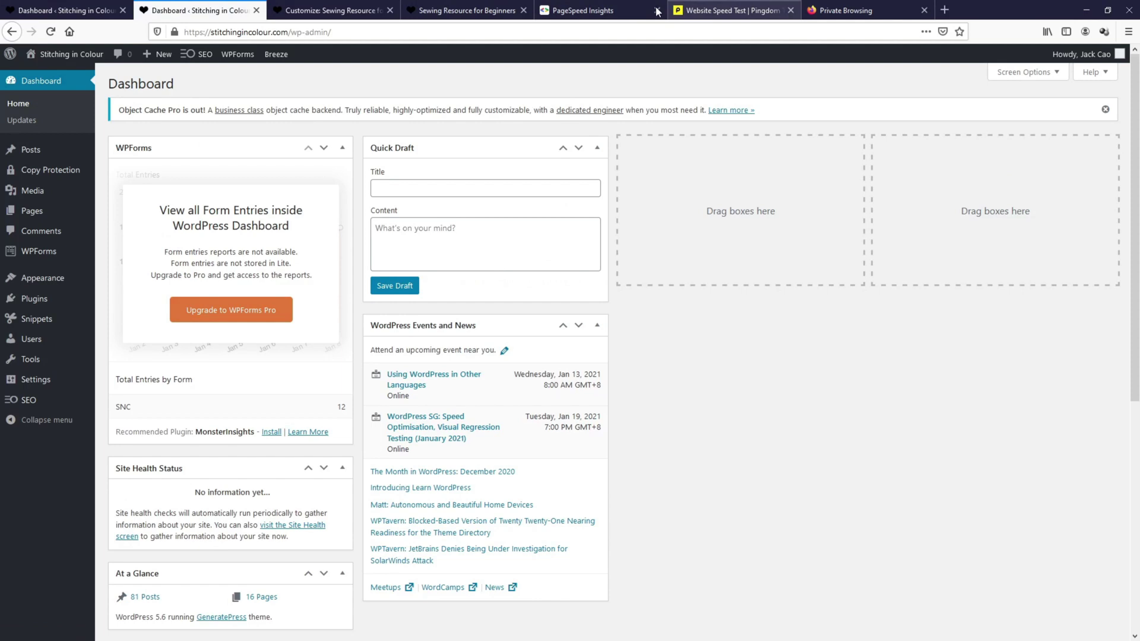
{"action": "scroll", "coordinate": [84, 173], "scroll_direction": "up", "scroll_amount": 7}
{"action": "left_click", "coordinate": [12, 33]}
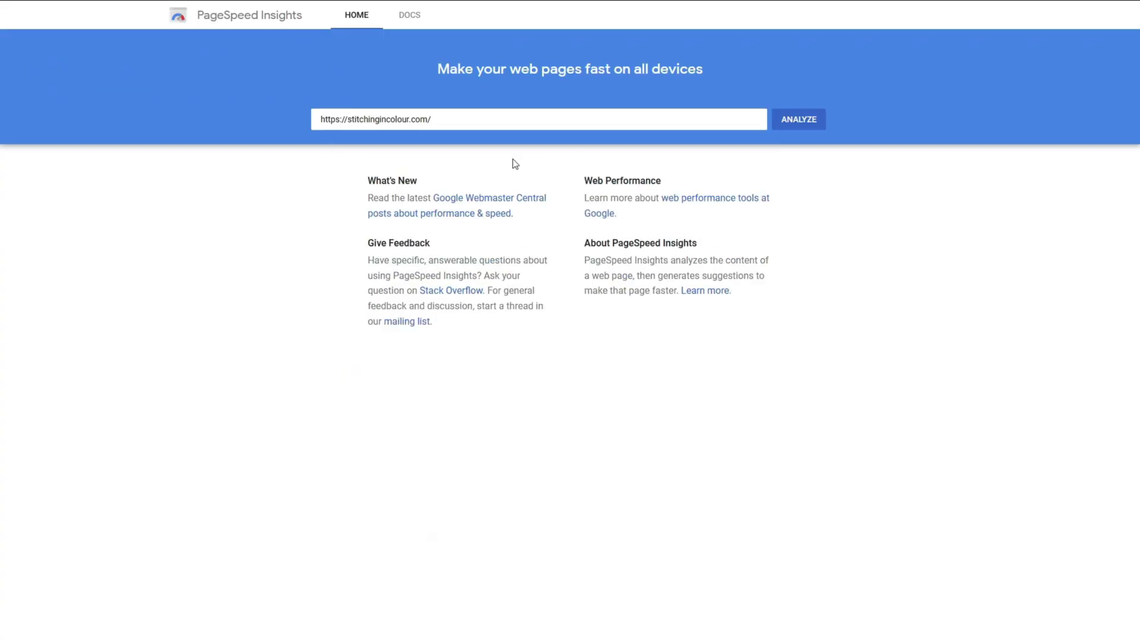
{"action": "left_click", "coordinate": [801, 127]}
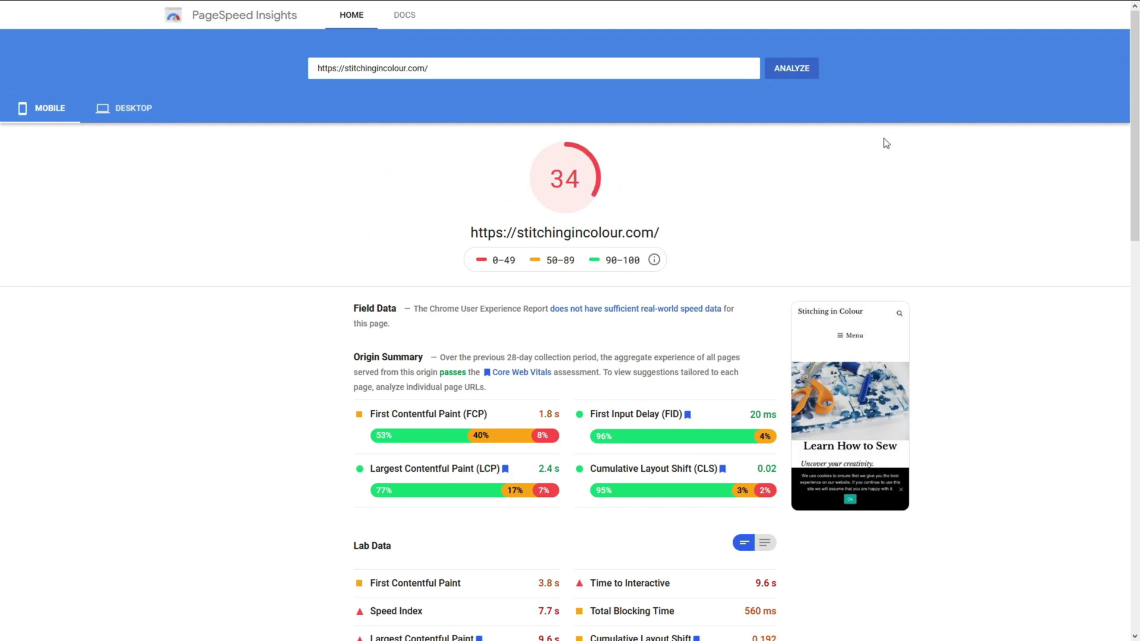
{"action": "scroll", "coordinate": [662, 356], "scroll_direction": "down", "scroll_amount": 8}
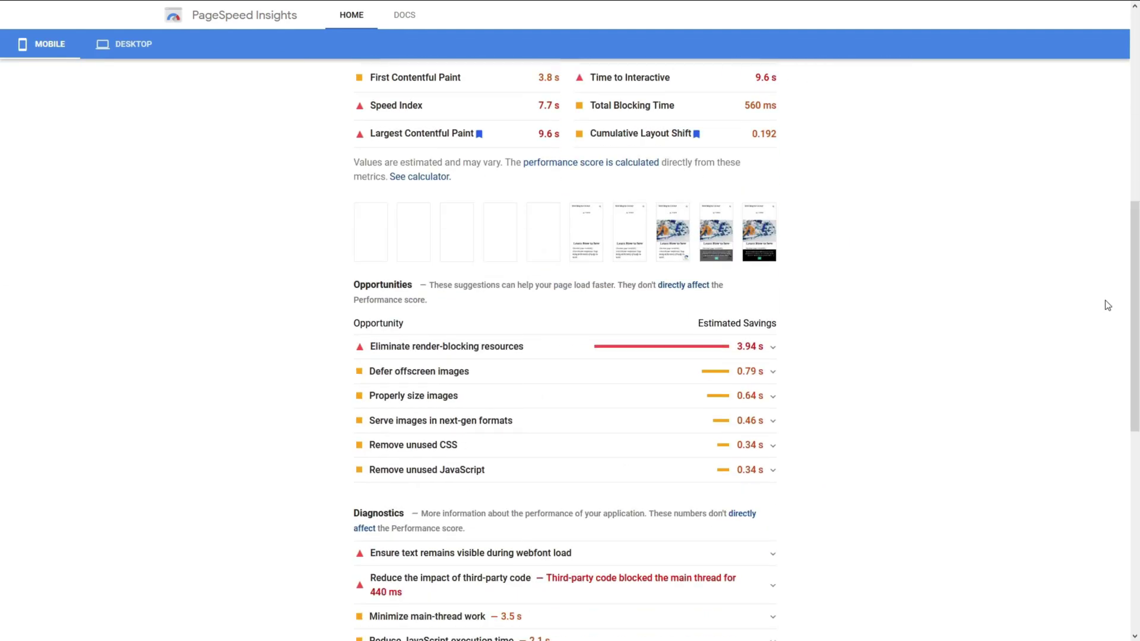
{"action": "left_click", "coordinate": [662, 356]}
Deactivate the Breeze caching plugin from the Installed Plugins list.
{"action": "scroll", "coordinate": [679, 371], "scroll_direction": "down", "scroll_amount": 4}
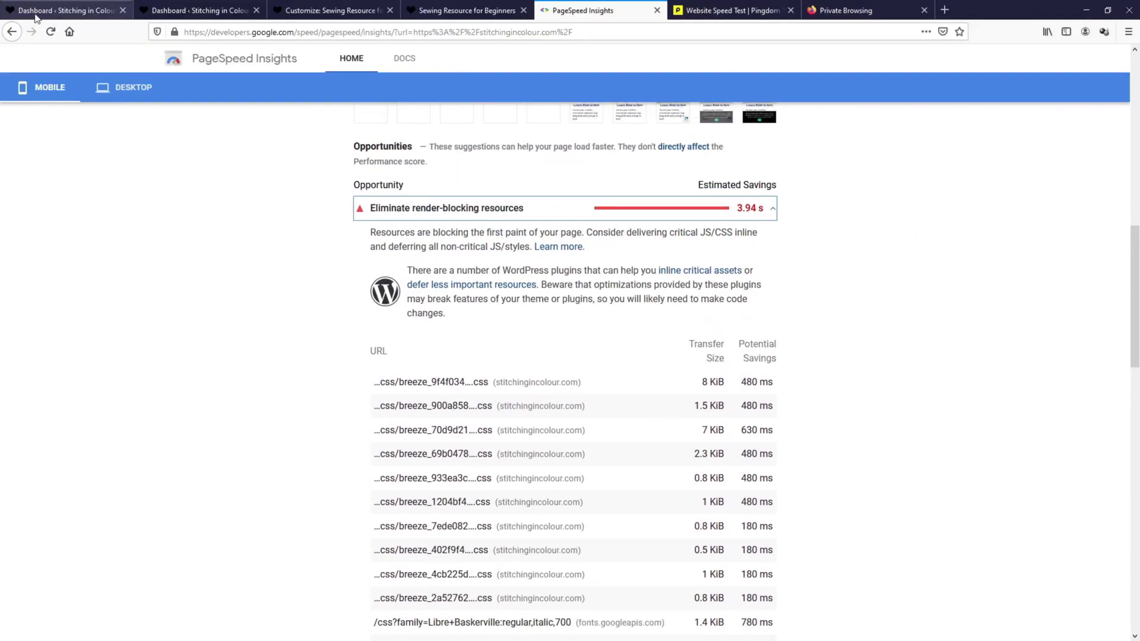
{"action": "left_click", "coordinate": [38, 13]}
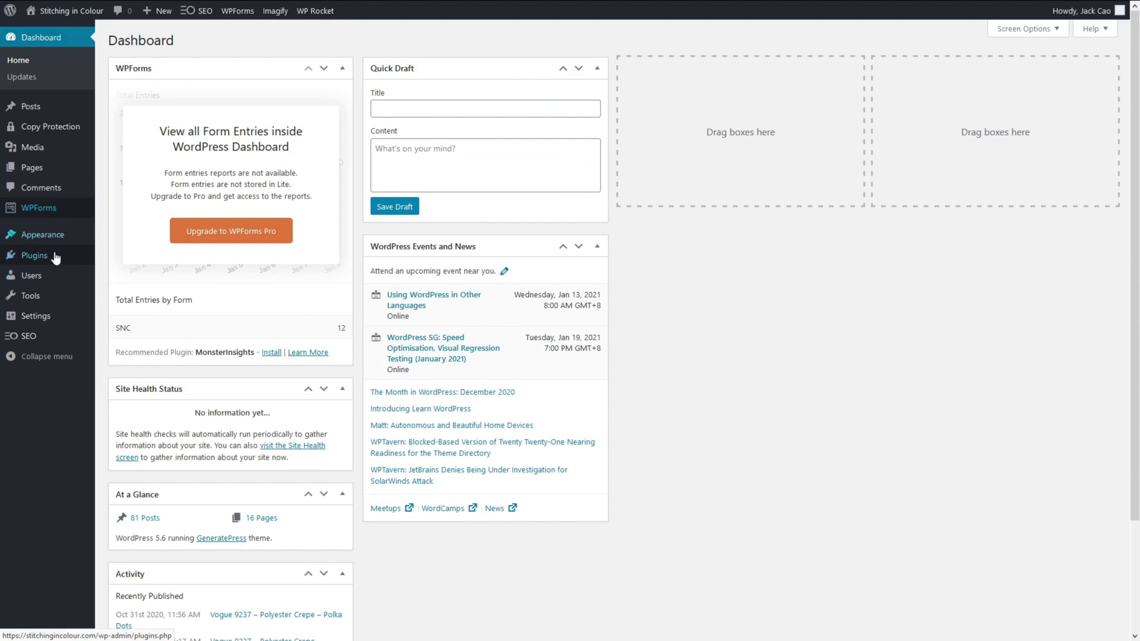
{"action": "left_click", "coordinate": [111, 259]}
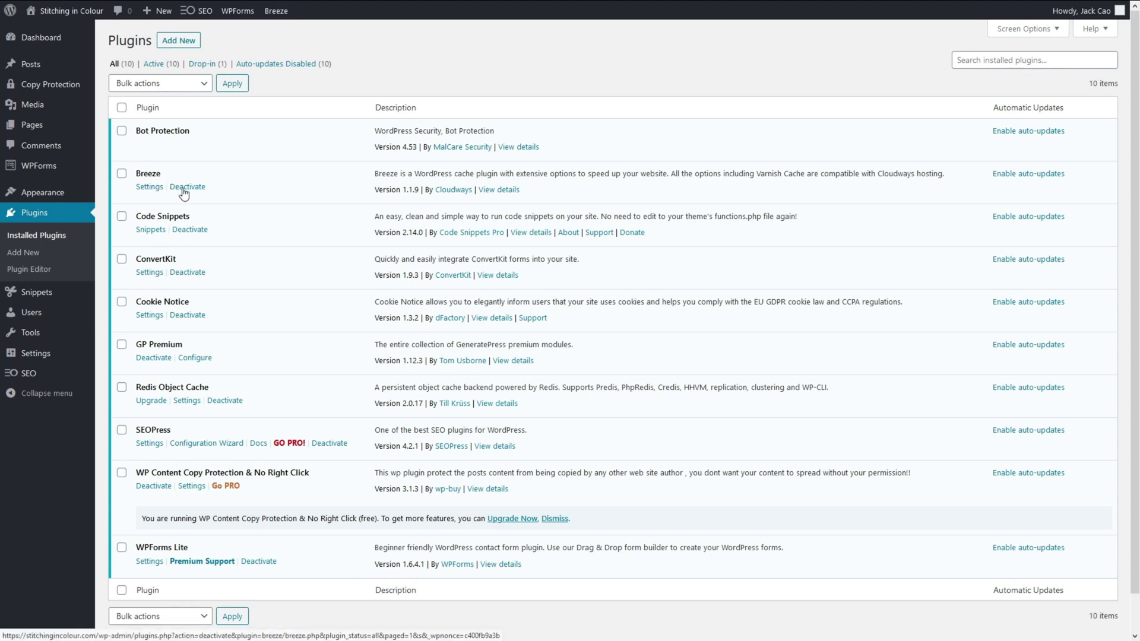
{"action": "left_click", "coordinate": [184, 188]}
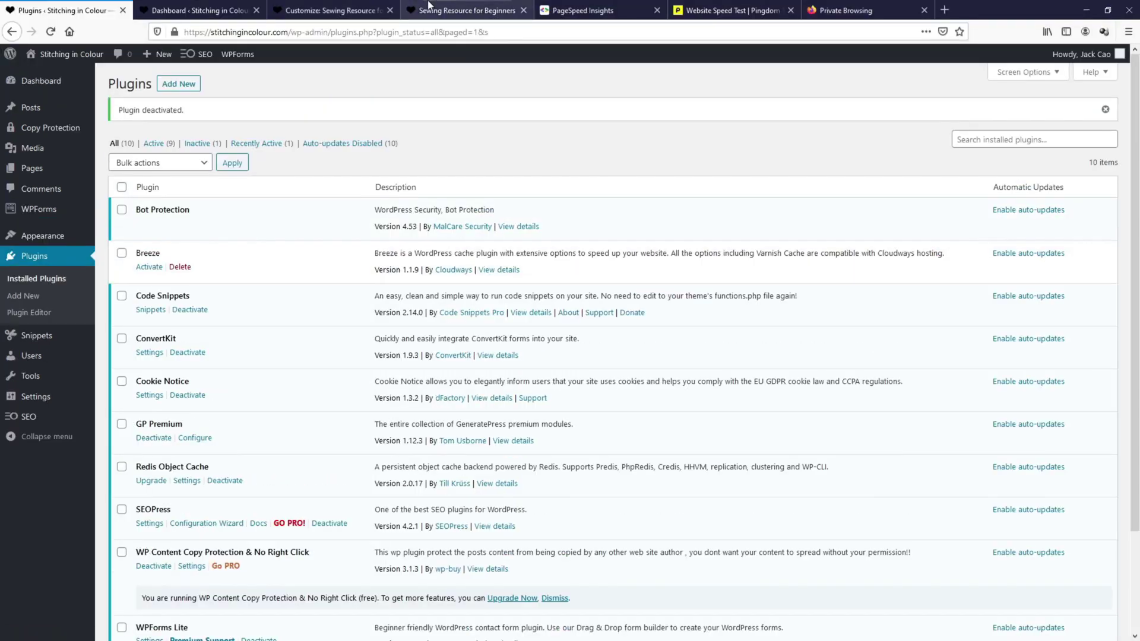
Re-run PageSpeed Insights (now 41) and expand render-blocking resources, saving 2.08 s.
{"action": "left_click", "coordinate": [604, 11]}
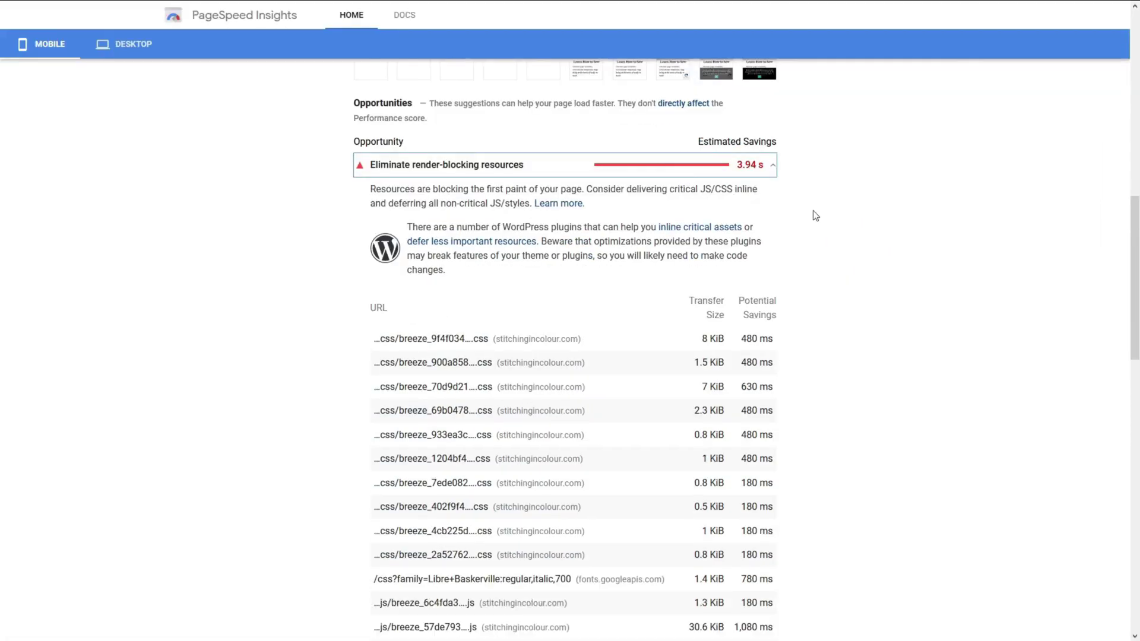
{"action": "scroll", "coordinate": [814, 214], "scroll_direction": "up", "scroll_amount": 10}
{"action": "left_click", "coordinate": [799, 68]}
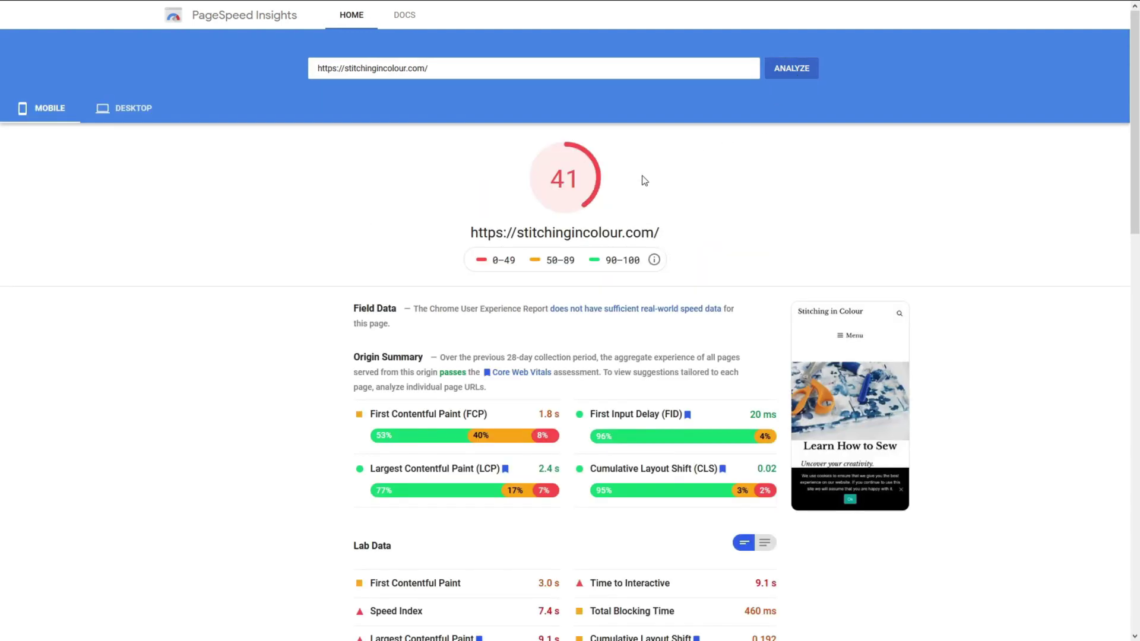
{"action": "scroll", "coordinate": [1134, 132], "scroll_direction": "down", "scroll_amount": 9}
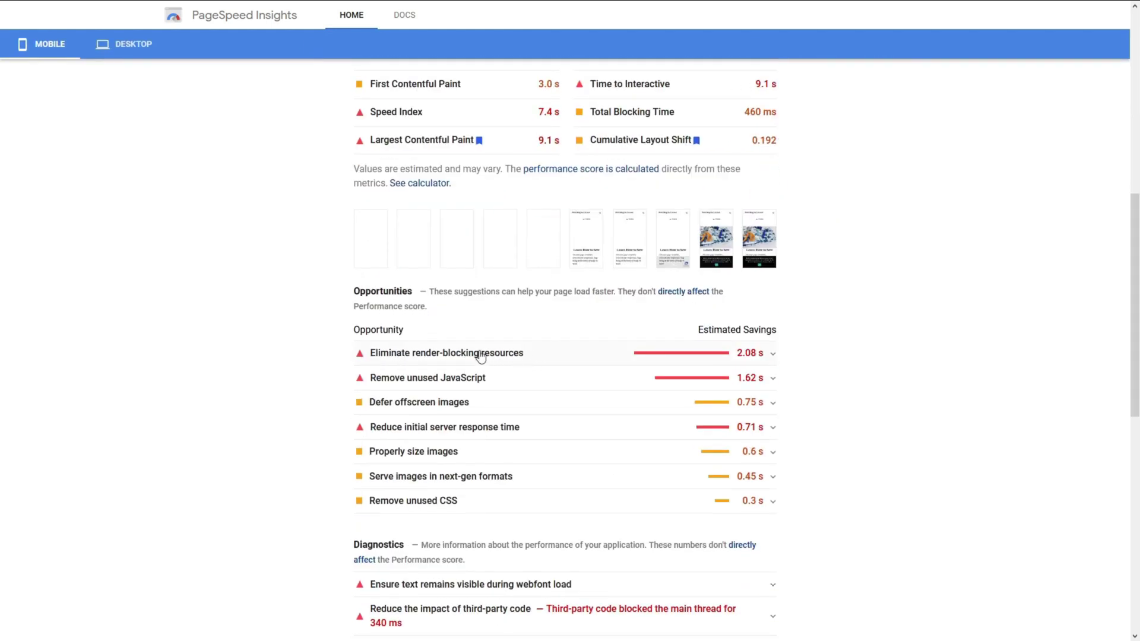
{"action": "left_click", "coordinate": [751, 359]}
Expand the 'Serve images in next-gen formats' suggestion to review its images.
{"action": "scroll", "coordinate": [772, 360], "scroll_direction": "down", "scroll_amount": 2}
{"action": "scroll", "coordinate": [772, 360], "scroll_direction": "down", "scroll_amount": 4}
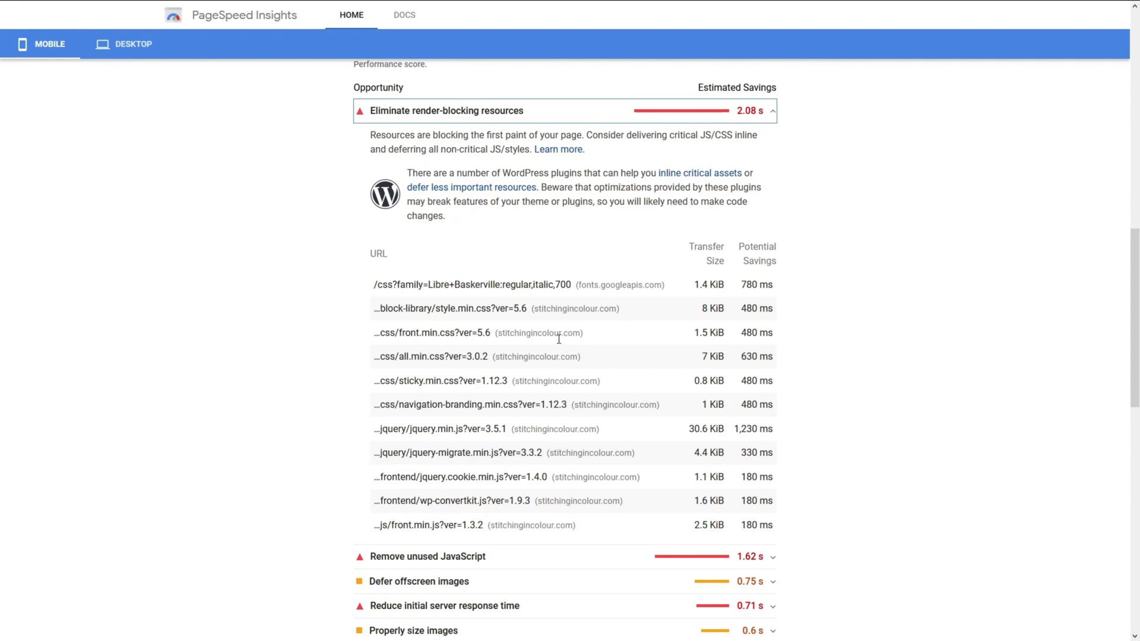
{"action": "scroll", "coordinate": [796, 438], "scroll_direction": "down", "scroll_amount": 2}
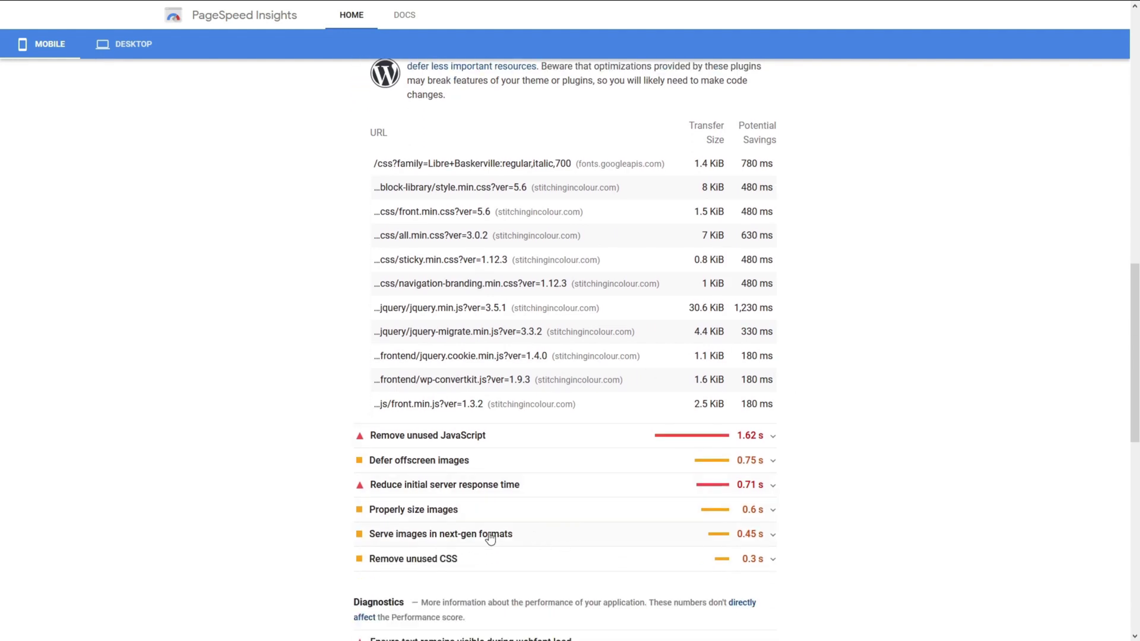
{"action": "left_click", "coordinate": [490, 539]}
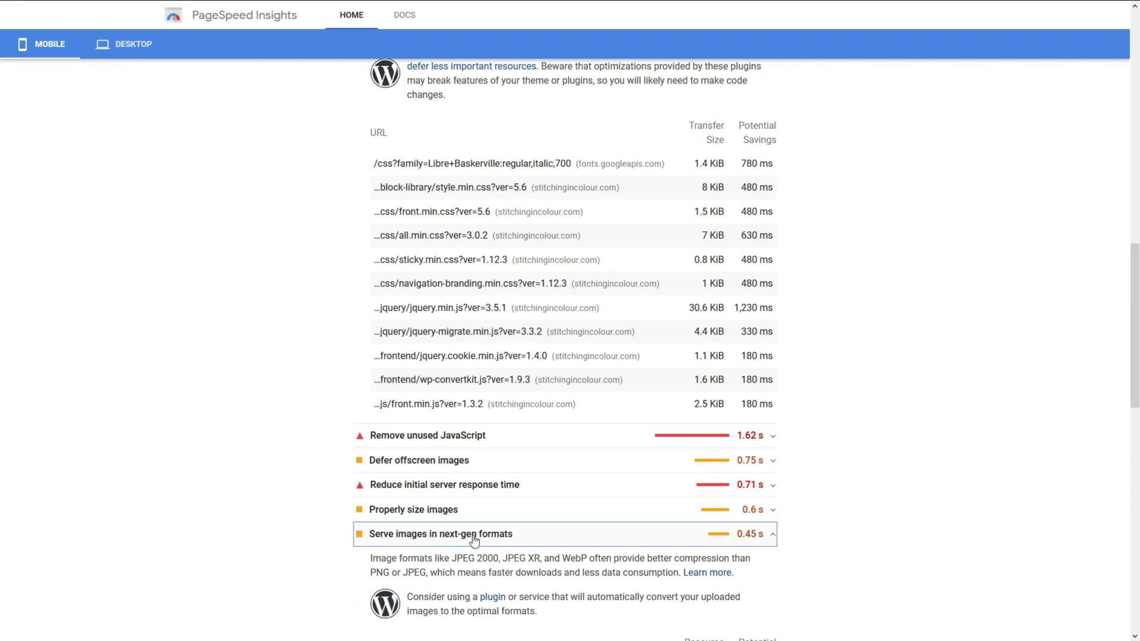
{"action": "scroll", "coordinate": [496, 540], "scroll_direction": "down", "scroll_amount": 1}
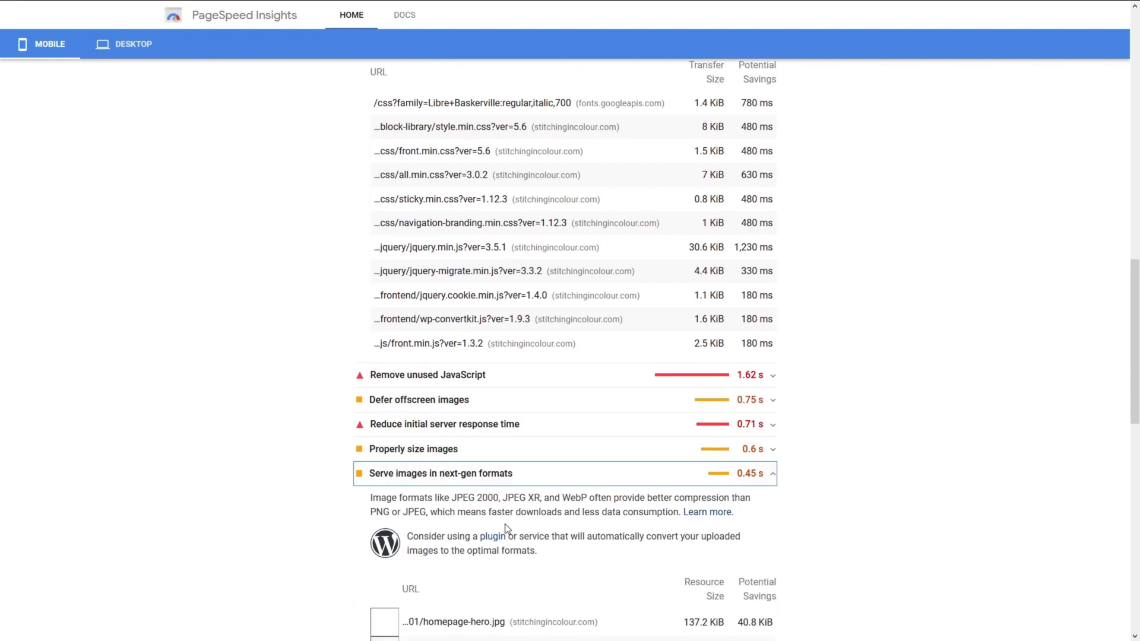
{"action": "scroll", "coordinate": [505, 525], "scroll_direction": "up", "scroll_amount": 1}
Install and activate the Imagify plugin from the WordPress plugin directory.
{"action": "key", "text": "F11"}
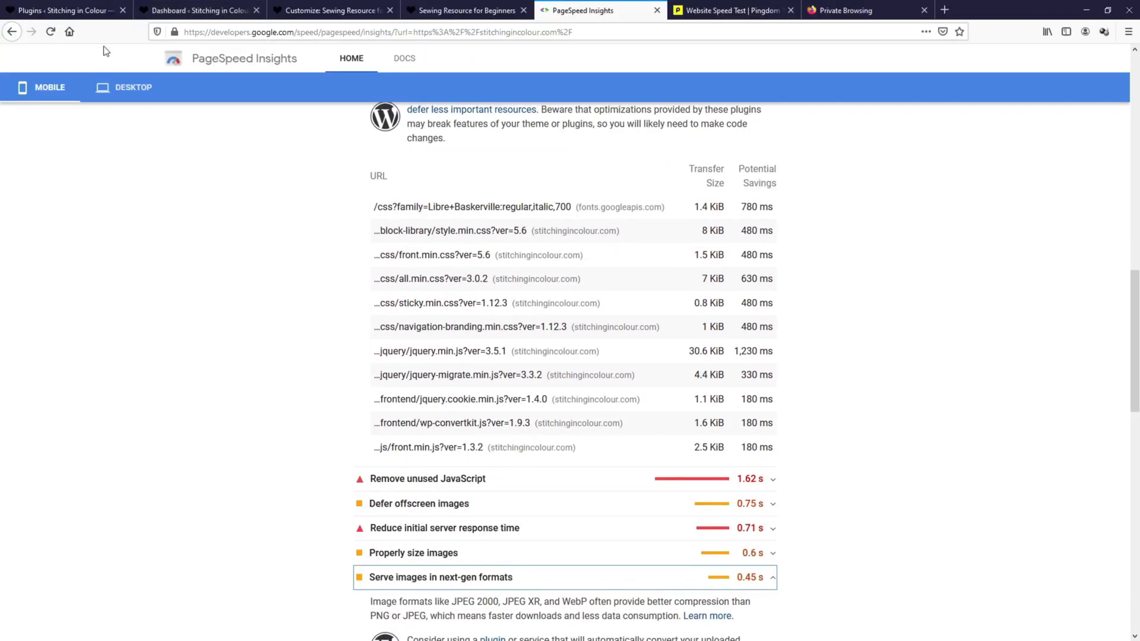
{"action": "left_click", "coordinate": [79, 12]}
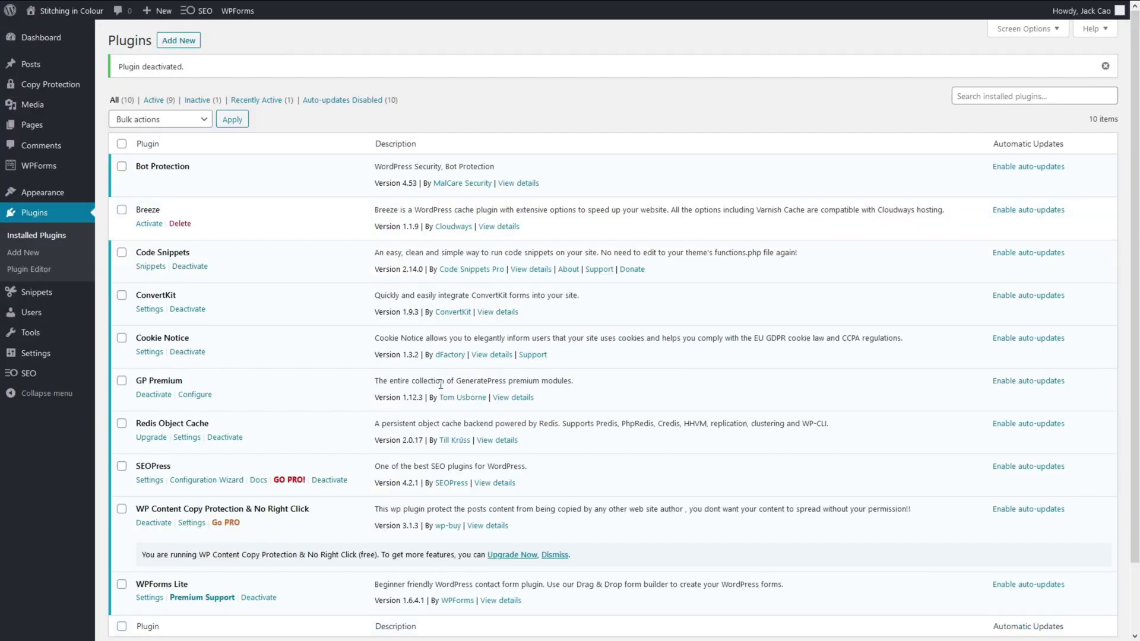
{"action": "left_click", "coordinate": [179, 40]}
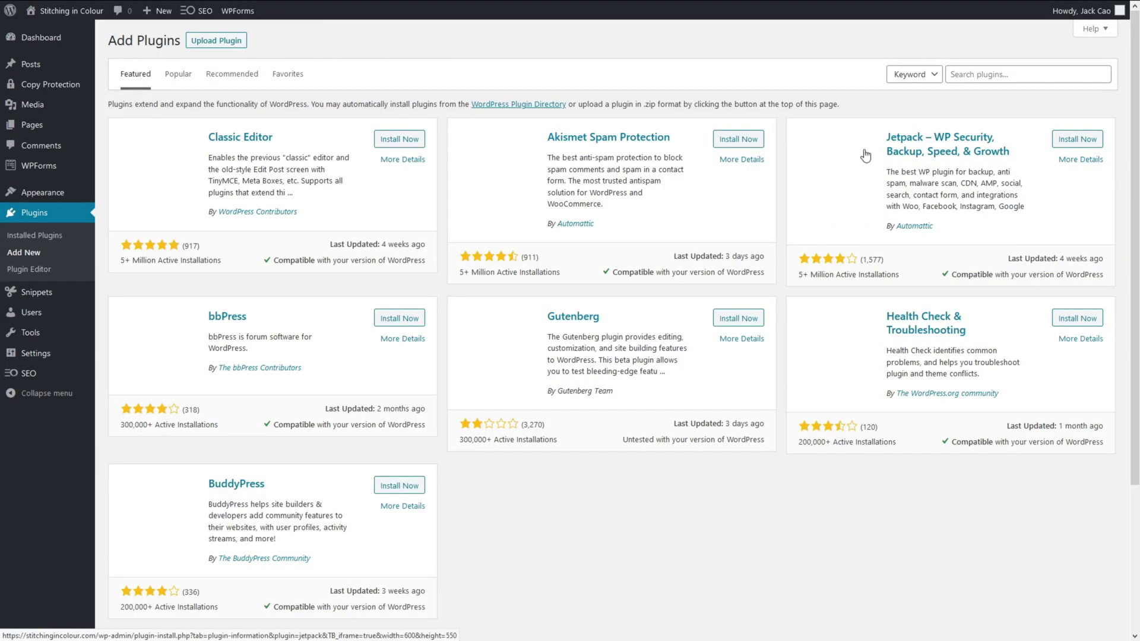
{"action": "left_click", "coordinate": [981, 73]}
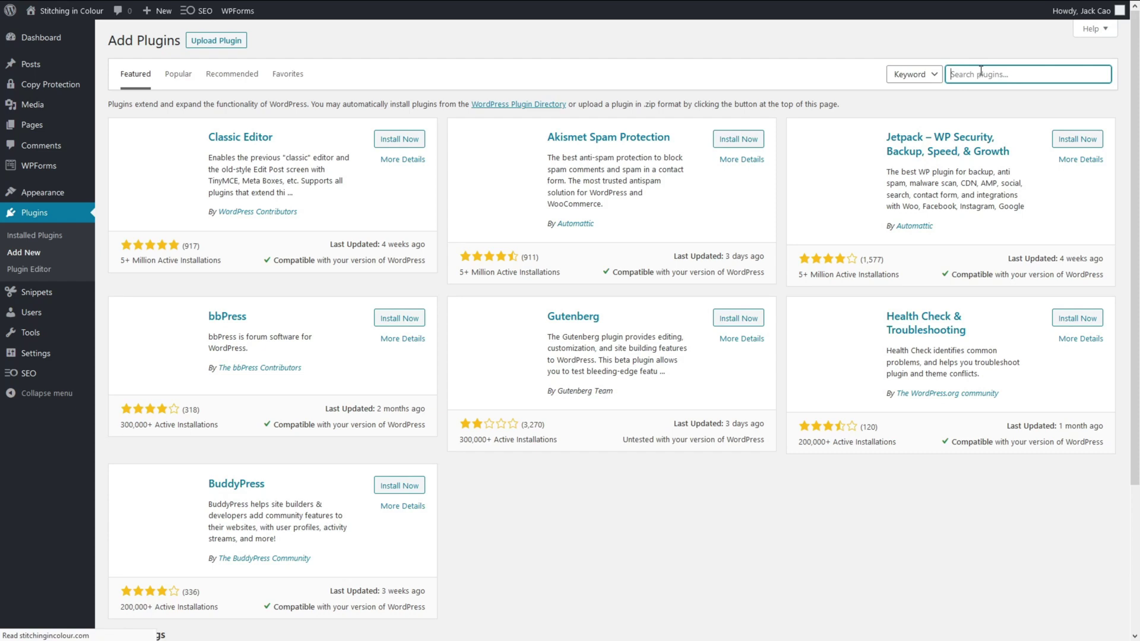
{"action": "type", "text": "imagify"}
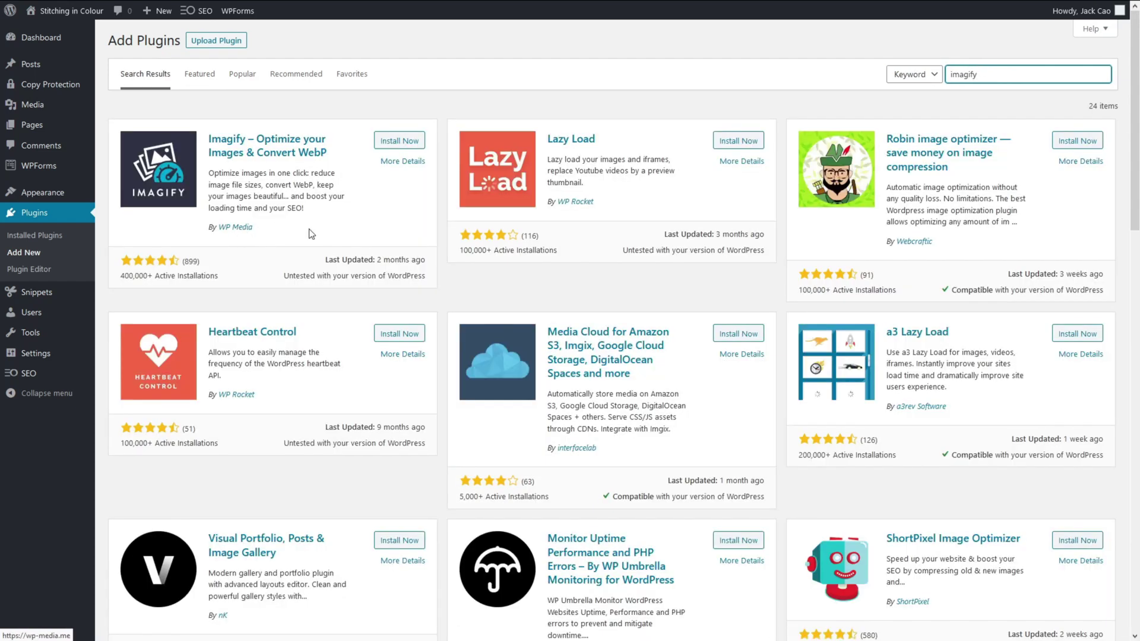
{"action": "left_click", "coordinate": [402, 142]}
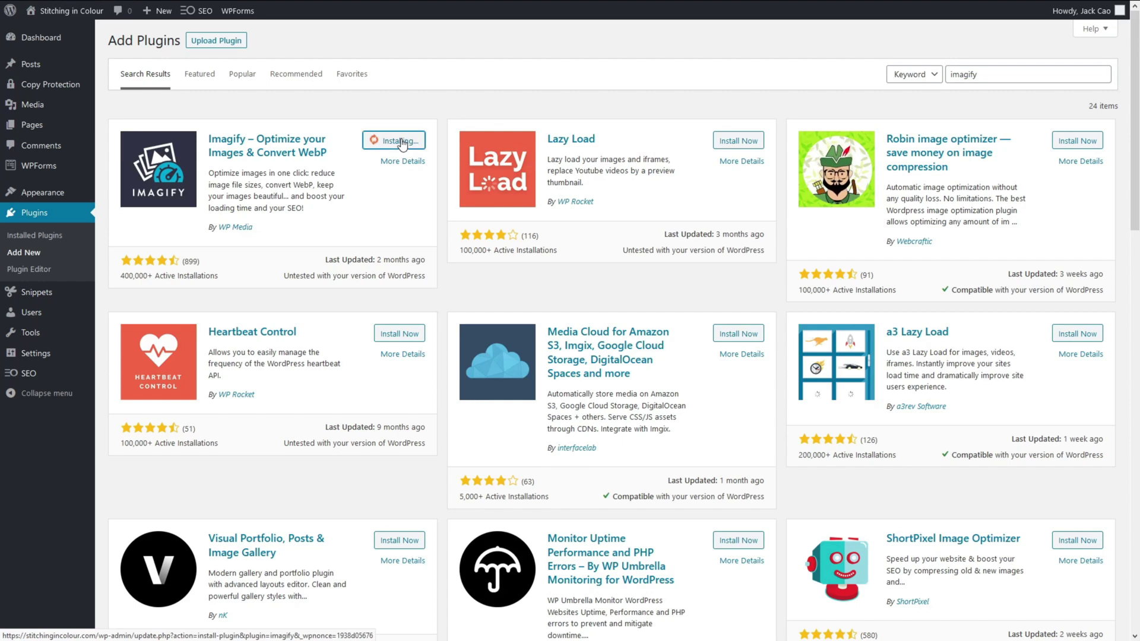
{"action": "left_click", "coordinate": [404, 143]}
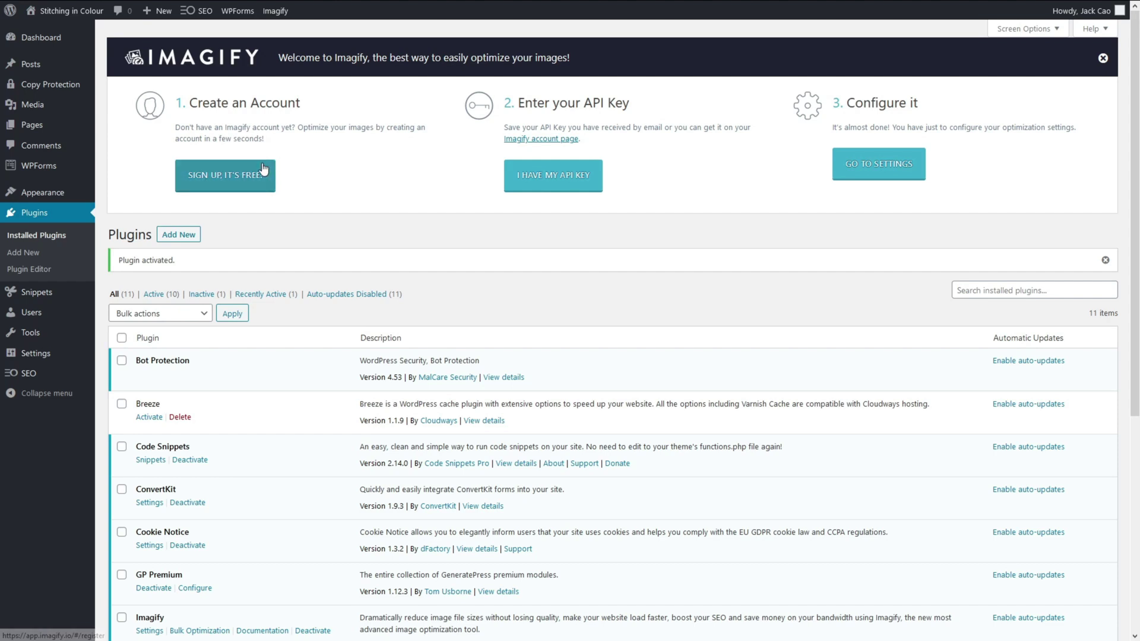
Connect Imagify using the pasted account API key, then review the live homepage.
{"action": "left_click", "coordinate": [532, 182]}
{"action": "key", "text": "ctrl+v"}
{"action": "left_click", "coordinate": [552, 380]}
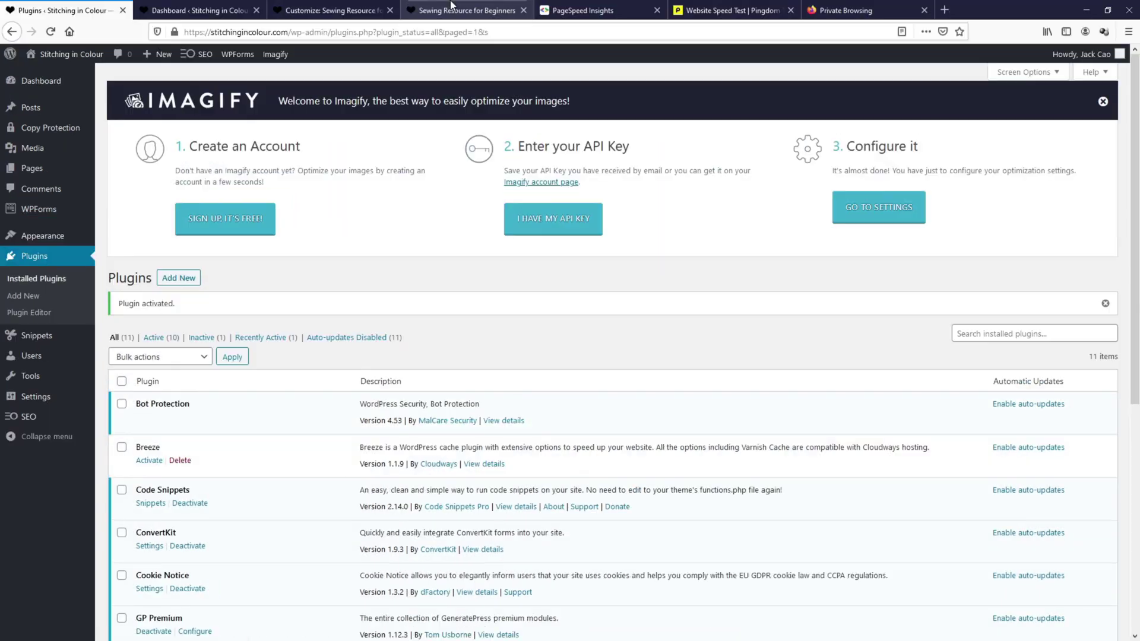
{"action": "left_click", "coordinate": [452, 11]}
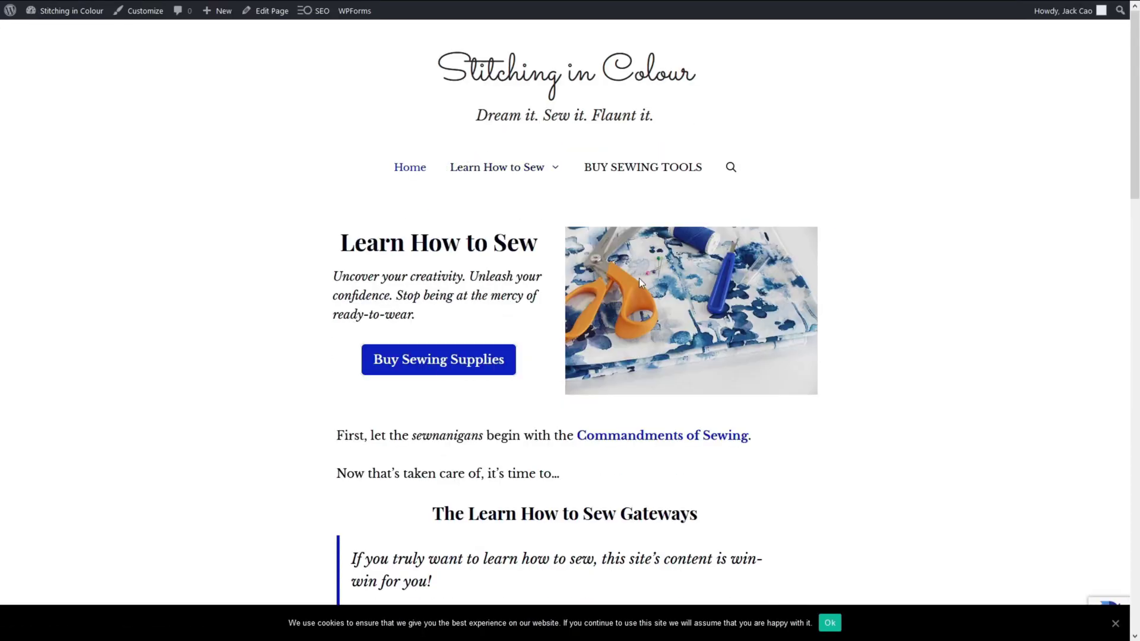
{"action": "scroll", "coordinate": [681, 279], "scroll_direction": "down", "scroll_amount": 10}
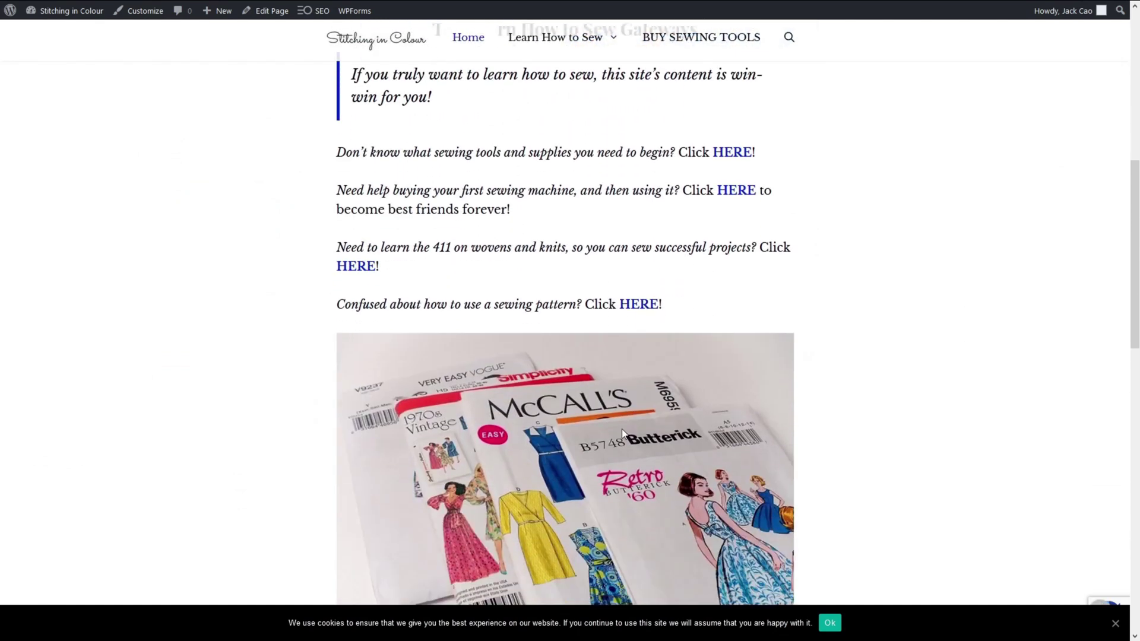
{"action": "scroll", "coordinate": [585, 338], "scroll_direction": "up", "scroll_amount": 10}
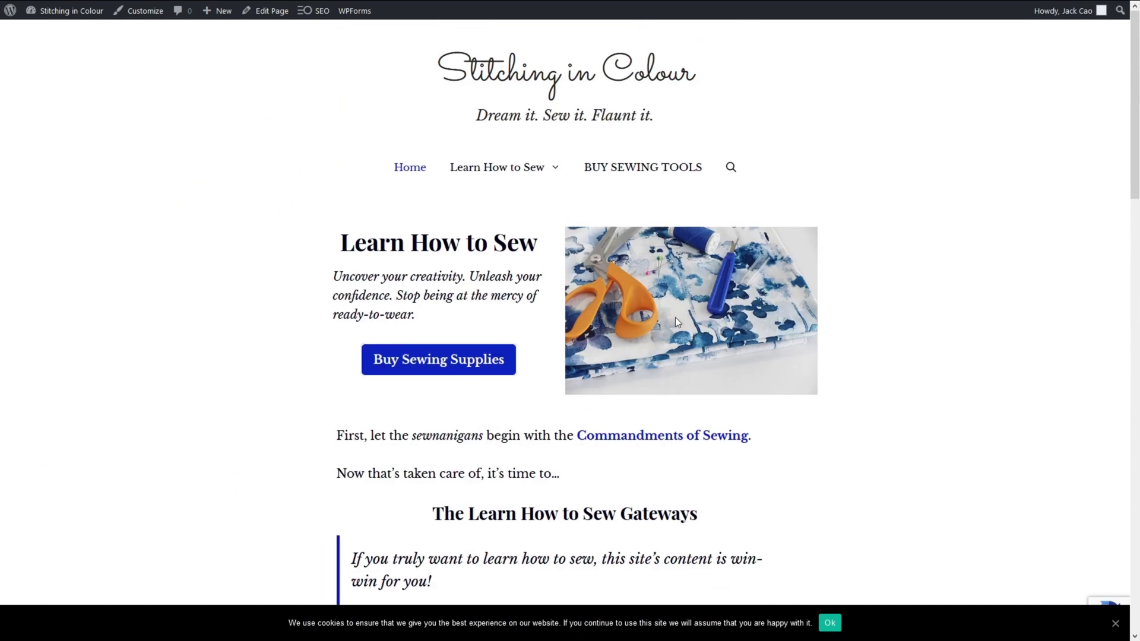
In Imagify settings, turn on creating WebP versions and displaying images as WebP, then save.
{"action": "left_click", "coordinate": [32, 9]}
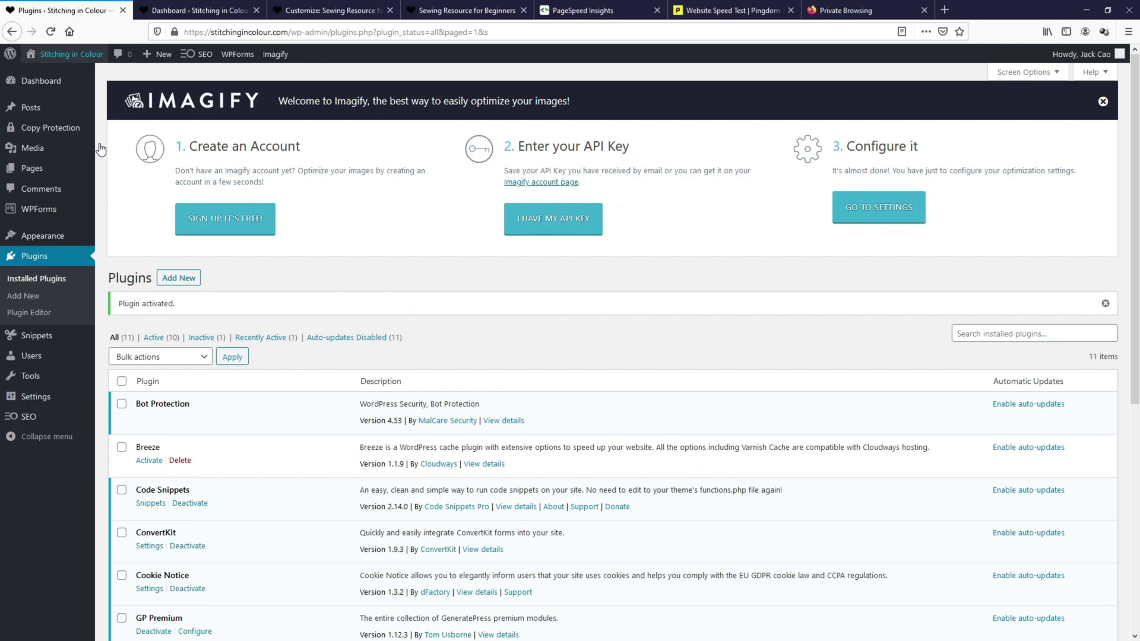
{"action": "key", "text": "F11"}
{"action": "mouse_move", "coordinate": [45, 356]}
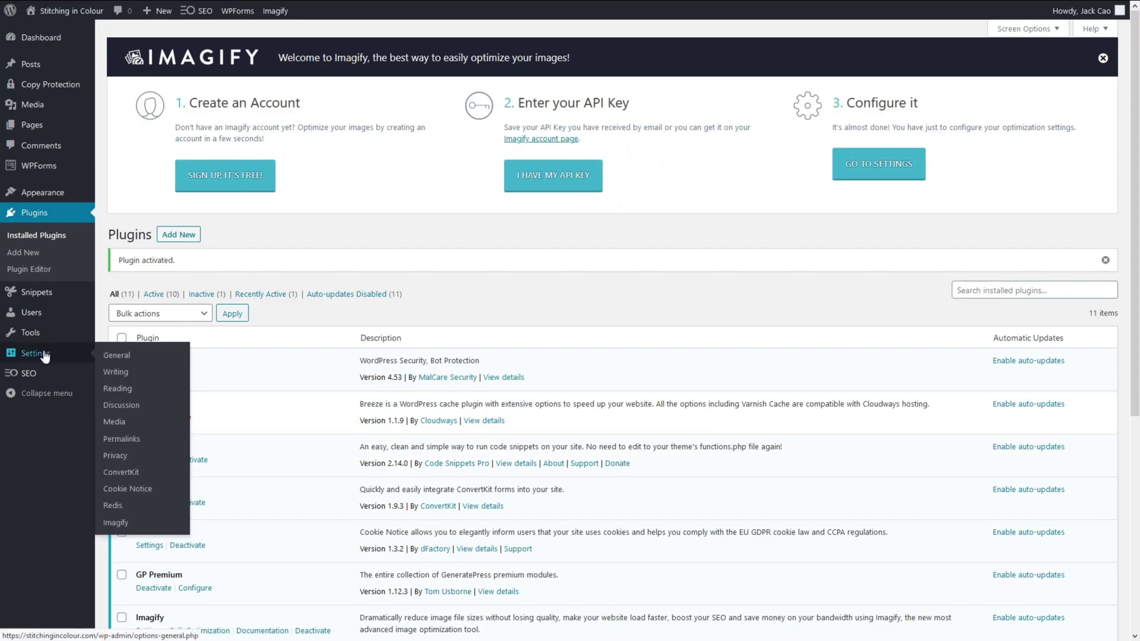
{"action": "left_click", "coordinate": [116, 523]}
{"action": "scroll", "coordinate": [120, 446], "scroll_direction": "down", "scroll_amount": 3}
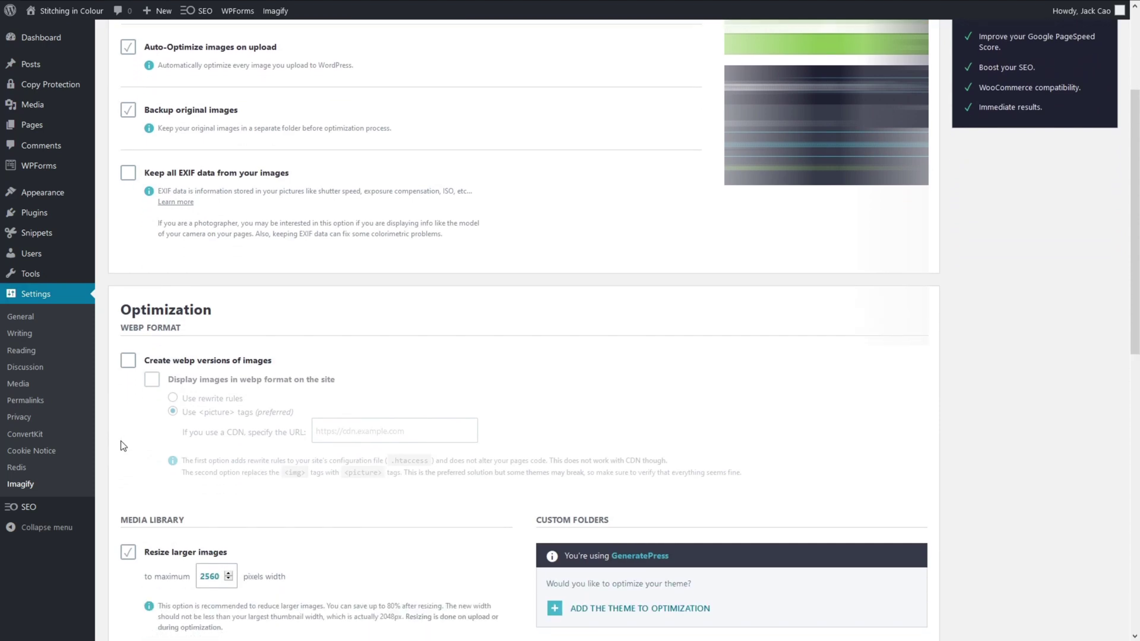
{"action": "scroll", "coordinate": [123, 446], "scroll_direction": "down", "scroll_amount": 2}
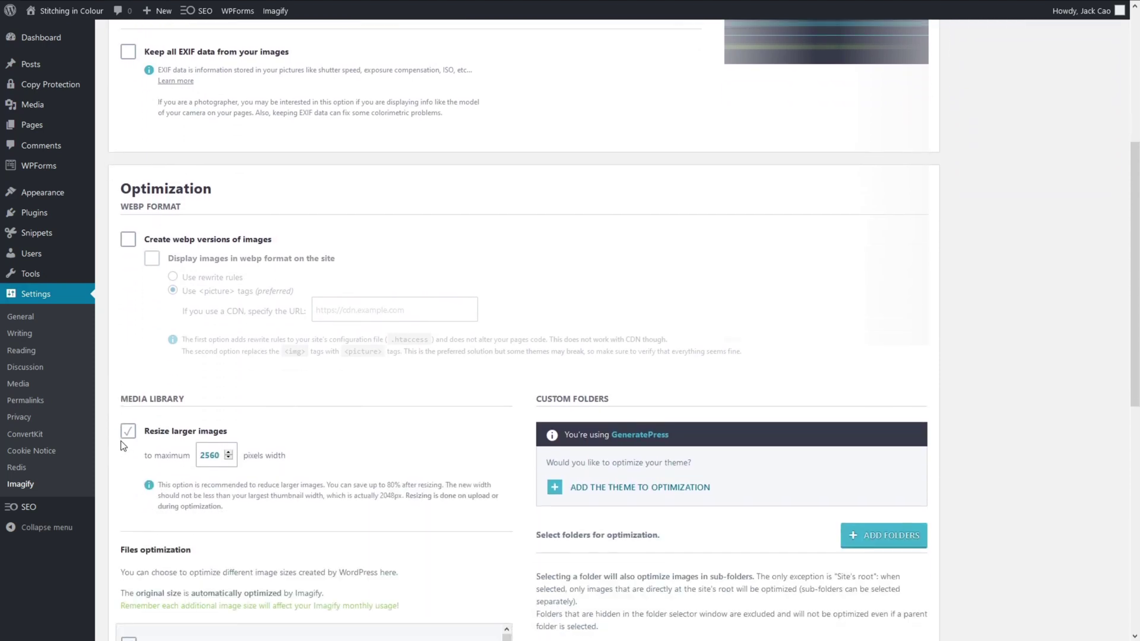
{"action": "left_click", "coordinate": [126, 243]}
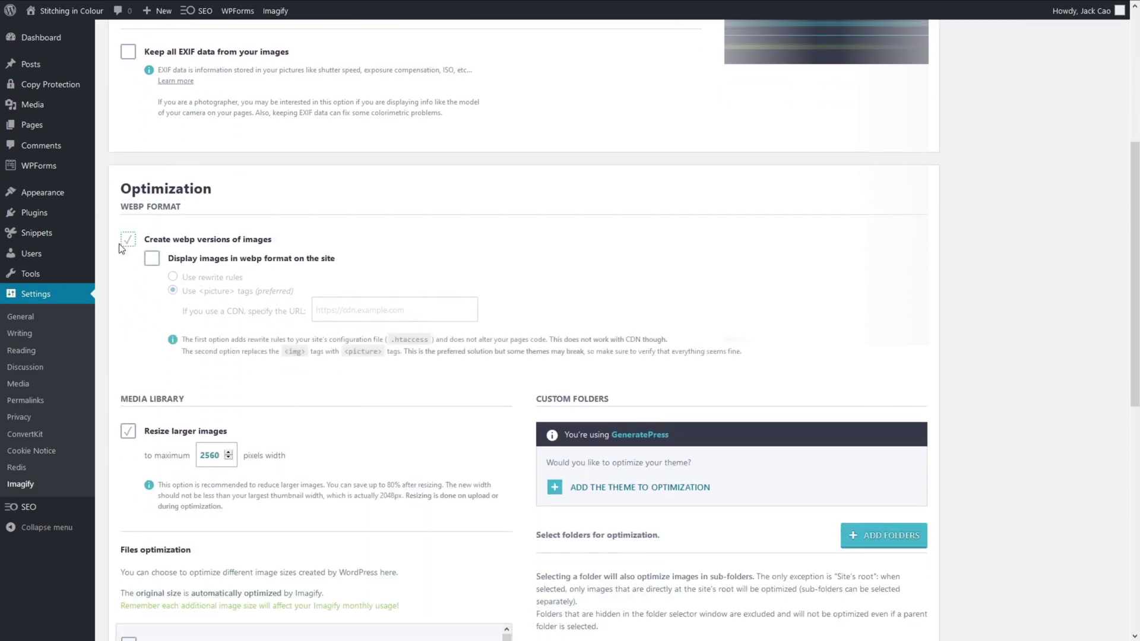
{"action": "left_click", "coordinate": [156, 263]}
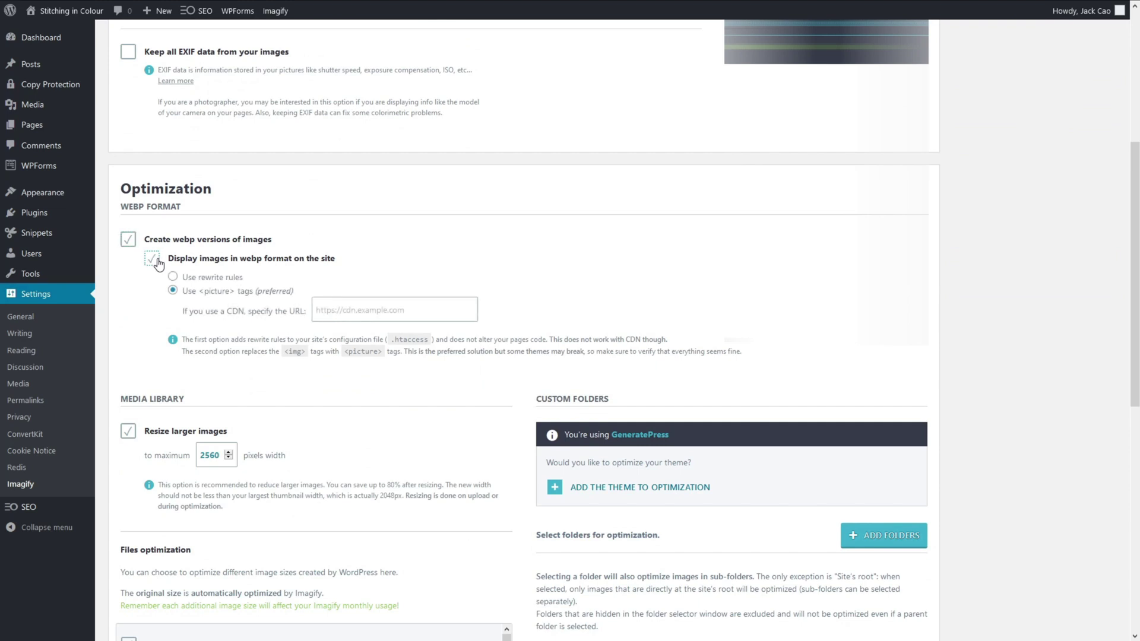
{"action": "scroll", "coordinate": [160, 262], "scroll_direction": "down", "scroll_amount": 9}
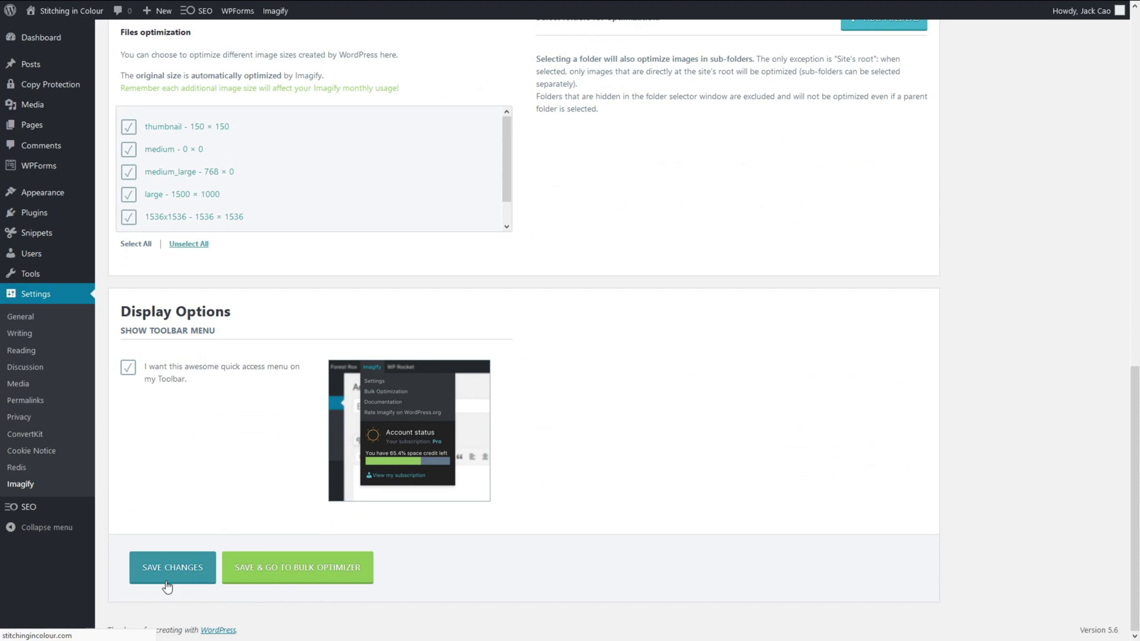
{"action": "left_click", "coordinate": [166, 587]}
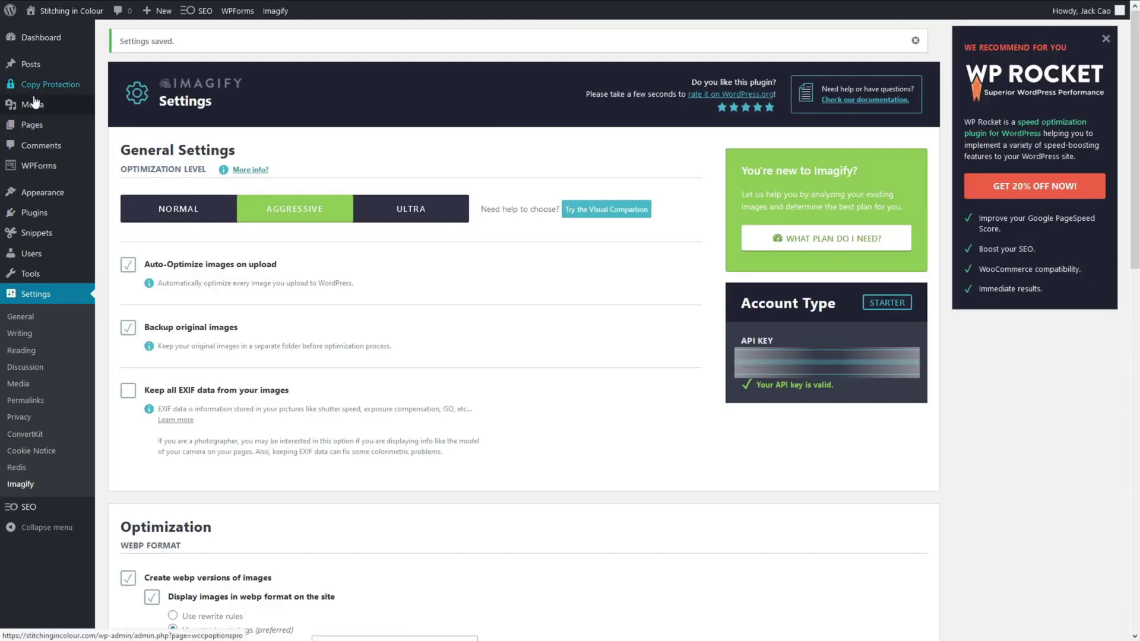
Optimize the homepage hero image with Imagify from the media library.
{"action": "mouse_move", "coordinate": [34, 102]}
{"action": "left_click", "coordinate": [107, 107]}
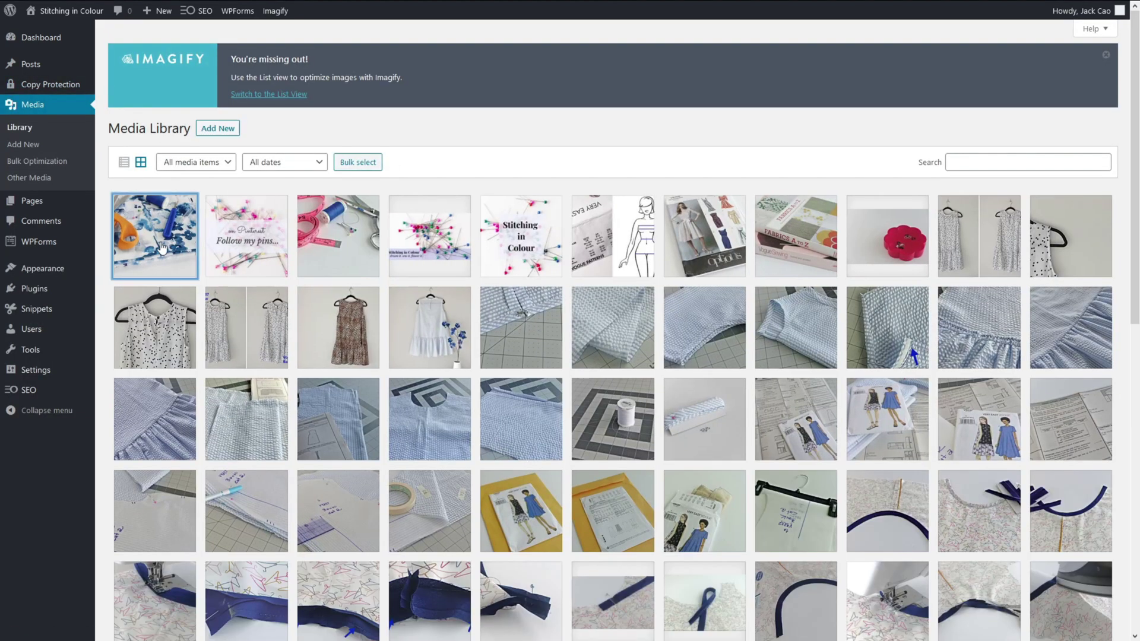
{"action": "left_click", "coordinate": [162, 247]}
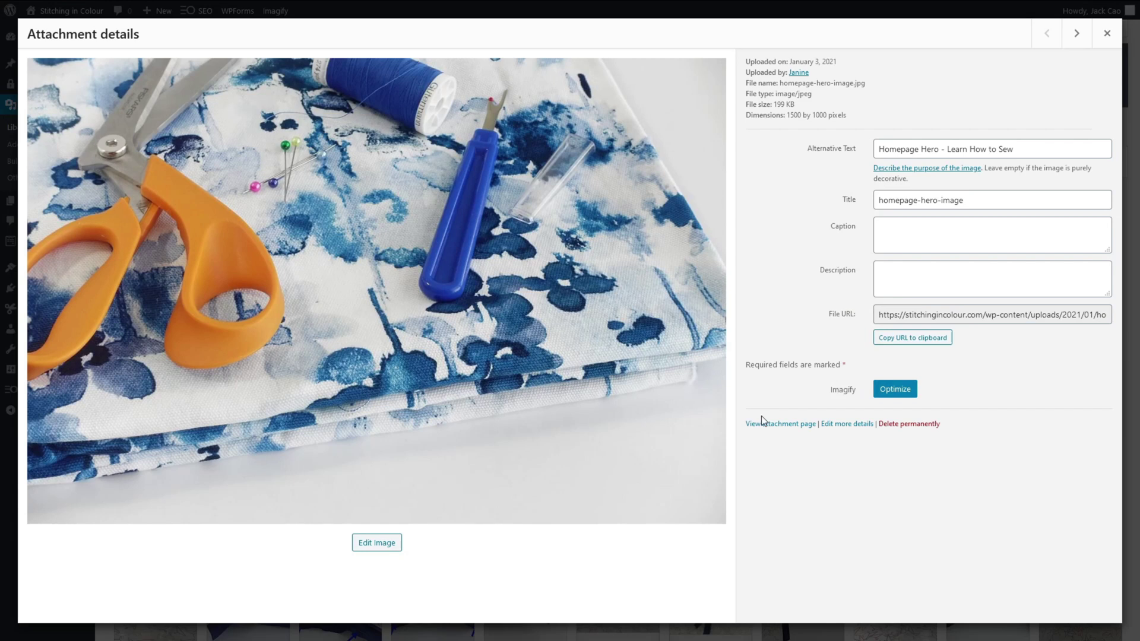
{"action": "left_click", "coordinate": [893, 396]}
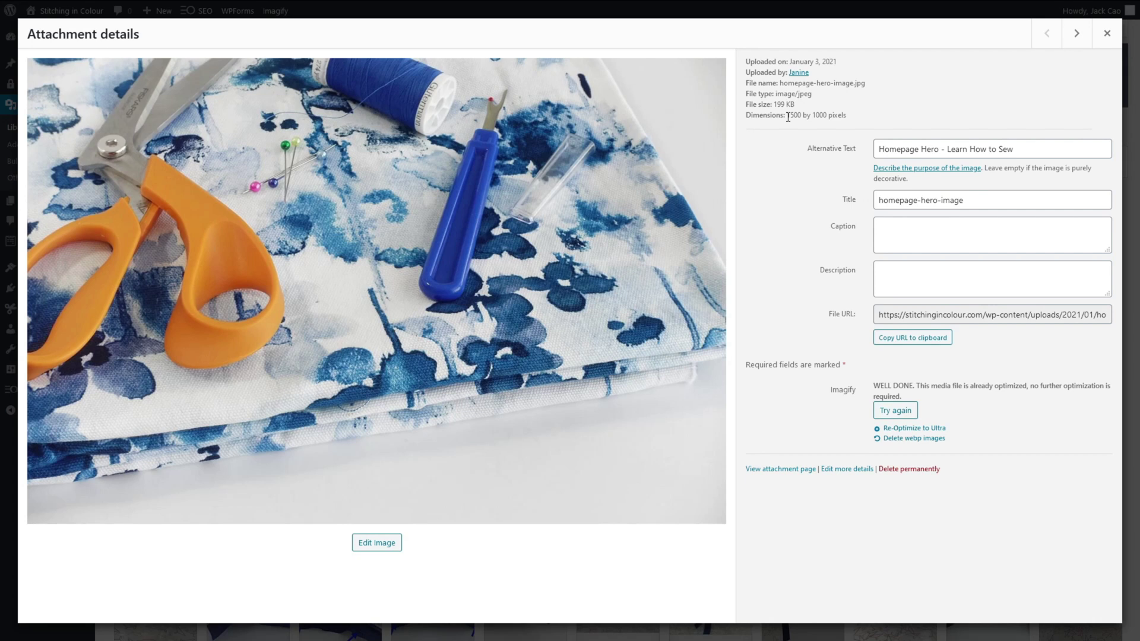
{"action": "left_click_drag", "start_coordinate": [788, 117], "coordinate": [846, 116]}
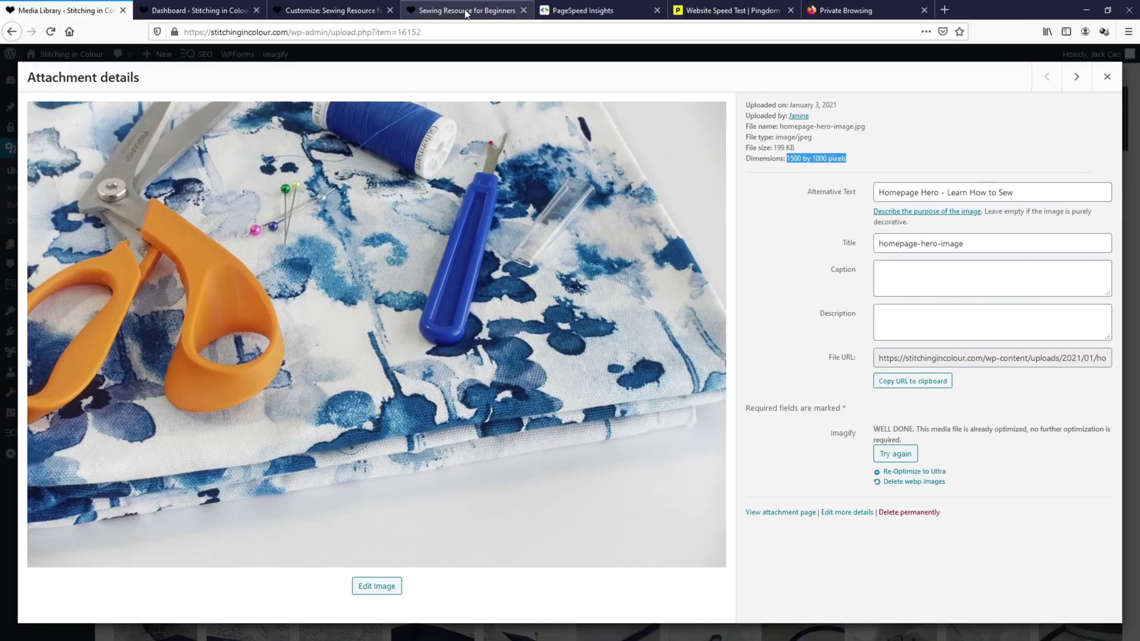
Check how the hero image looks on the live homepage.
{"action": "left_click", "coordinate": [463, 13]}
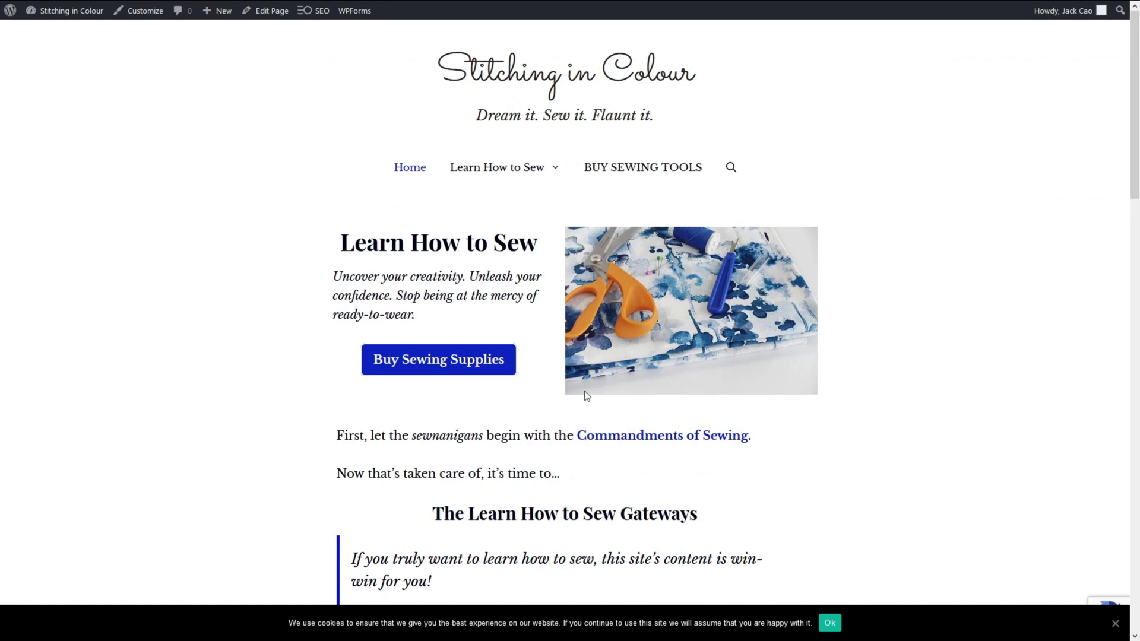
{"action": "scroll", "coordinate": [560, 397], "scroll_direction": "down", "scroll_amount": 5}
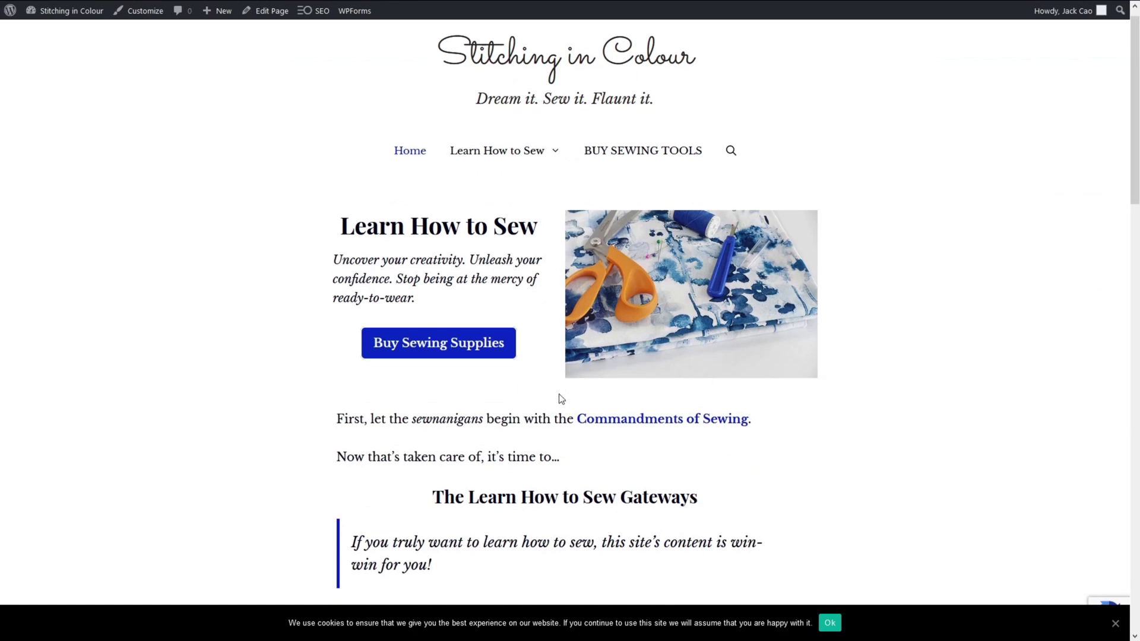
{"action": "scroll", "coordinate": [559, 397], "scroll_direction": "down", "scroll_amount": 5}
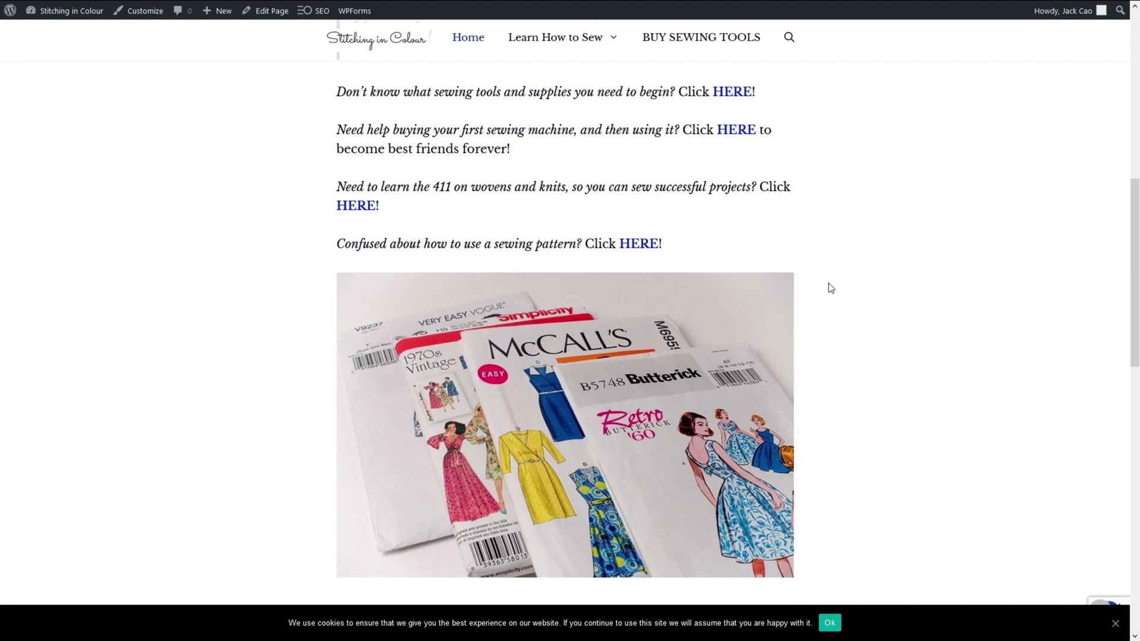
{"action": "scroll", "coordinate": [831, 288], "scroll_direction": "up", "scroll_amount": 10}
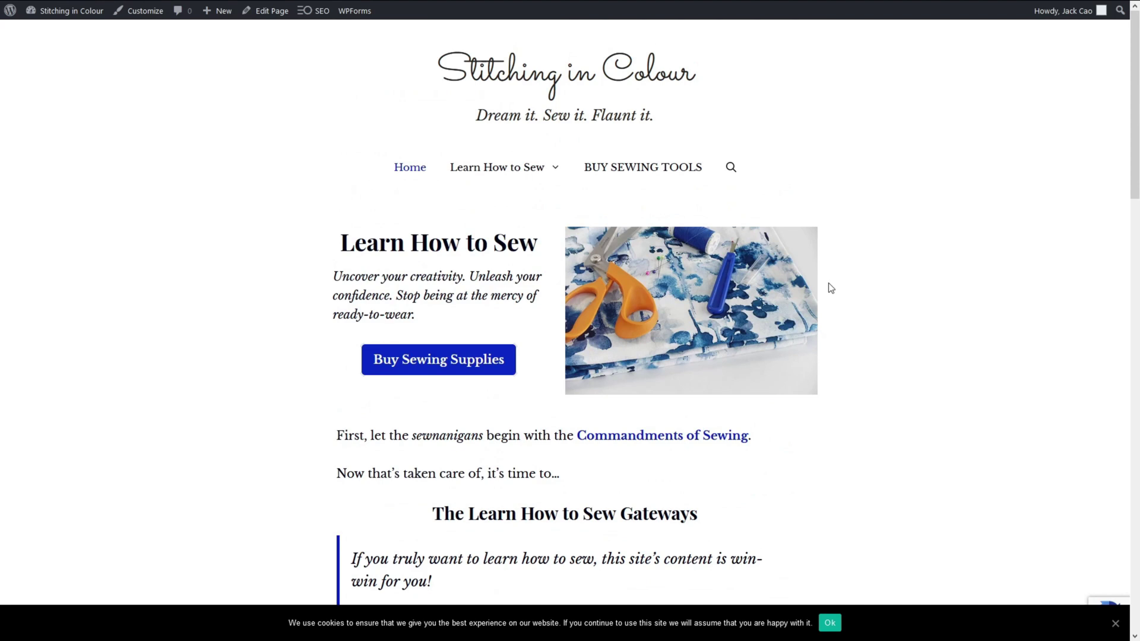
Rerun the mobile PageSpeed test for stitchingincolour.com, lifting the score from 41 to 58.
{"action": "left_click", "coordinate": [617, 13]}
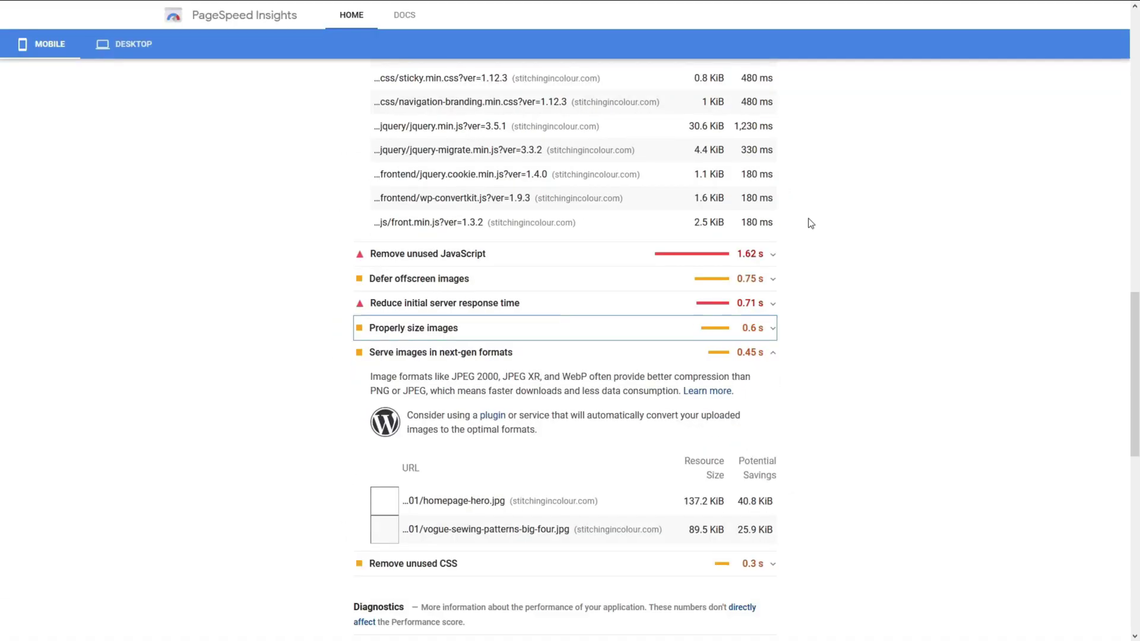
{"action": "scroll", "coordinate": [965, 253], "scroll_direction": "up", "scroll_amount": 15}
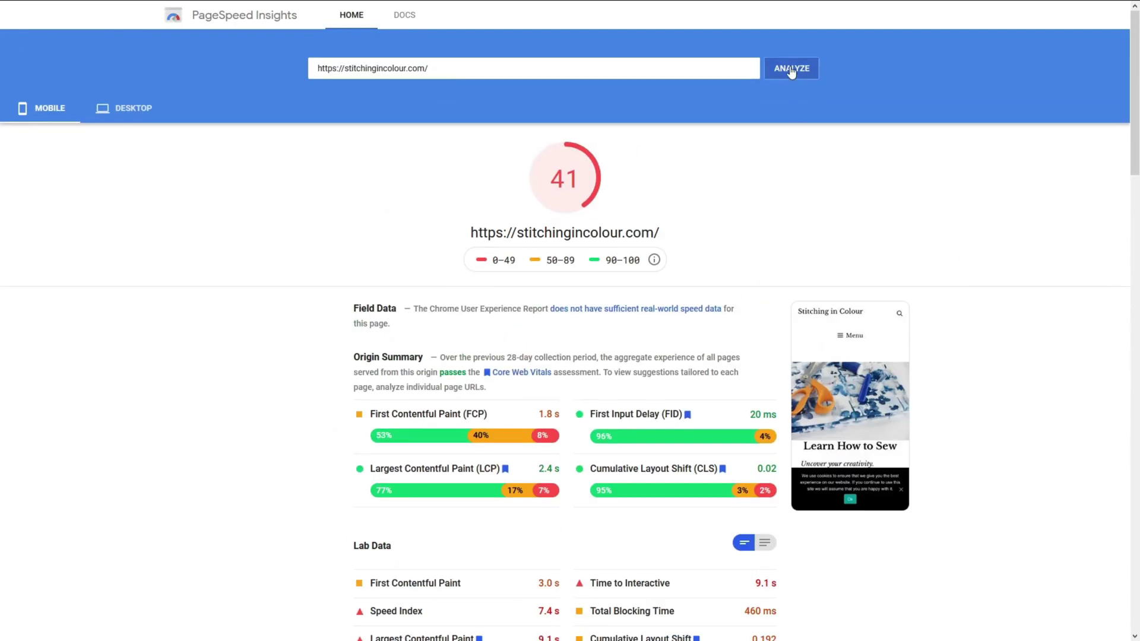
{"action": "left_click", "coordinate": [792, 70]}
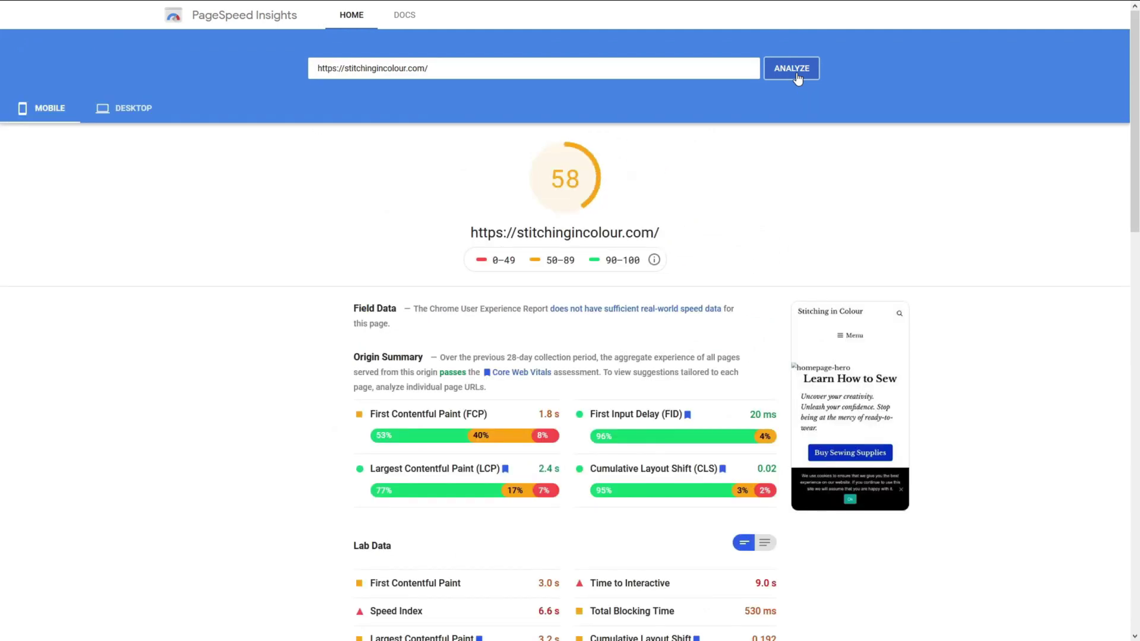
{"action": "scroll", "coordinate": [1093, 310], "scroll_direction": "down", "scroll_amount": 10}
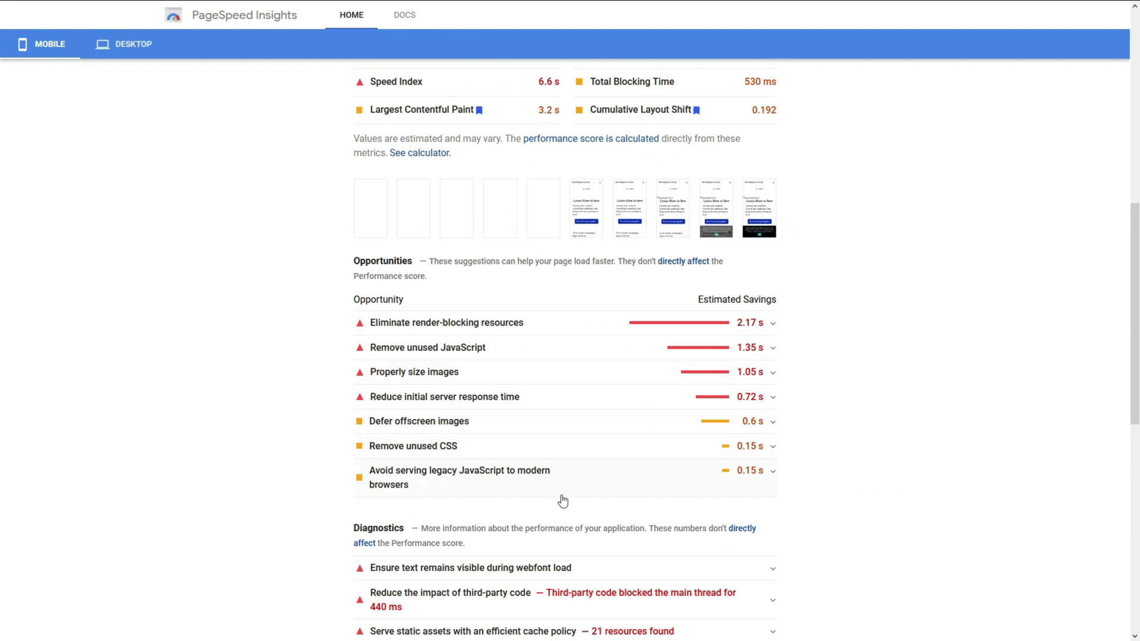
Expand Properly size images and view the listed sewing-patterns image, showing 120.8 KiB potential savings.
{"action": "left_click", "coordinate": [531, 370]}
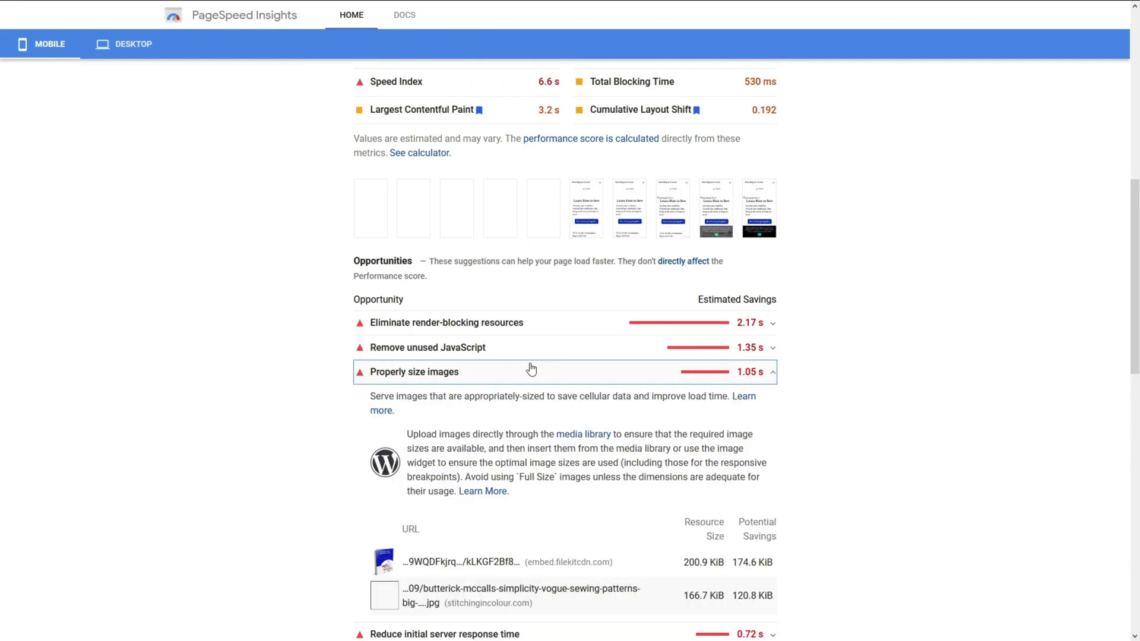
{"action": "scroll", "coordinate": [531, 370], "scroll_direction": "down", "scroll_amount": 2}
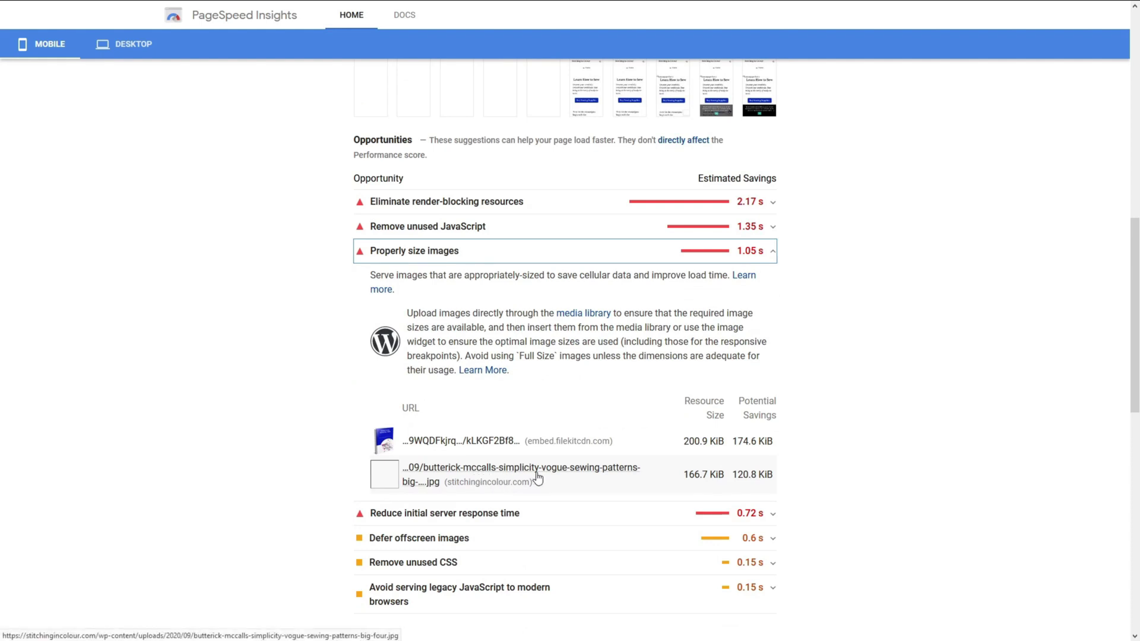
{"action": "left_click", "coordinate": [579, 479]}
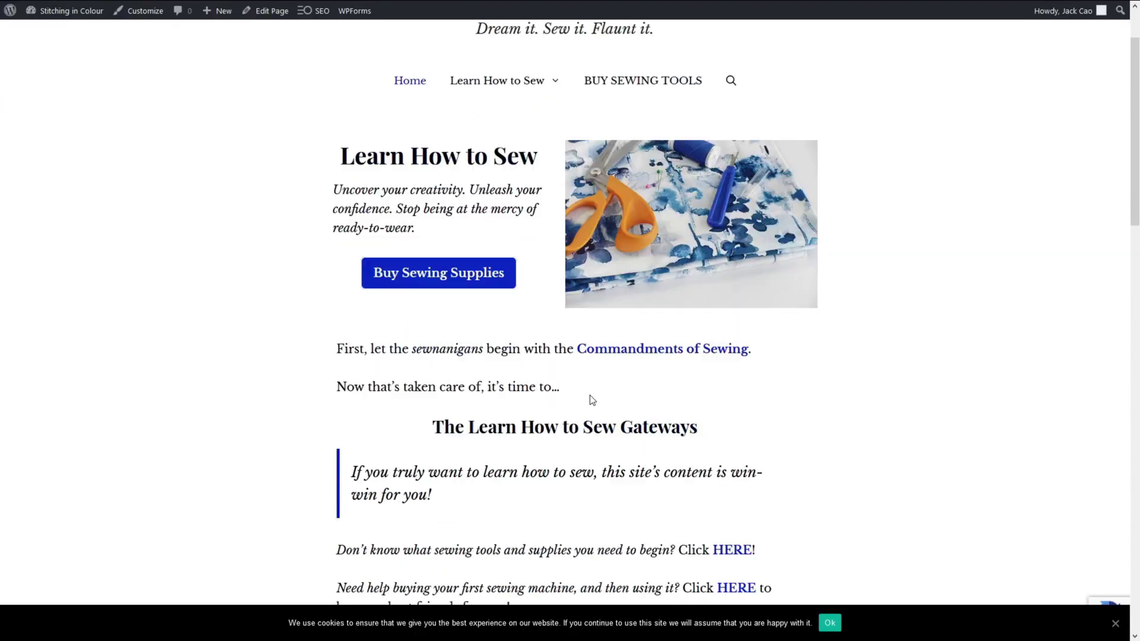
{"action": "scroll", "coordinate": [592, 400], "scroll_direction": "down", "scroll_amount": 8}
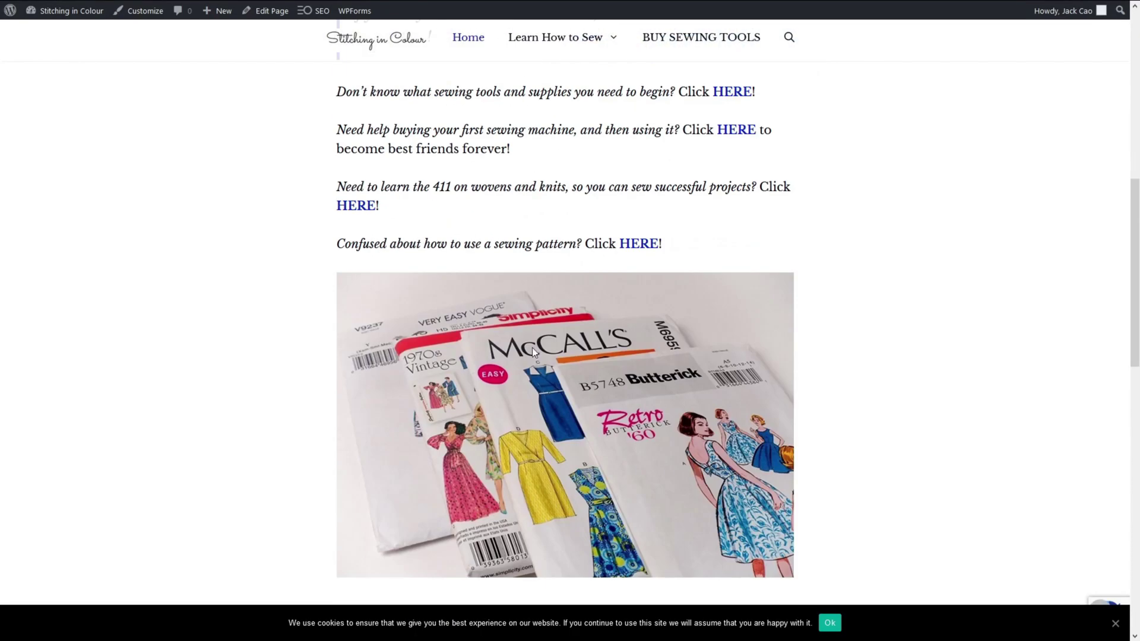
{"action": "left_click", "coordinate": [585, 7]}
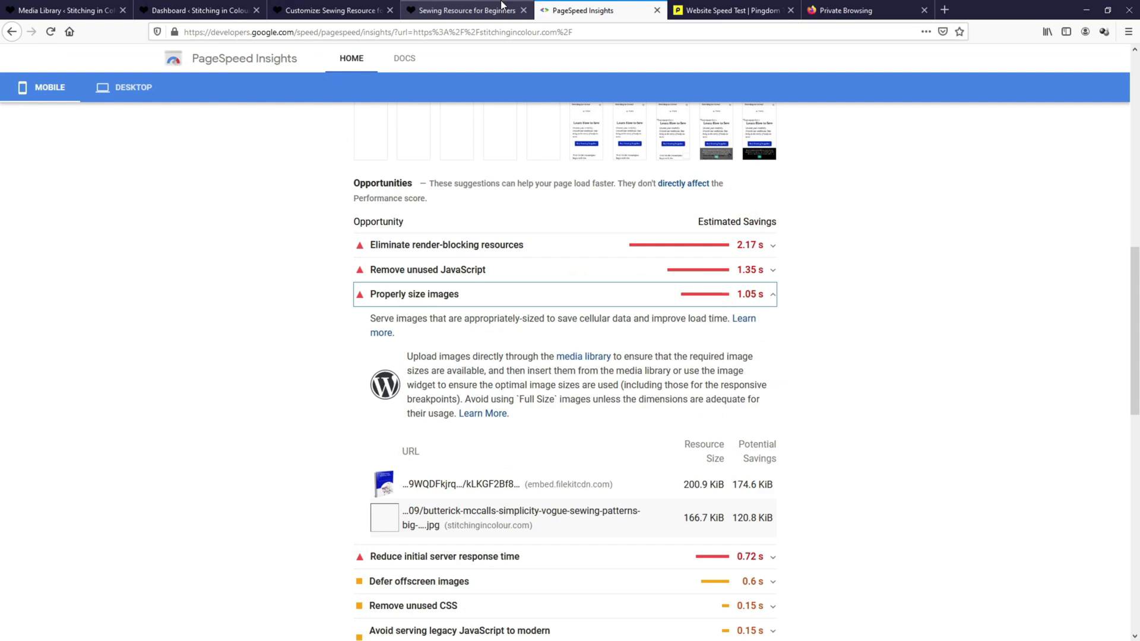
Close the hero image details and open the Big Four sewing patterns image in the media library.
{"action": "left_click", "coordinate": [60, 10]}
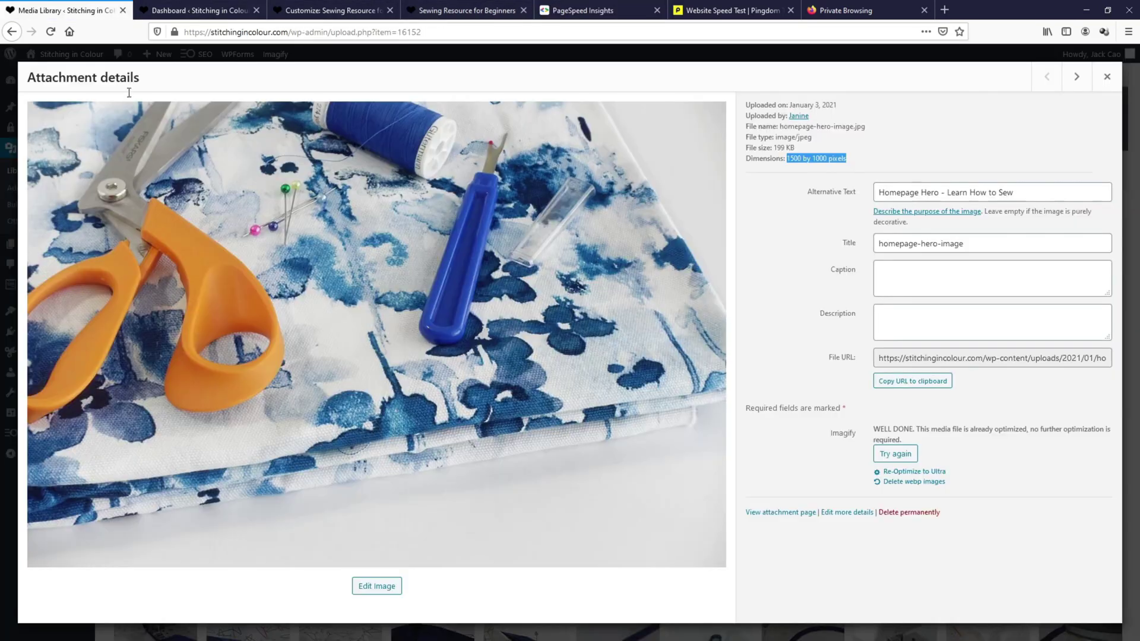
{"action": "left_click", "coordinate": [1107, 33]}
{"action": "left_click", "coordinate": [1036, 164]}
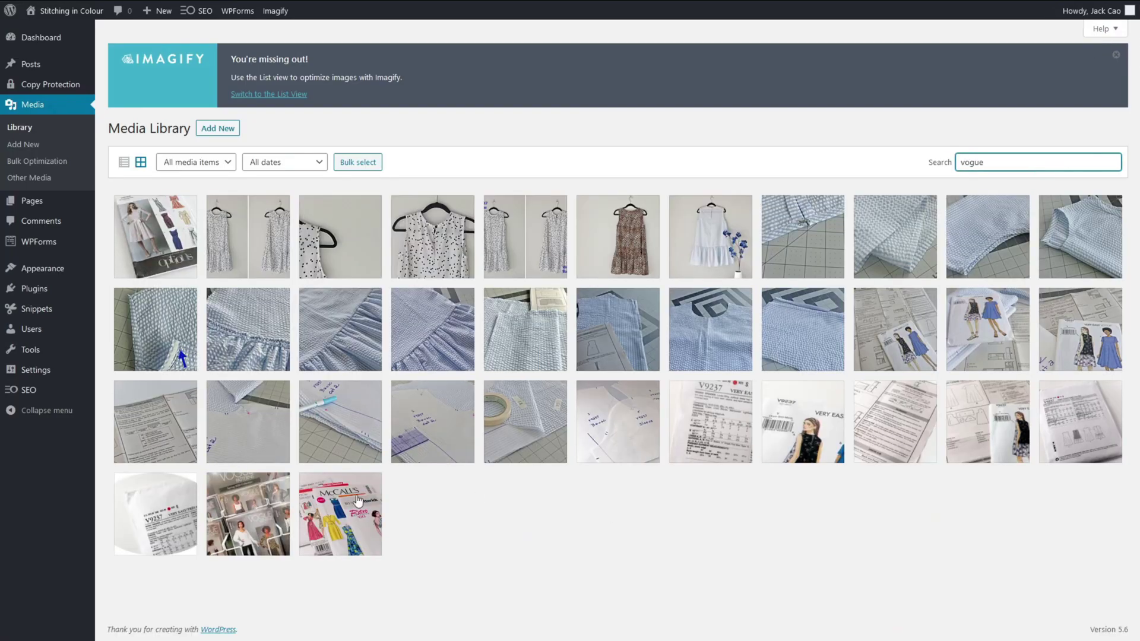
{"action": "left_click", "coordinate": [516, 238]}
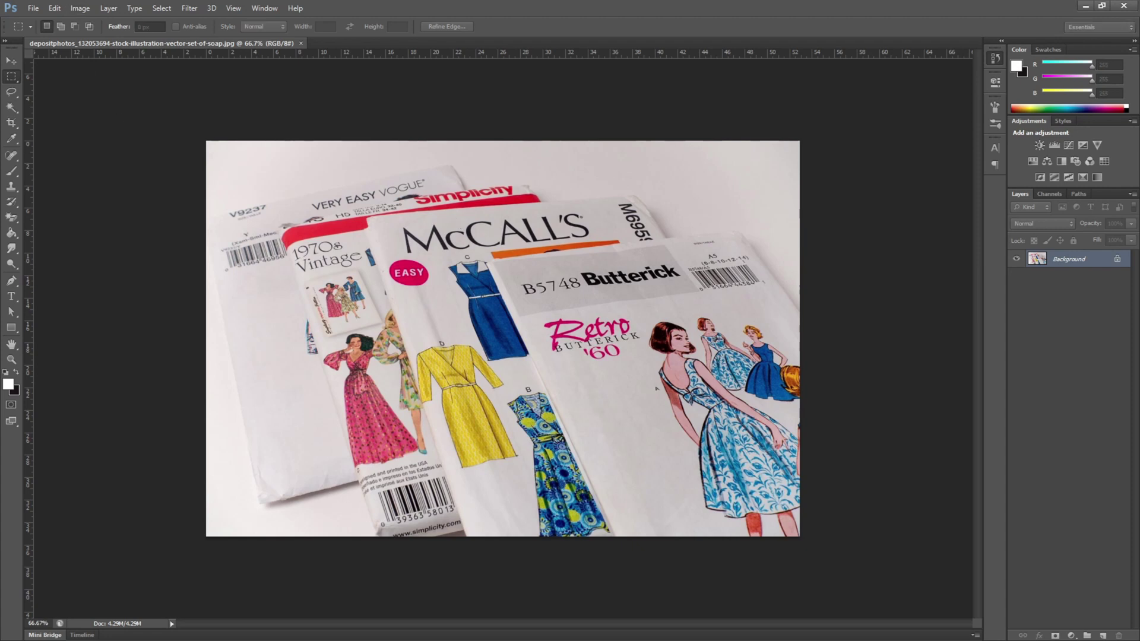
Resize the sewing-patterns photo to 650 px wide, reducing it from 4.29M to 824.6K.
{"action": "key", "text": "Return"}
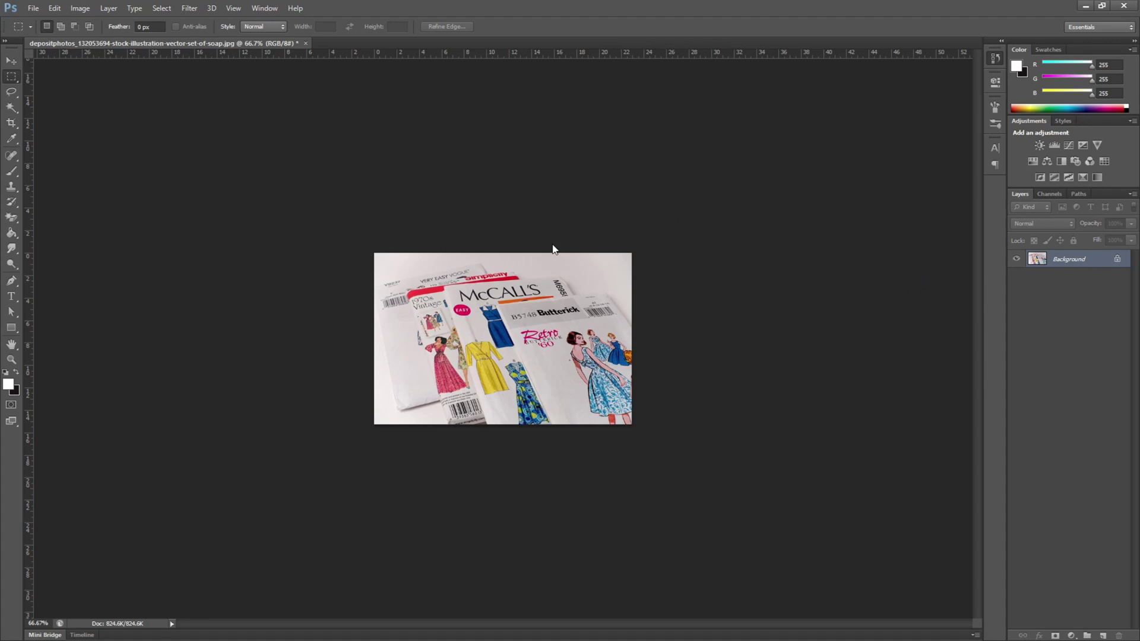
{"action": "key", "text": "h"}
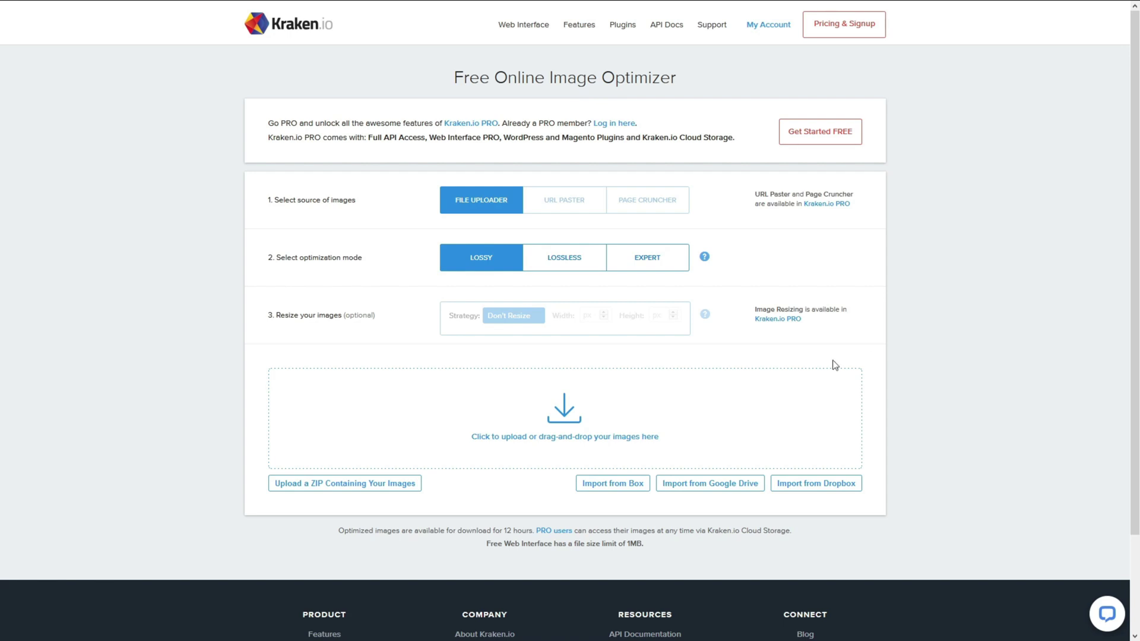
Review the Kraken.io lossy result and mark the 85.83 KB compressed size.
{"action": "scroll", "coordinate": [605, 408], "scroll_direction": "down", "scroll_amount": 1}
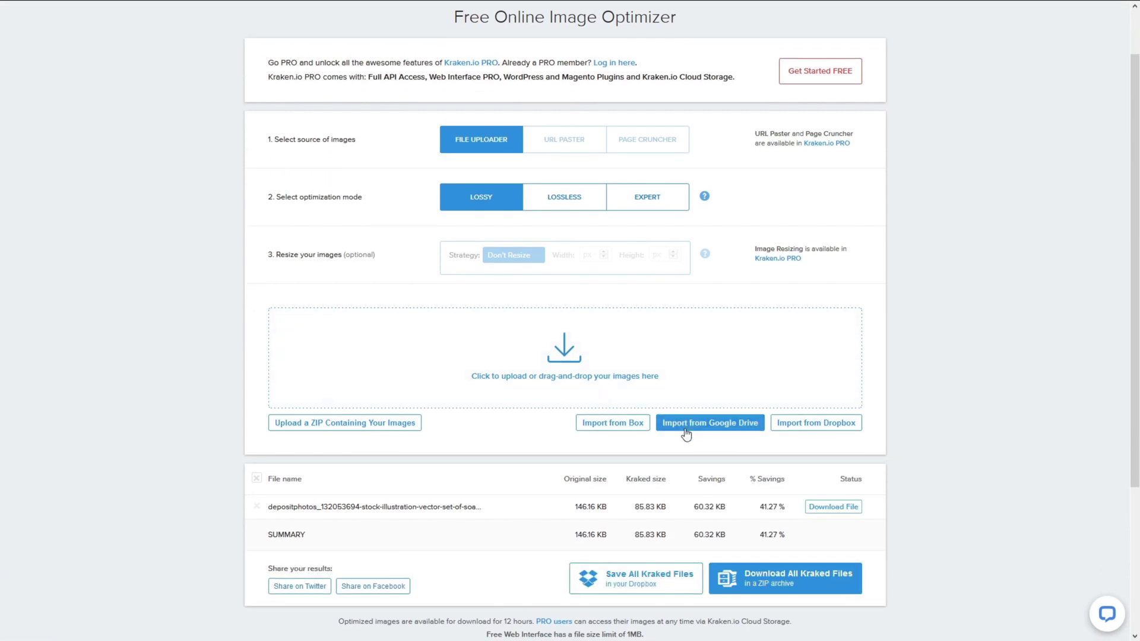
{"action": "scroll", "coordinate": [687, 435], "scroll_direction": "down", "scroll_amount": 1}
{"action": "left_click_drag", "start_coordinate": [636, 445], "coordinate": [664, 446]}
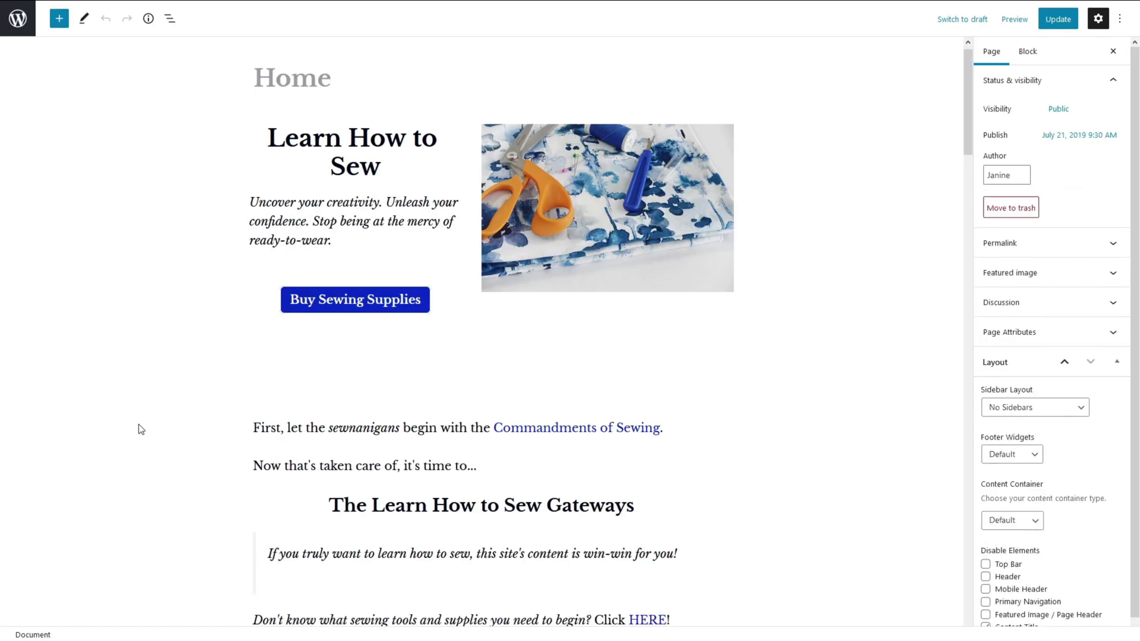
Replace the Home page's patterns image block by uploading the optimised 650×433 image.
{"action": "scroll", "coordinate": [424, 395], "scroll_direction": "down", "scroll_amount": 10}
{"action": "left_click", "coordinate": [411, 308]}
{"action": "left_click", "coordinate": [418, 251]}
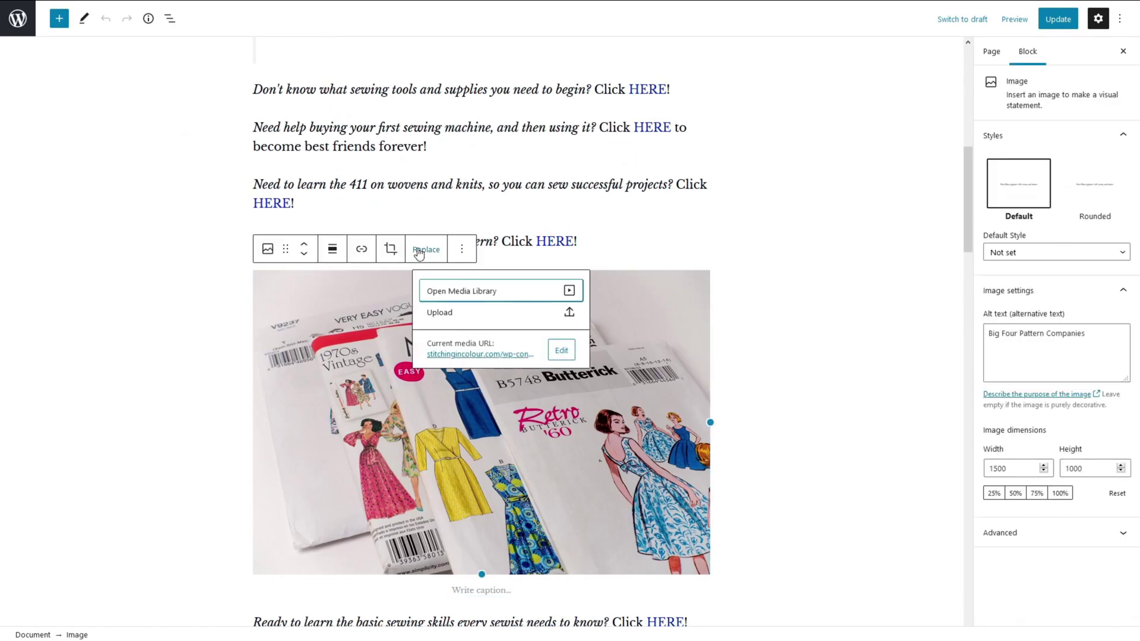
{"action": "left_click", "coordinate": [453, 282]}
{"action": "left_click", "coordinate": [50, 60]}
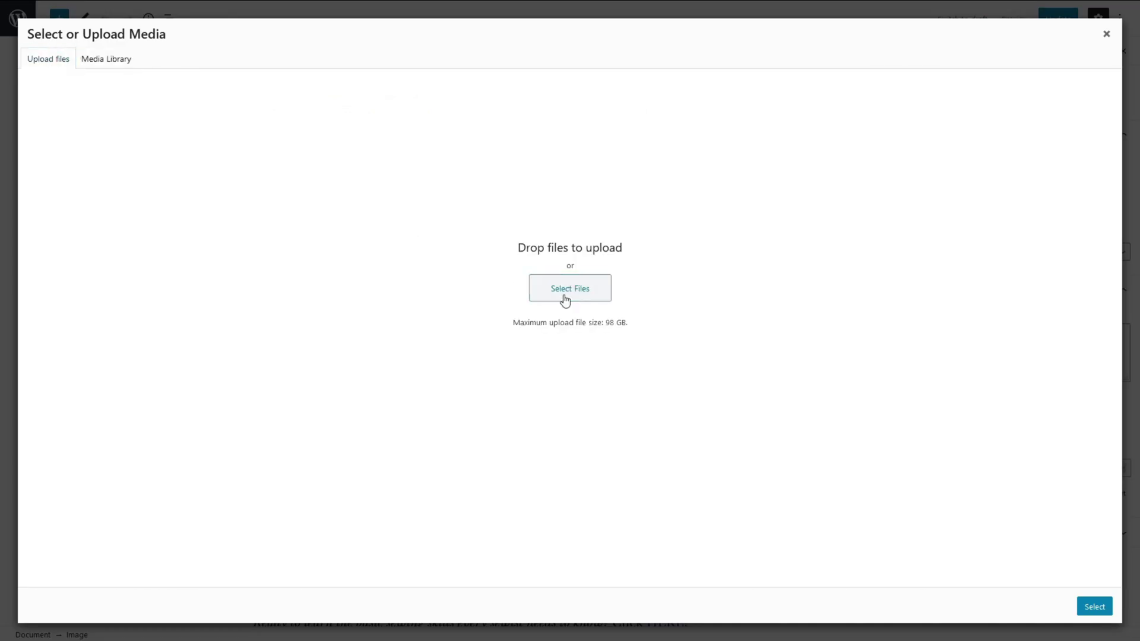
{"action": "left_click", "coordinate": [107, 59]}
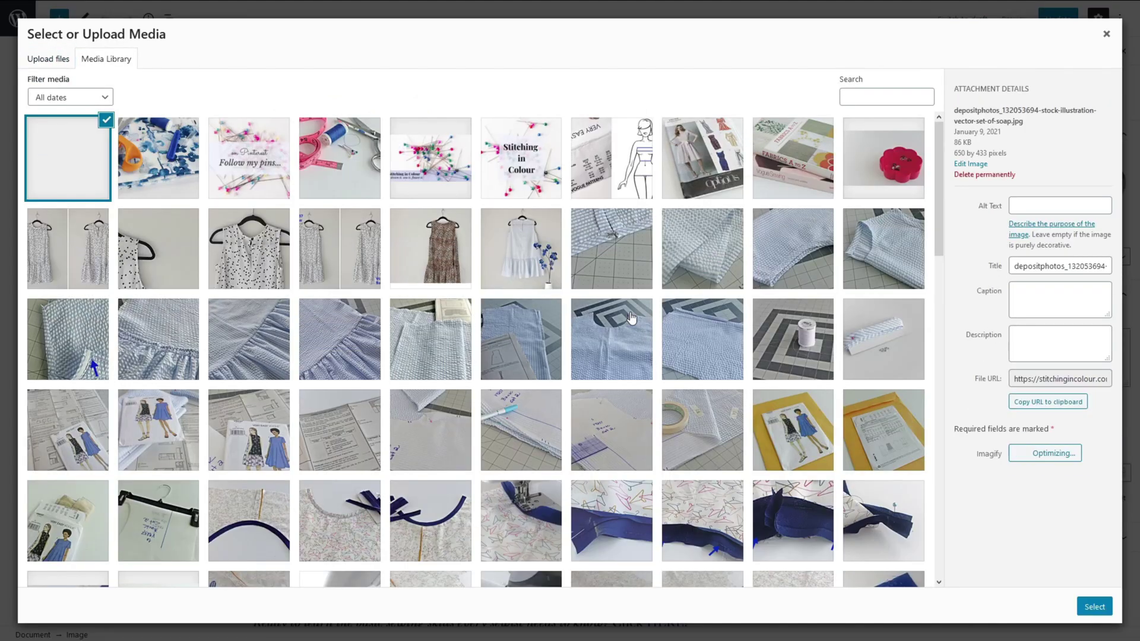
Set the new image's title and alt text to Vogue and insert it.
{"action": "triple_click", "coordinate": [1054, 313]}
{"action": "type", "text": "Vogue"}
{"action": "double_click", "coordinate": [1053, 313]}
{"action": "key", "text": "ctrl+c"}
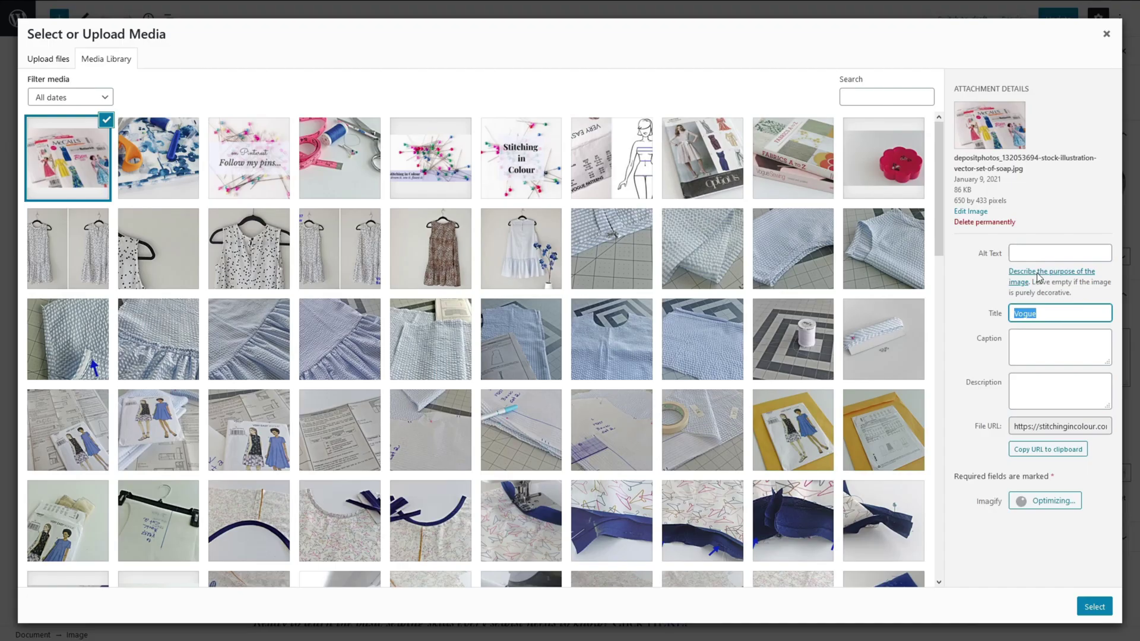
{"action": "left_click", "coordinate": [1047, 251]}
{"action": "key", "text": "ctrl+v"}
{"action": "left_click", "coordinate": [1094, 606]}
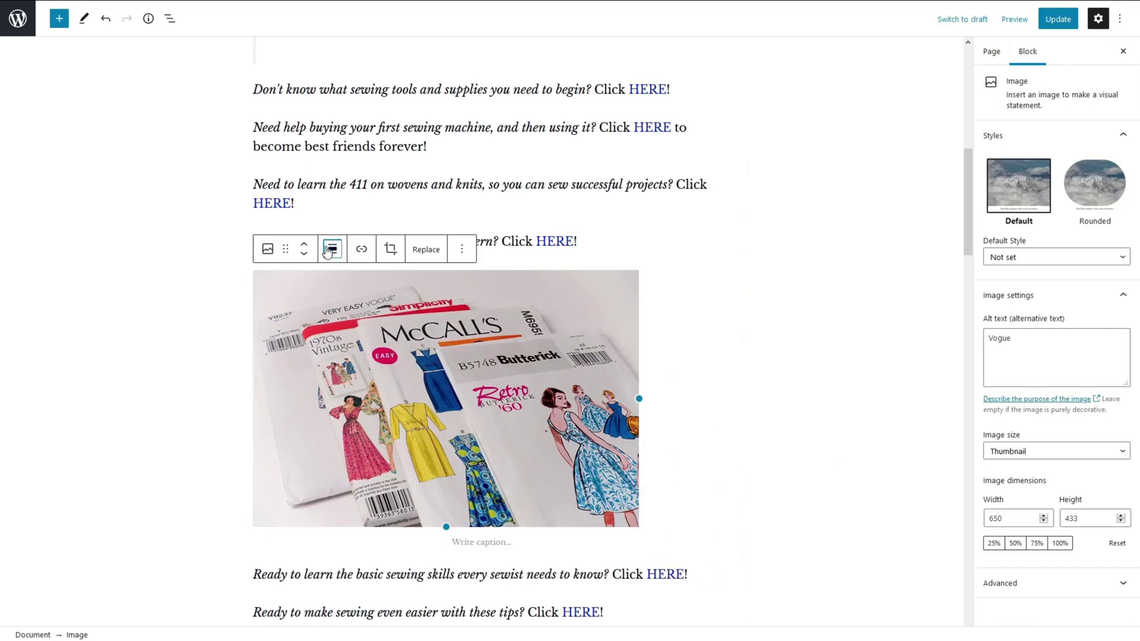
Centre the image and update the Home page.
{"action": "left_click", "coordinate": [332, 250]}
{"action": "left_click", "coordinate": [375, 320]}
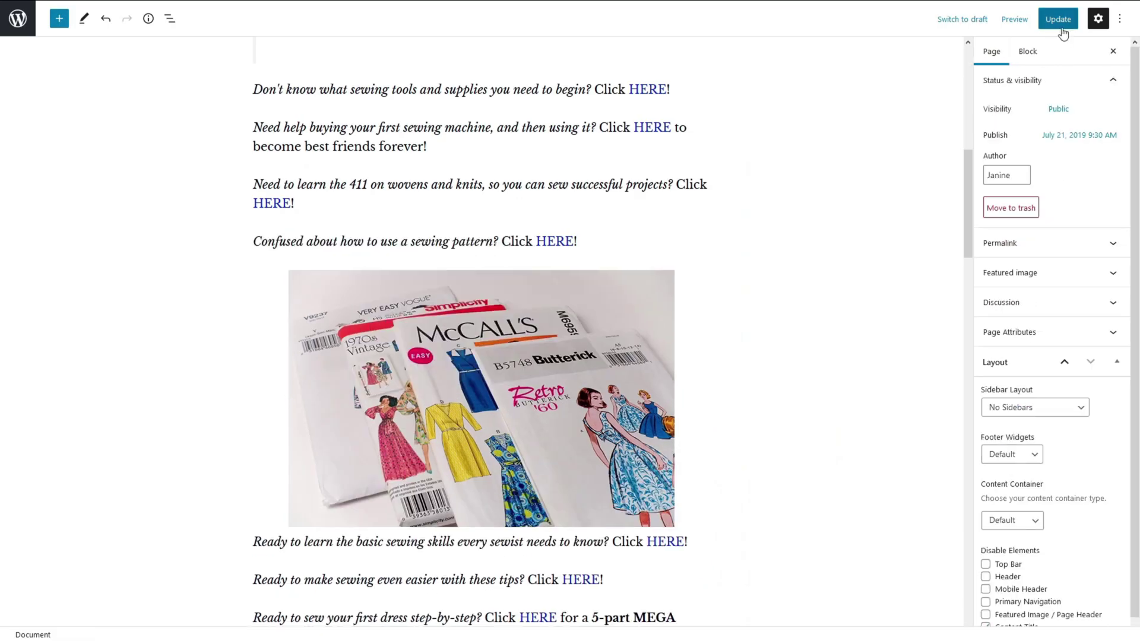
{"action": "left_click", "coordinate": [1060, 20]}
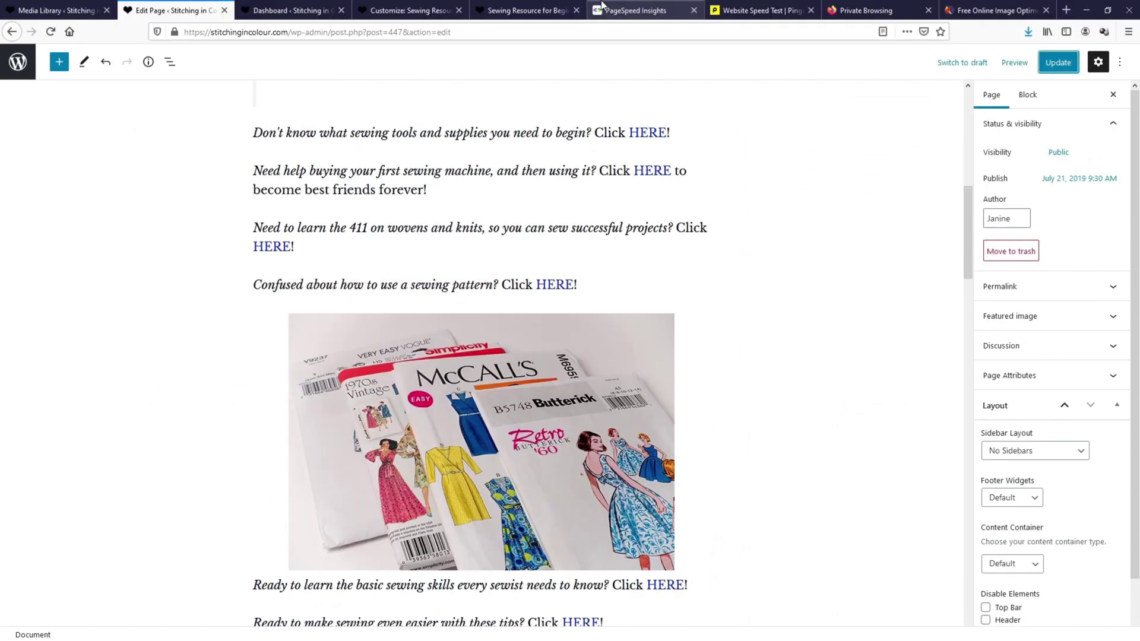
{"action": "left_click", "coordinate": [631, 12]}
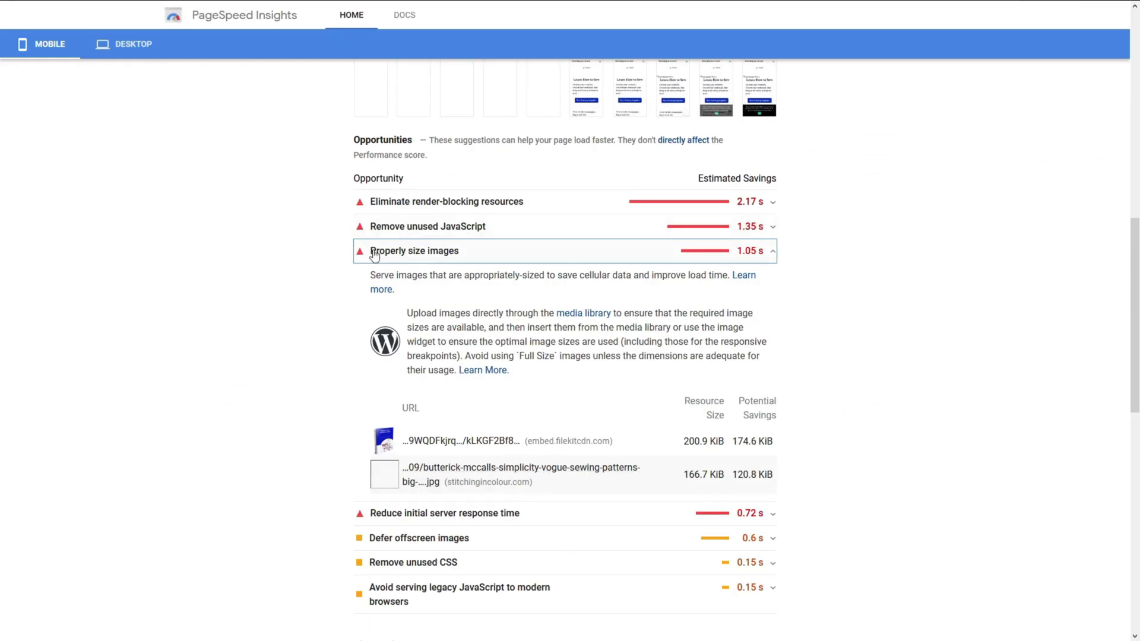
Rerun the mobile test (58 to 63) and expand Properly size images and render-blocking resources.
{"action": "scroll", "coordinate": [814, 356], "scroll_direction": "up", "scroll_amount": 10}
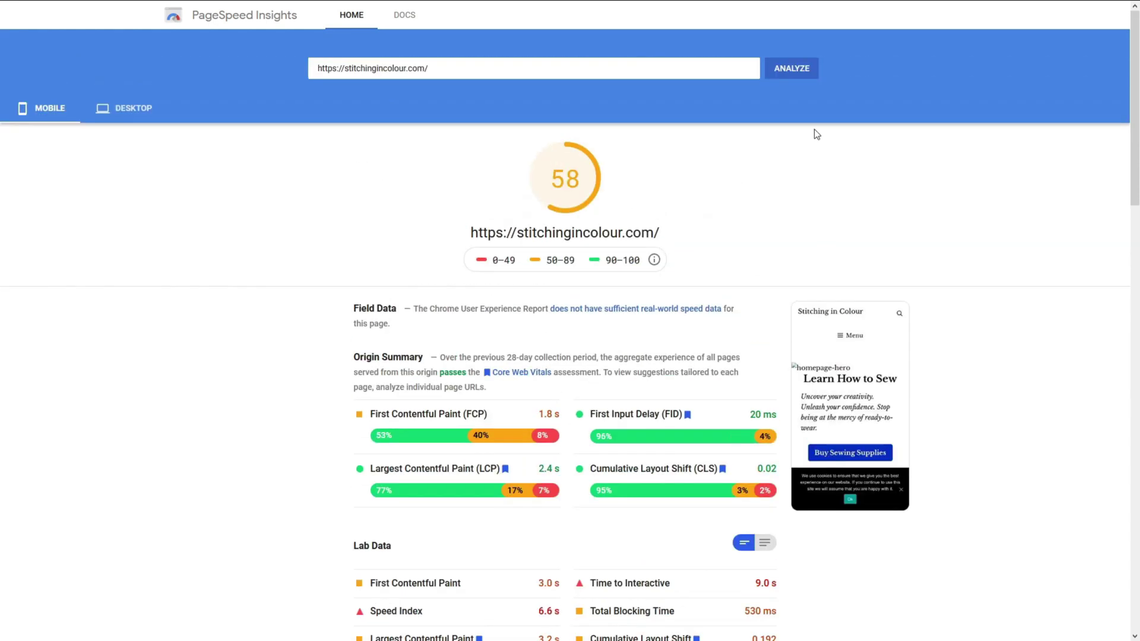
{"action": "left_click", "coordinate": [798, 69]}
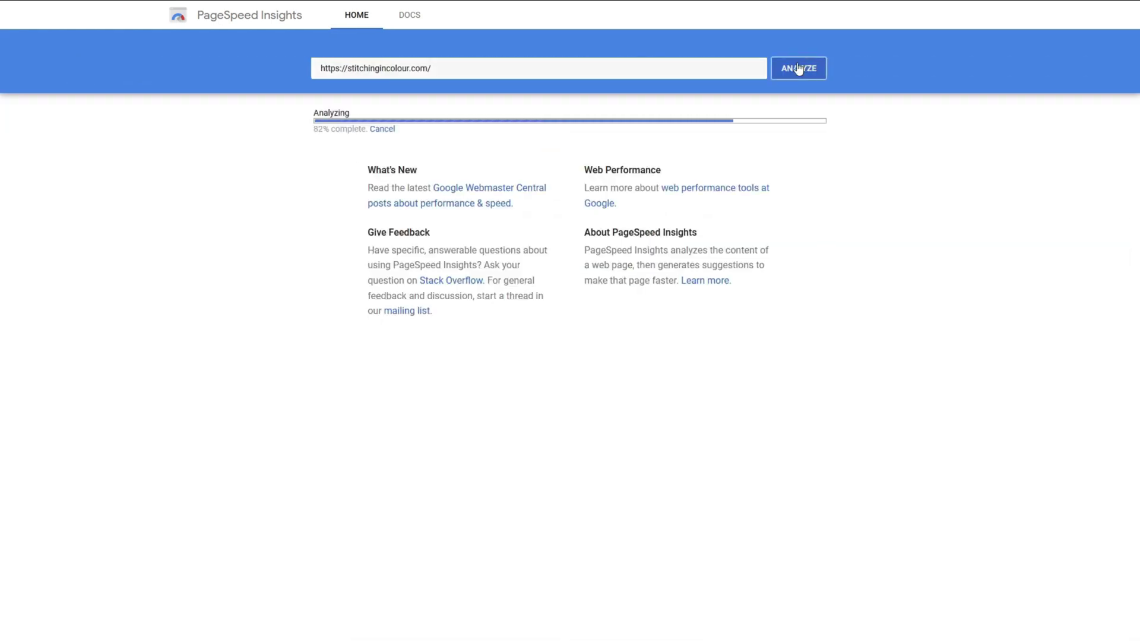
{"action": "scroll", "coordinate": [1068, 331], "scroll_direction": "down", "scroll_amount": 10}
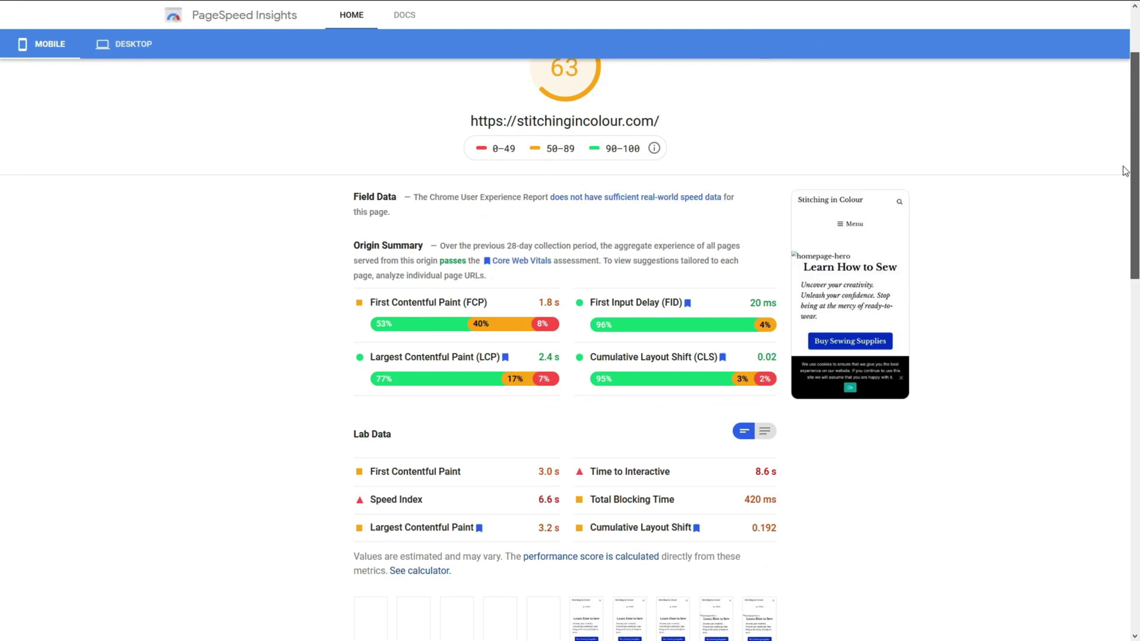
{"action": "left_click", "coordinate": [644, 389]}
{"action": "scroll", "coordinate": [648, 393], "scroll_direction": "down", "scroll_amount": 2}
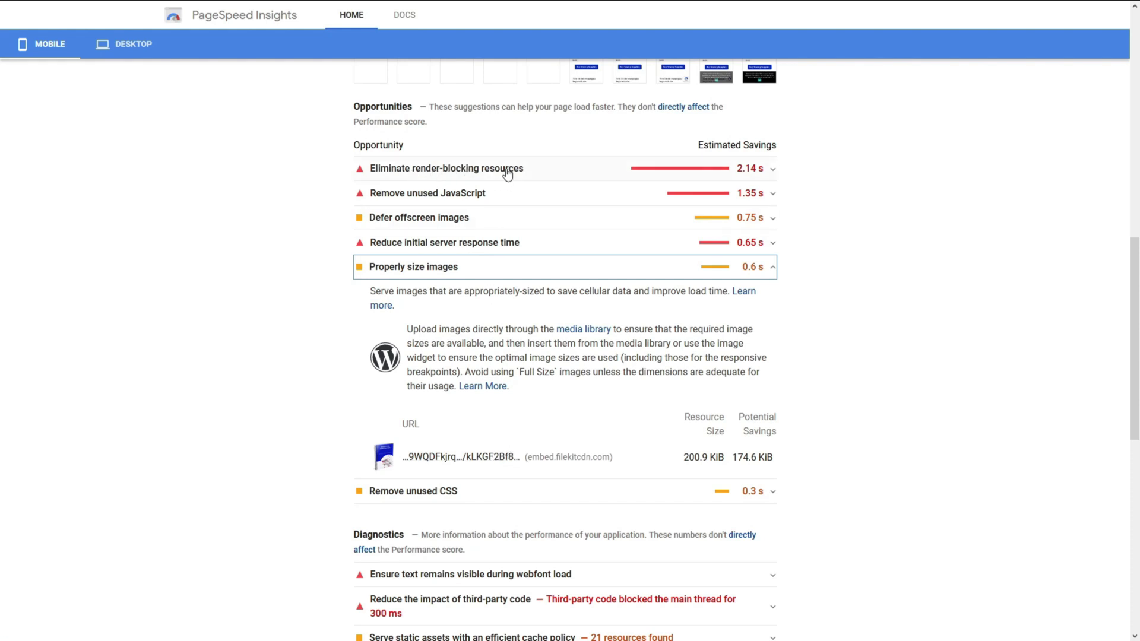
{"action": "left_click", "coordinate": [642, 172]}
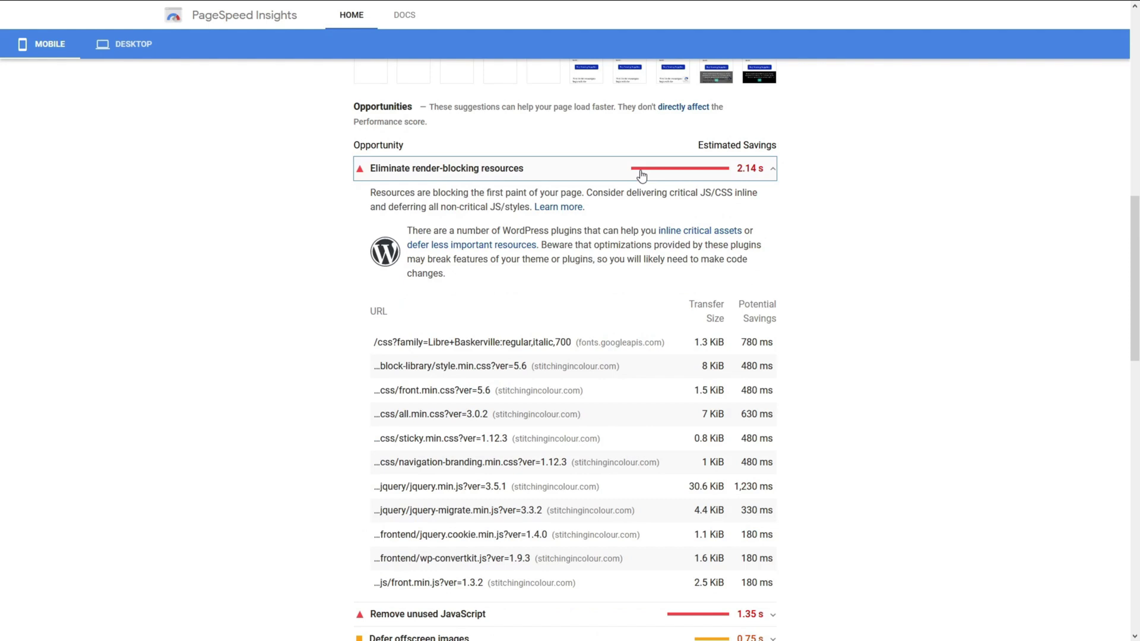
{"action": "scroll", "coordinate": [642, 175], "scroll_direction": "down", "scroll_amount": 2}
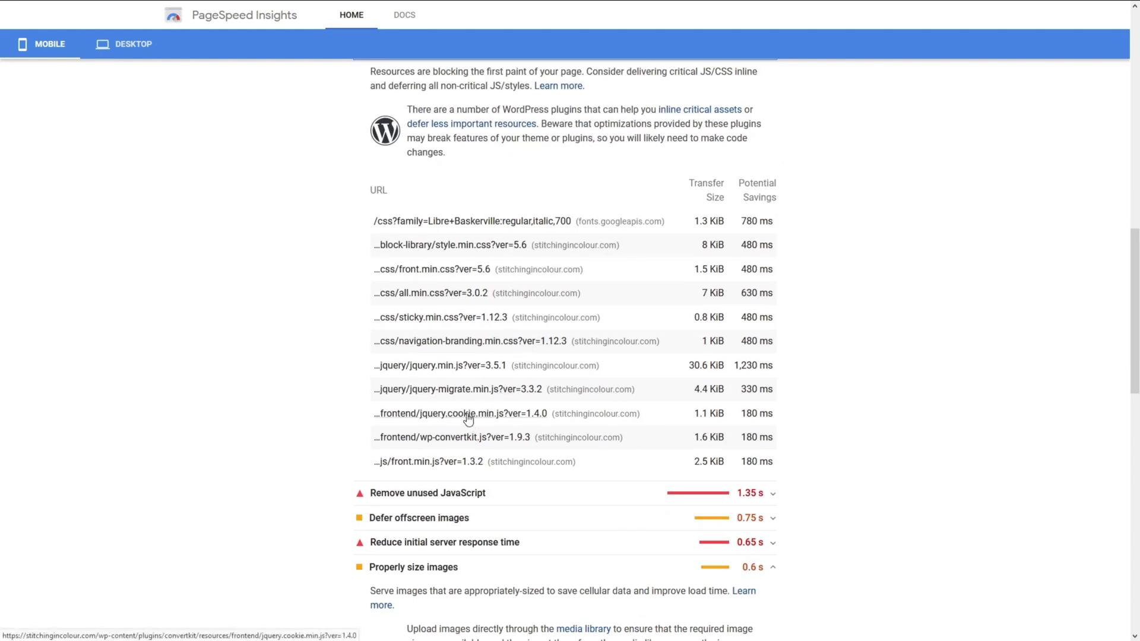
Deactivate the Cookie Notice plugin from the installed plugins list.
{"action": "key", "text": "F11"}
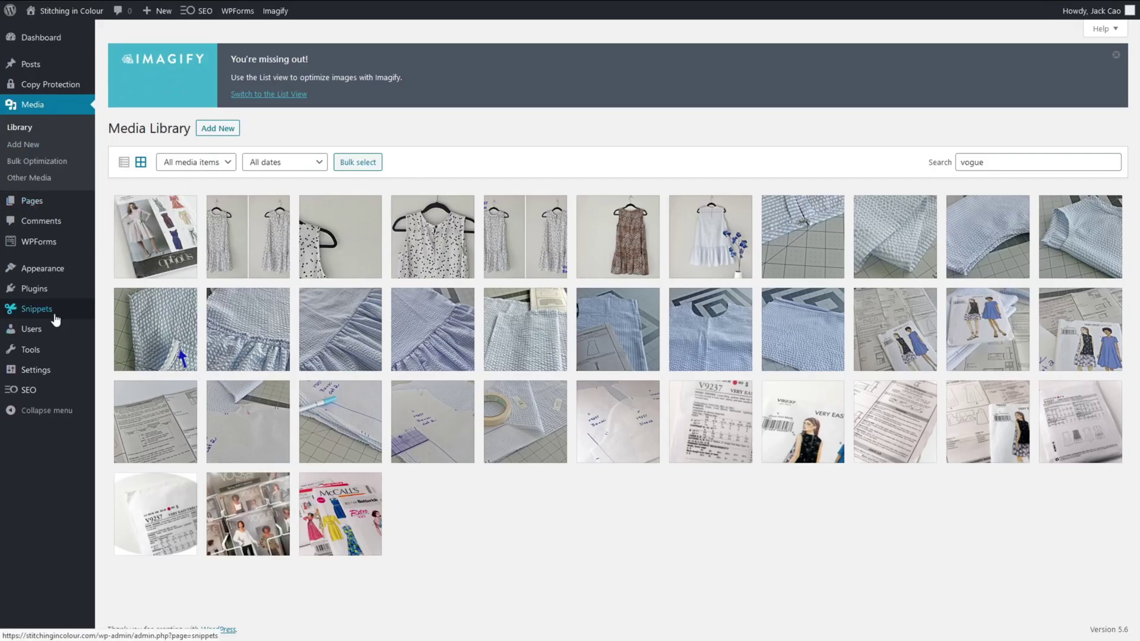
{"action": "left_click", "coordinate": [35, 289]}
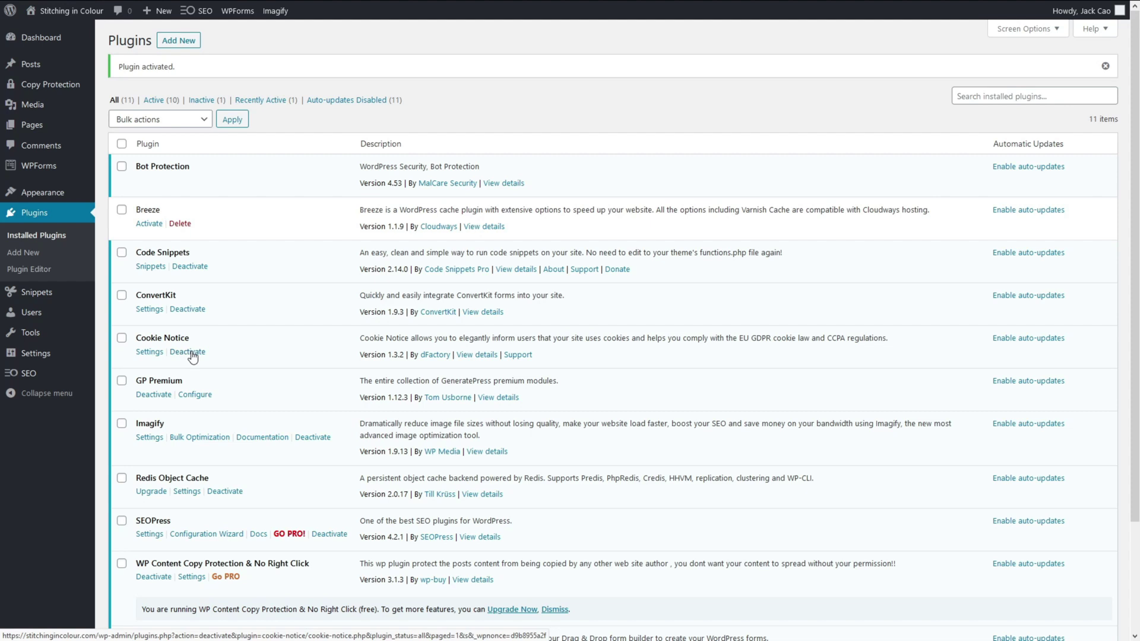
{"action": "left_click", "coordinate": [191, 355]}
{"action": "scroll", "coordinate": [205, 367], "scroll_direction": "down", "scroll_amount": 1}
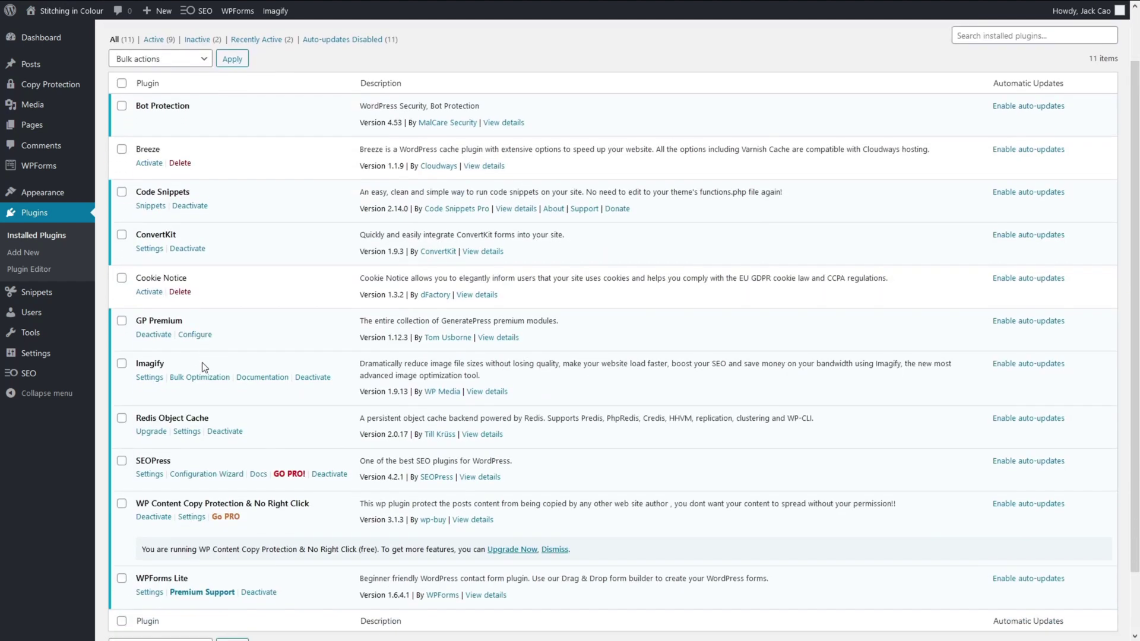
{"action": "scroll", "coordinate": [204, 367], "scroll_direction": "down", "scroll_amount": 1}
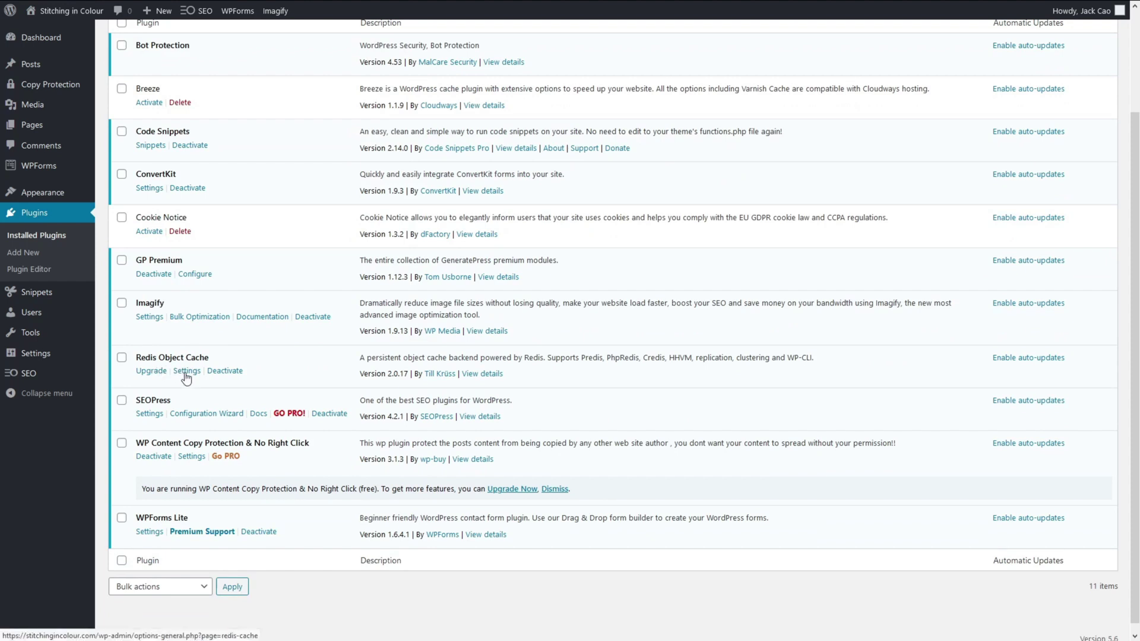
Inspect the Redis Object Cache Metrics and Diagnostics in a separate tab.
{"action": "middle_click", "coordinate": [186, 375]}
{"action": "left_click", "coordinate": [159, 18]}
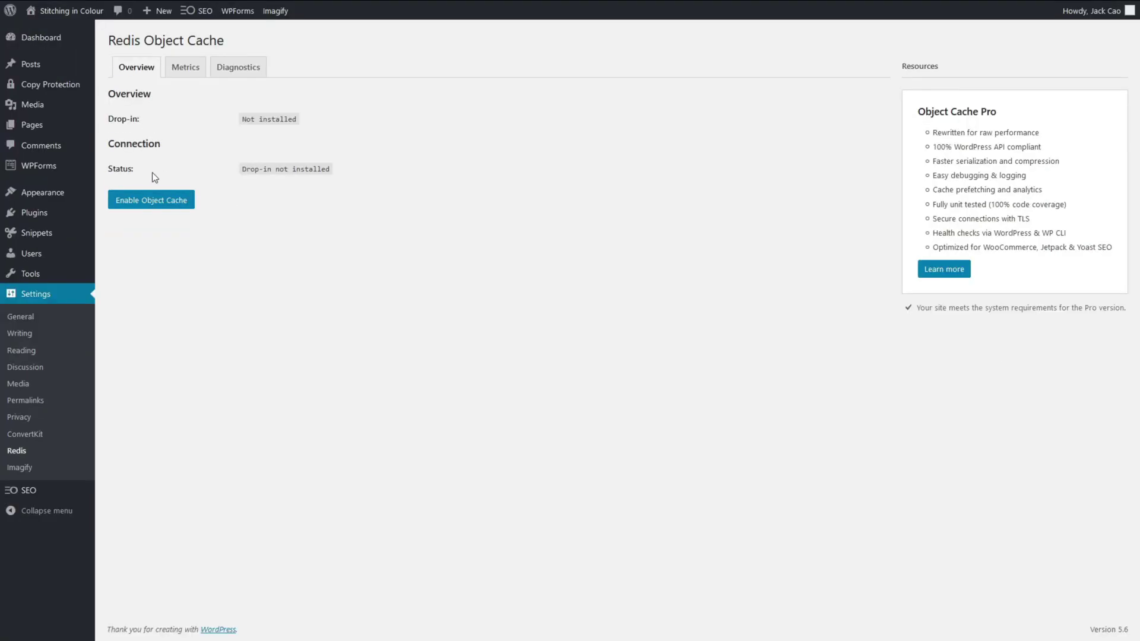
{"action": "left_click", "coordinate": [189, 67]}
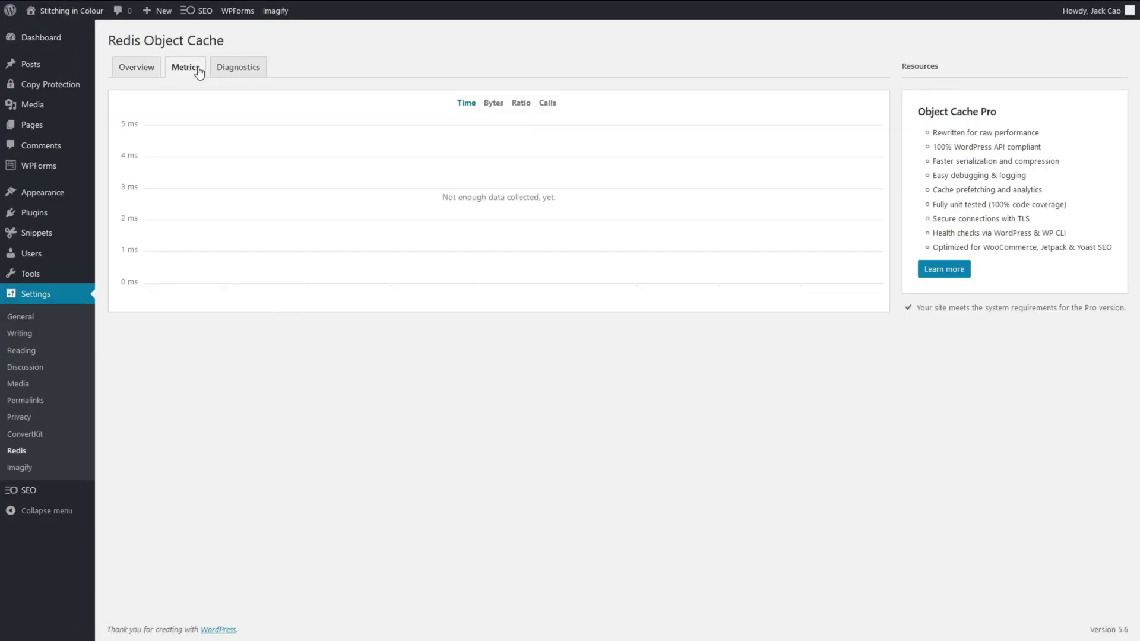
{"action": "left_click", "coordinate": [231, 70]}
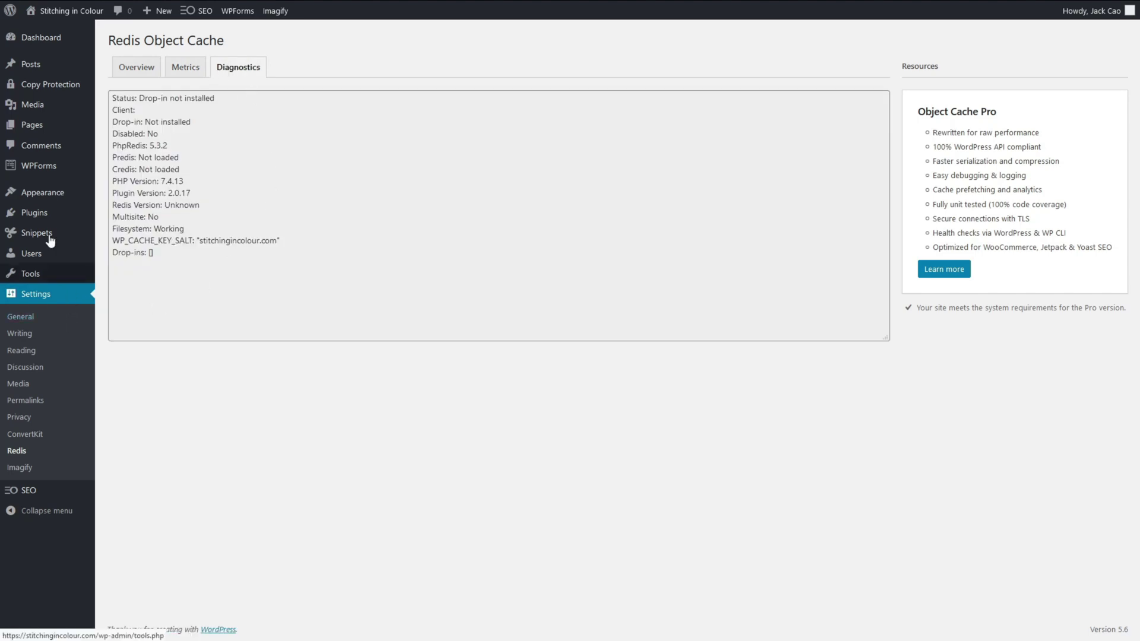
{"action": "left_click", "coordinate": [42, 214]}
Deactivate Redis Object Cache and return to the PageSpeed Insights test.
{"action": "left_click", "coordinate": [224, 458]}
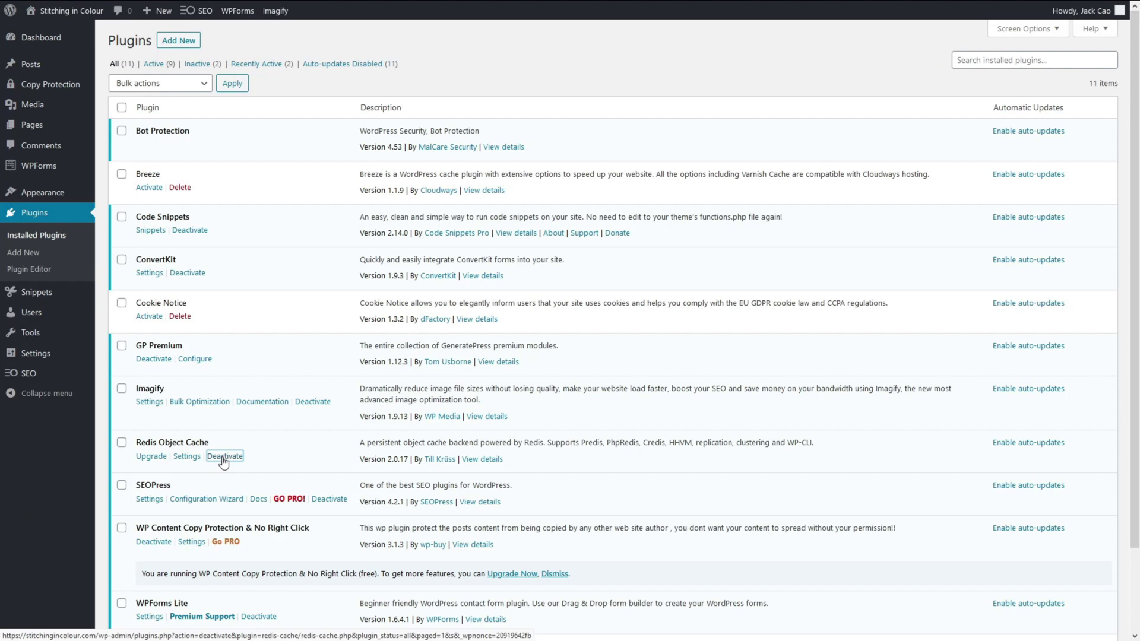
{"action": "scroll", "coordinate": [229, 333], "scroll_direction": "down", "scroll_amount": 1}
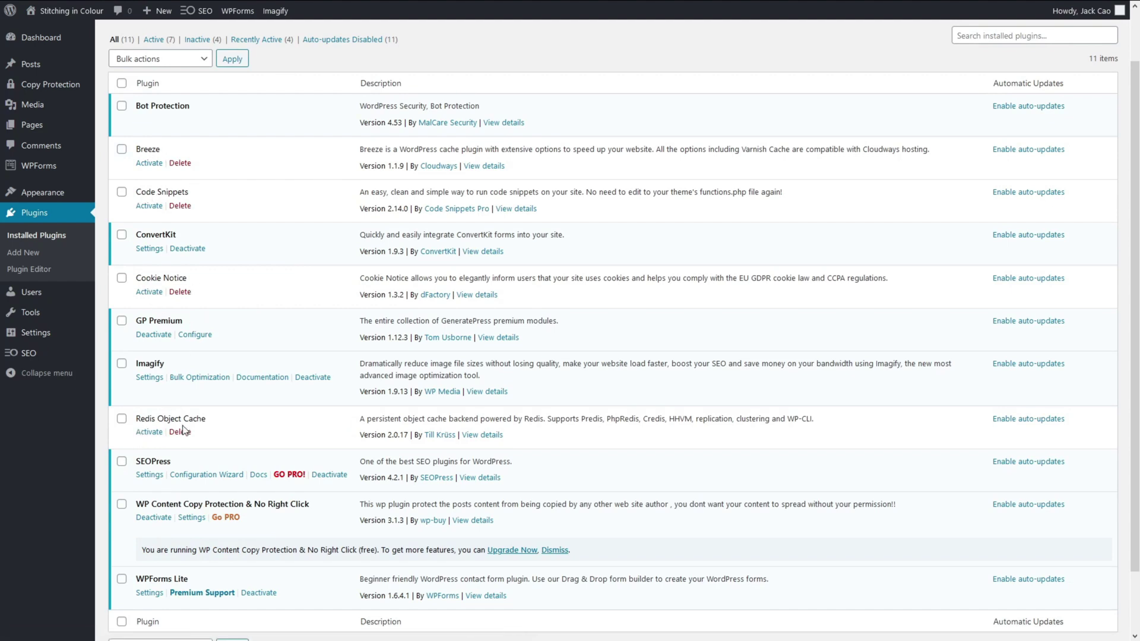
{"action": "mouse_move", "coordinate": [494, 21]}
{"action": "left_click", "coordinate": [721, 10]}
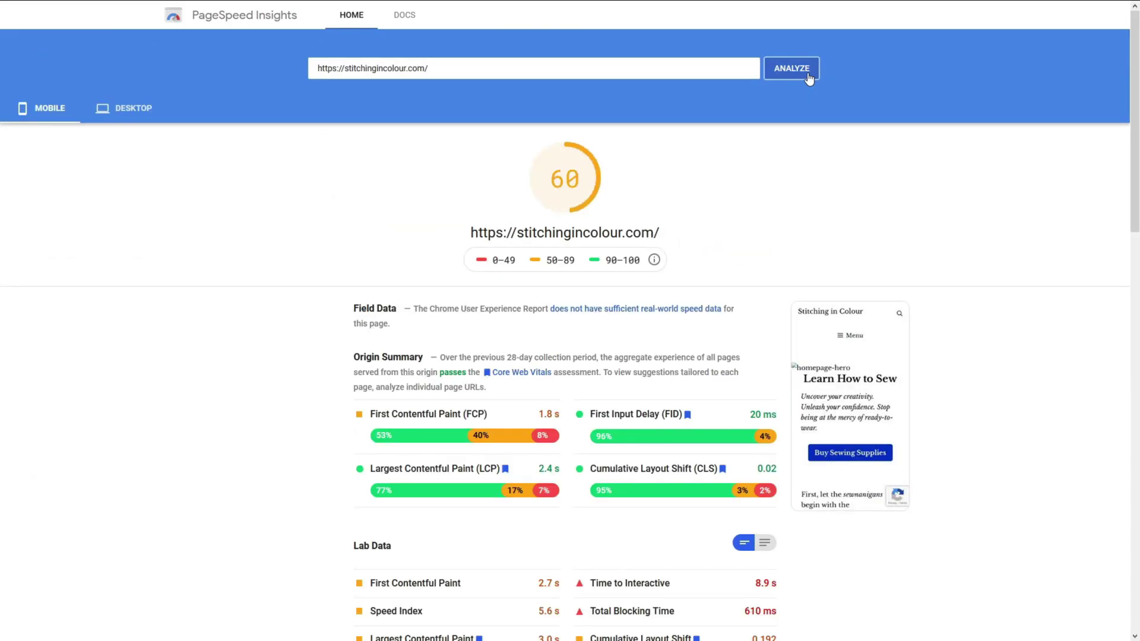
Scroll through the fresh mobile report's Lab Data and Opportunities for stitchingincolour.com.
{"action": "scroll", "coordinate": [830, 239], "scroll_direction": "down", "scroll_amount": 10}
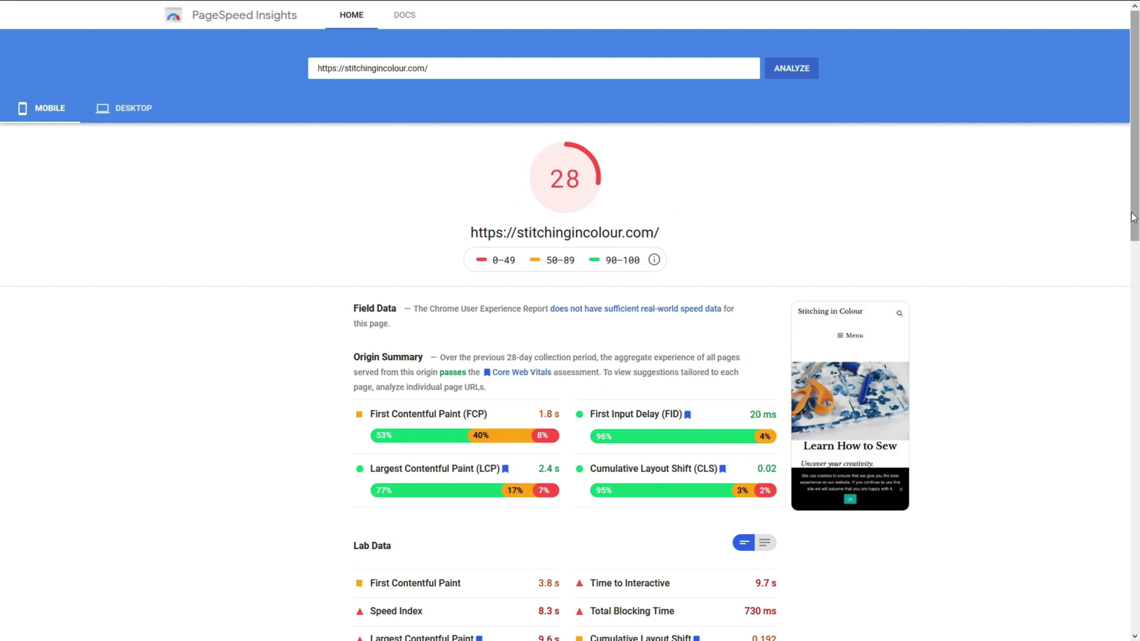
{"action": "left_click_drag", "start_coordinate": [1134, 220], "coordinate": [1132, 433]}
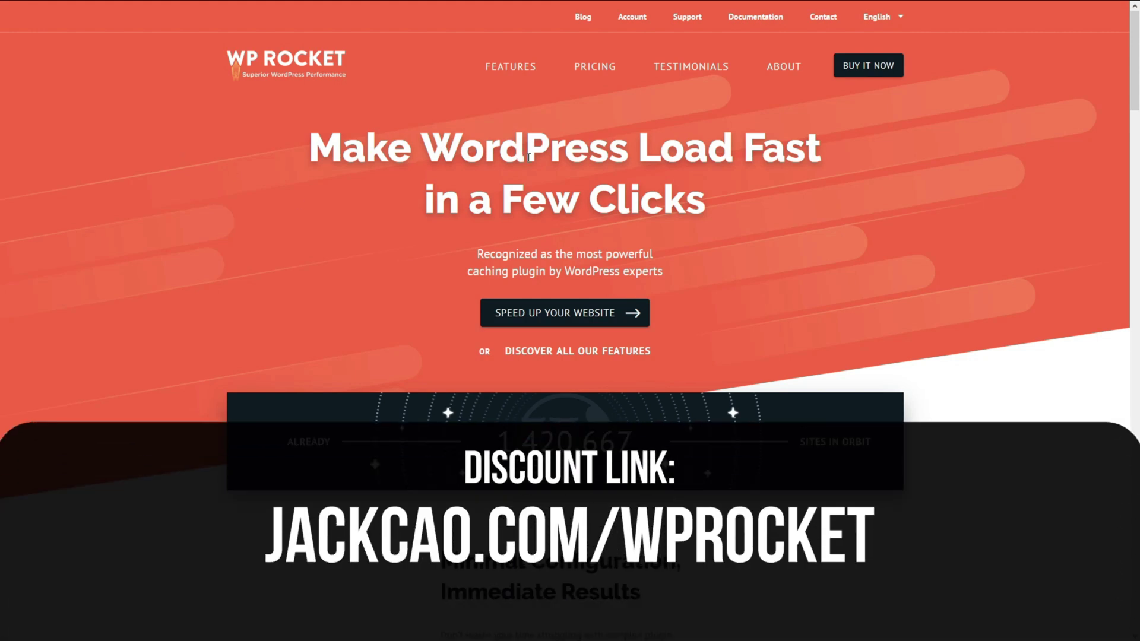
Log into the WP Rocket account with the account e-mail and password.
{"action": "left_click", "coordinate": [632, 16]}
{"action": "left_click", "coordinate": [602, 358]}
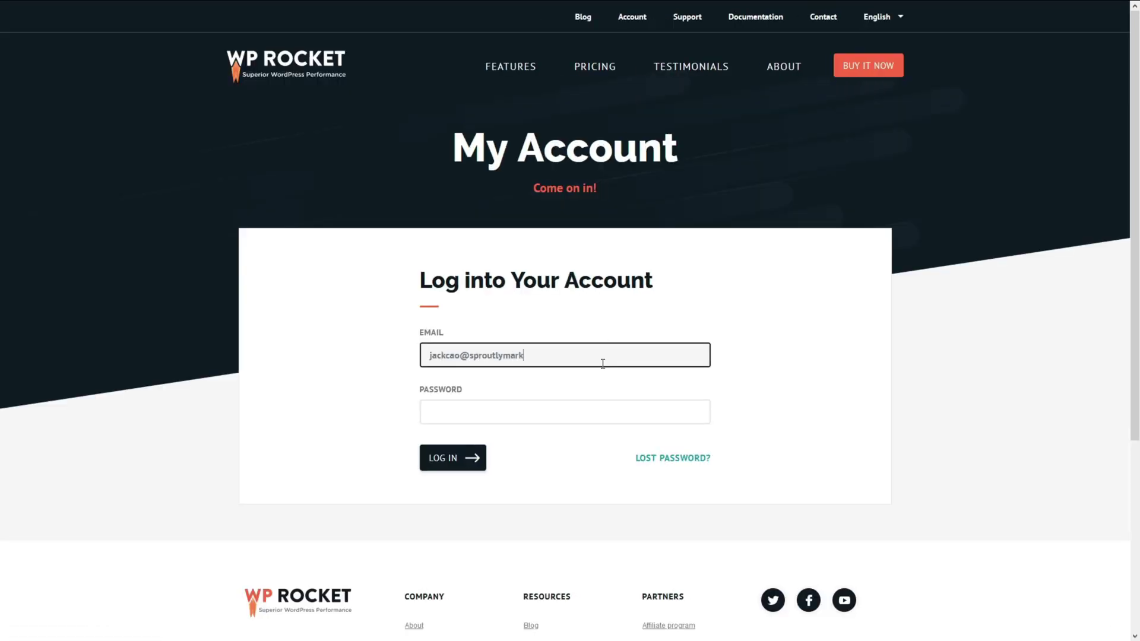
{"action": "key", "text": "Tab"}
{"action": "type", "text": "••••••••••••"}
{"action": "key", "text": "Return"}
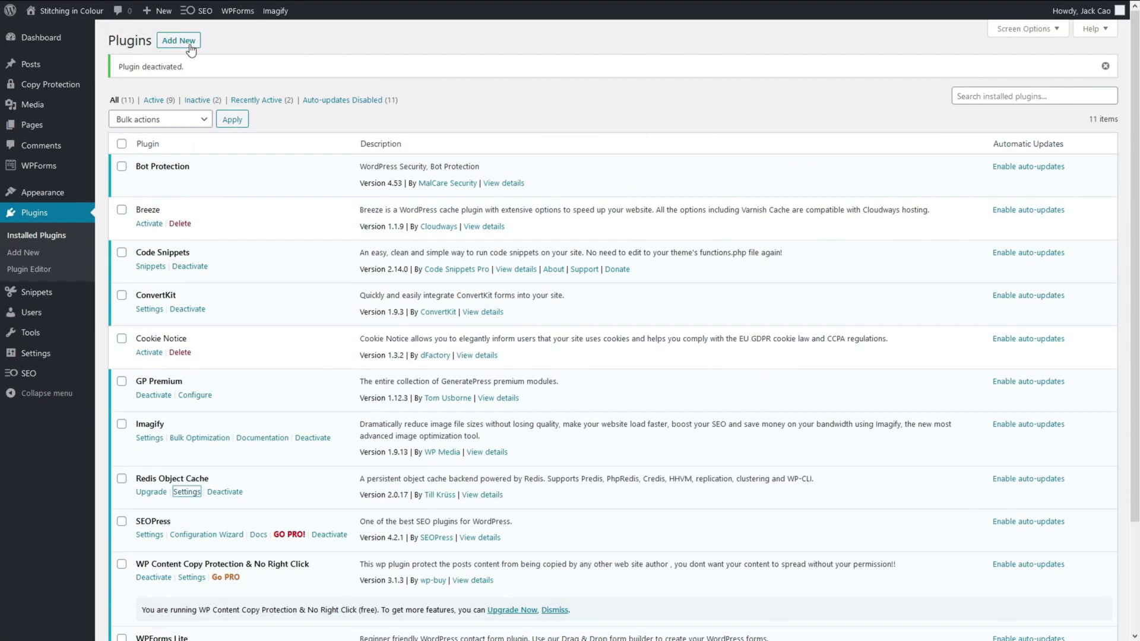
Upload wp-rocket_3.8.2.zip as a plugin, install and activate it, then open its dashboard.
{"action": "left_click", "coordinate": [190, 46]}
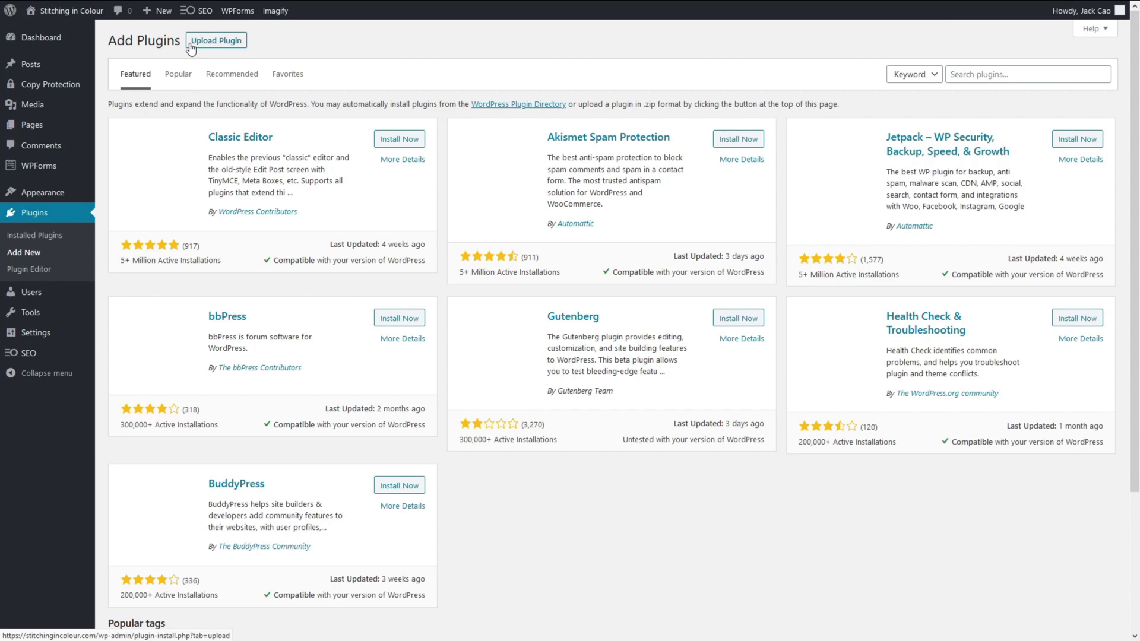
{"action": "left_click", "coordinate": [215, 40]}
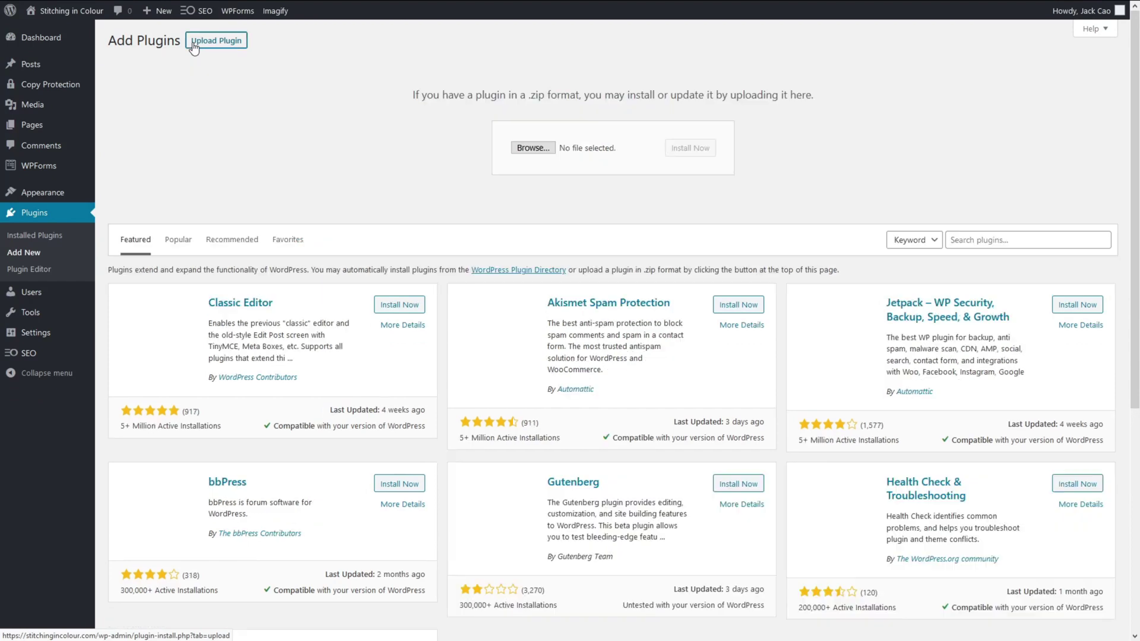
{"action": "left_click", "coordinate": [532, 147]}
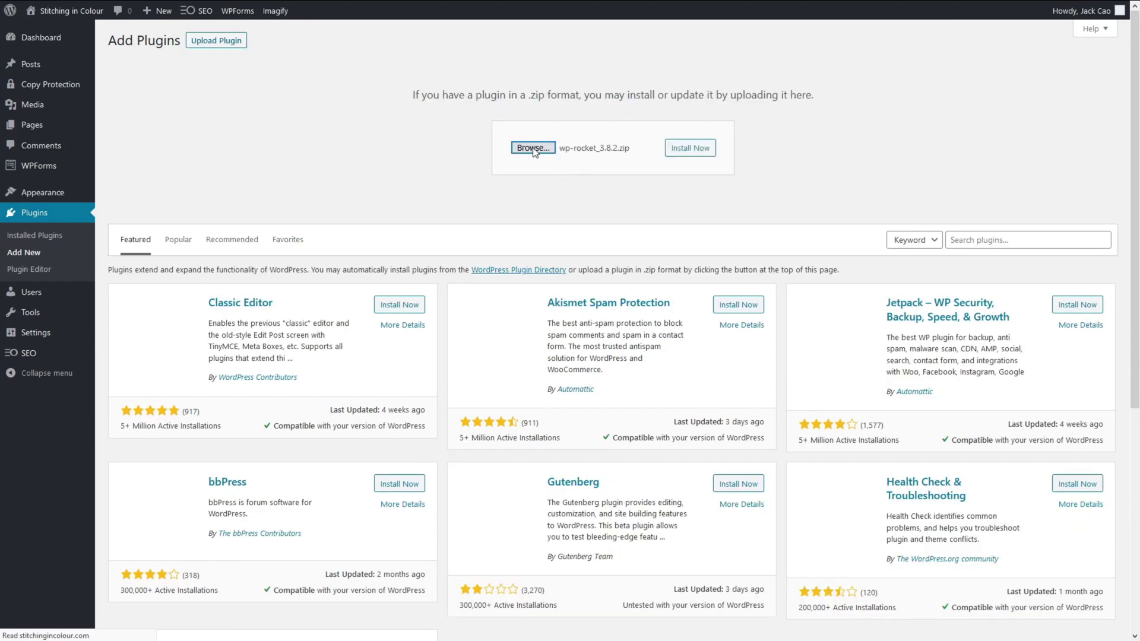
{"action": "left_click", "coordinate": [703, 153]}
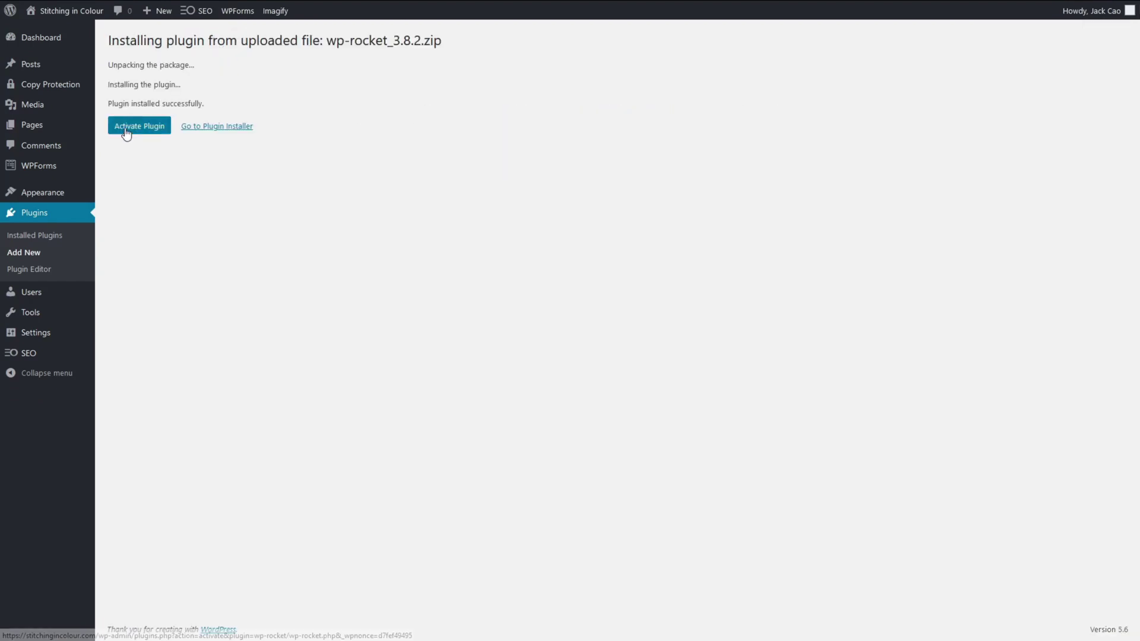
{"action": "left_click", "coordinate": [126, 132]}
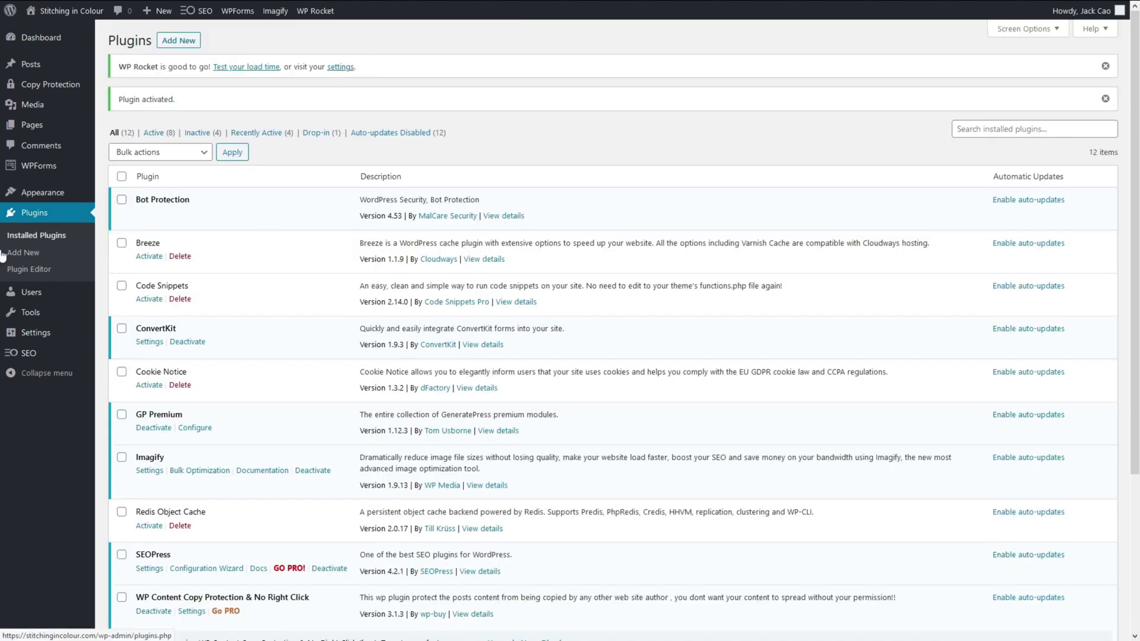
{"action": "mouse_move", "coordinate": [29, 333]}
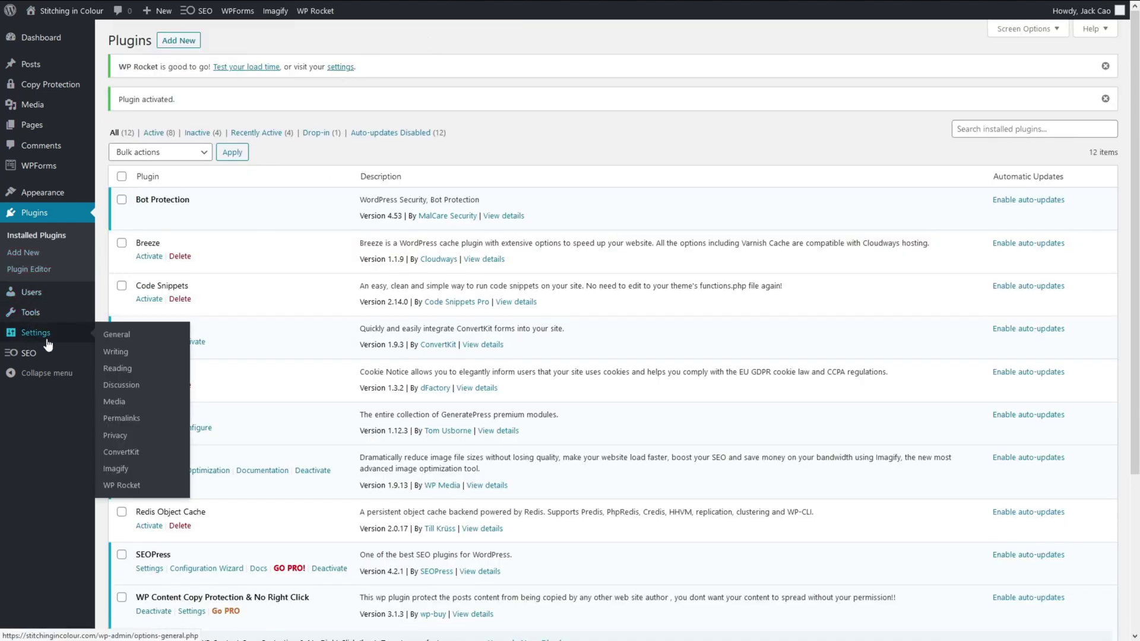
{"action": "left_click", "coordinate": [128, 487]}
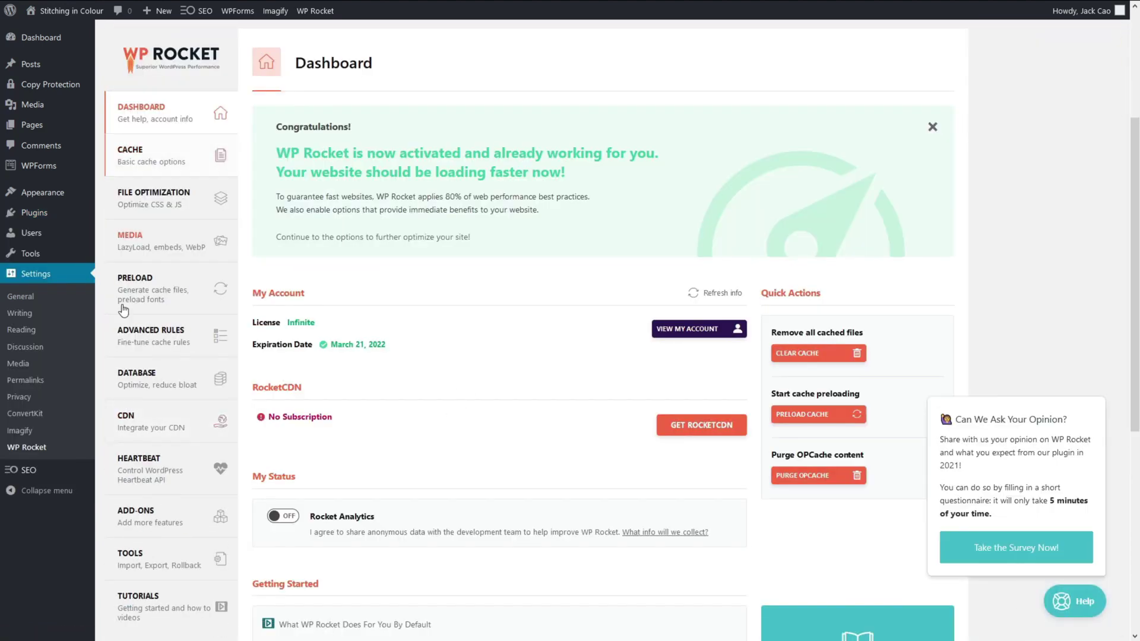
Re-analyze stitchingincolour.com in PageSpeed Insights now that WP Rocket is active.
{"action": "left_click", "coordinate": [720, 11]}
{"action": "scroll", "coordinate": [901, 182], "scroll_direction": "up", "scroll_amount": 4}
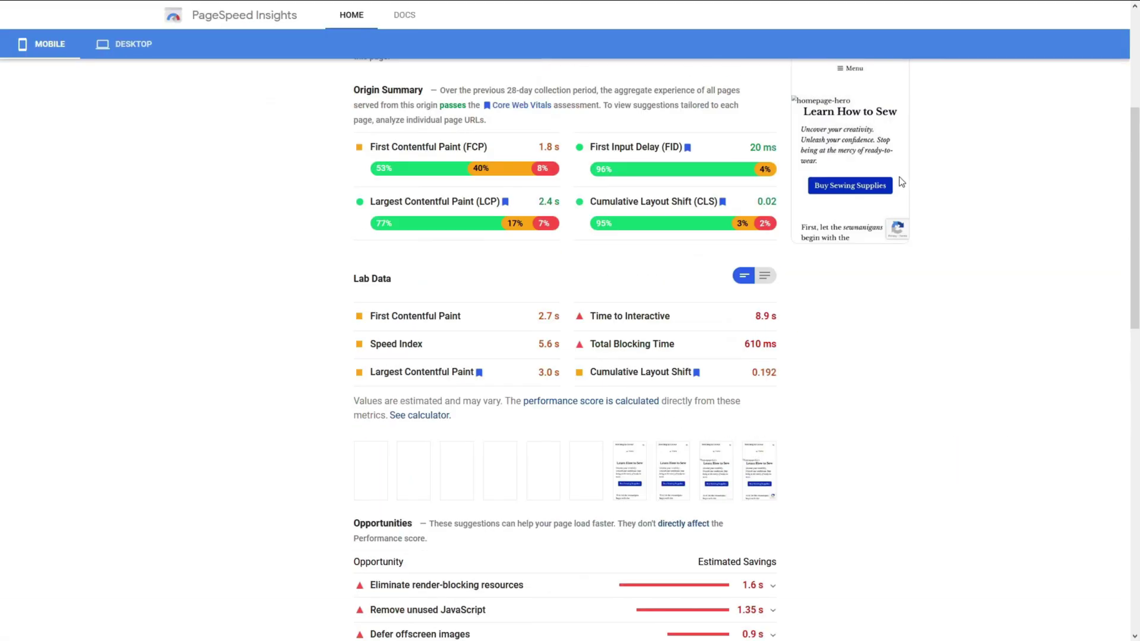
{"action": "scroll", "coordinate": [899, 180], "scroll_direction": "up", "scroll_amount": 3}
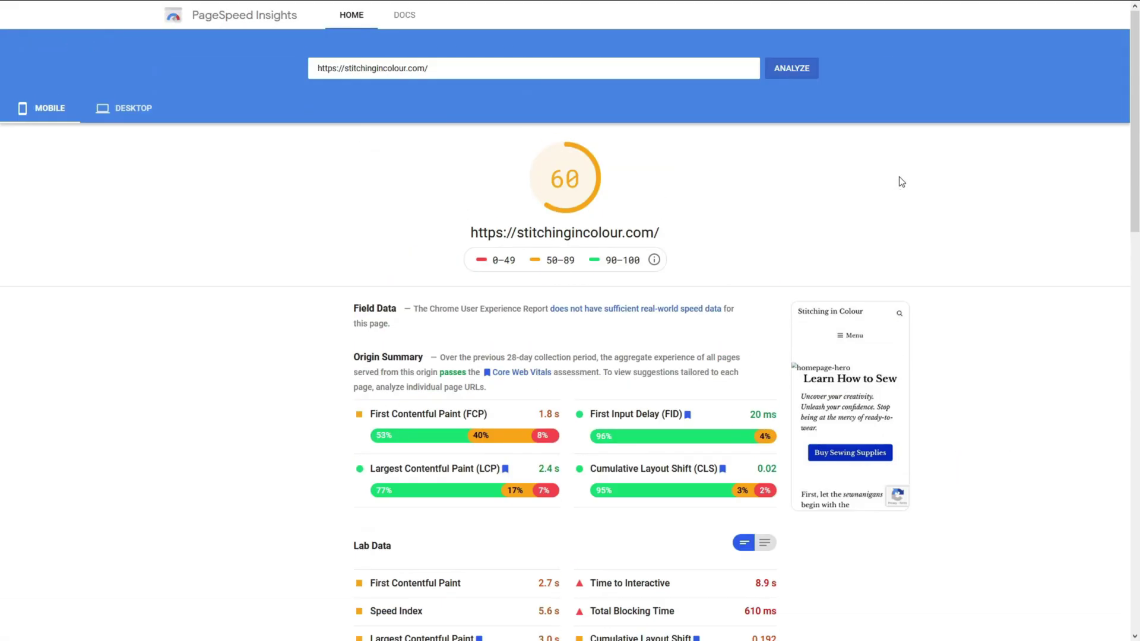
{"action": "left_click", "coordinate": [800, 76]}
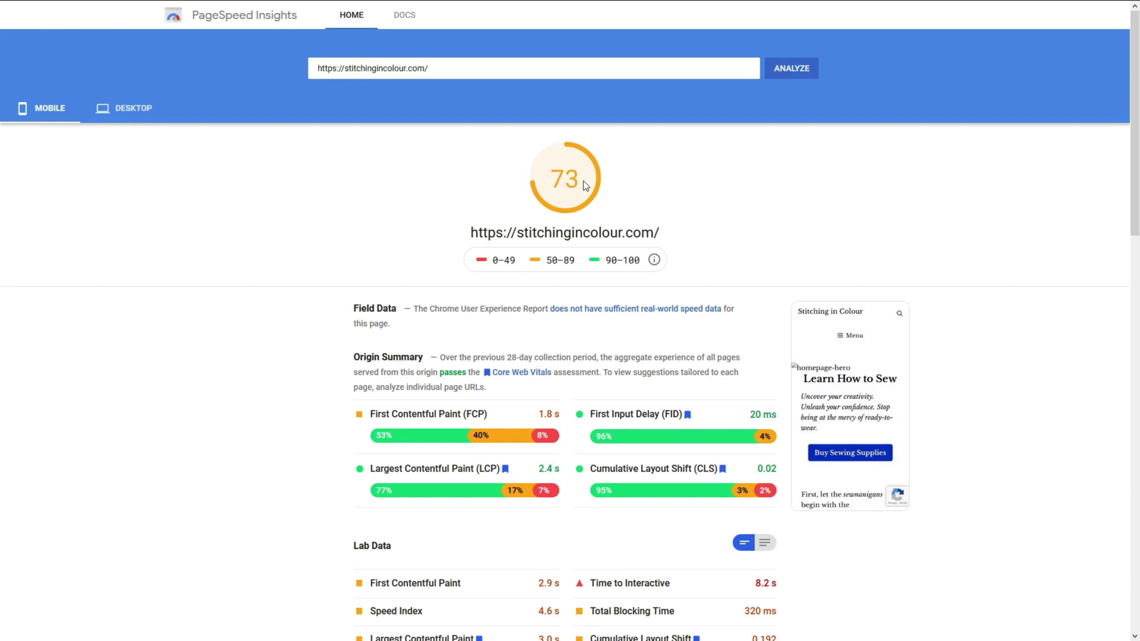
In WP Rocket File Optimization, enable Minify CSS, Combine CSS and Optimize CSS delivery.
{"action": "left_click", "coordinate": [33, 10]}
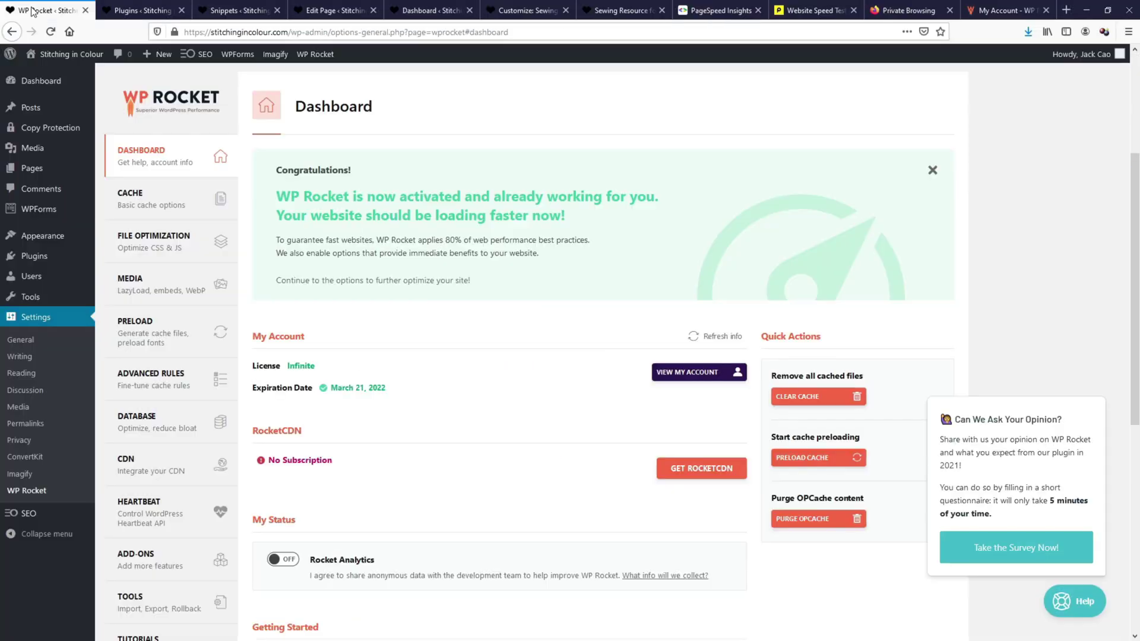
{"action": "key", "text": "F11"}
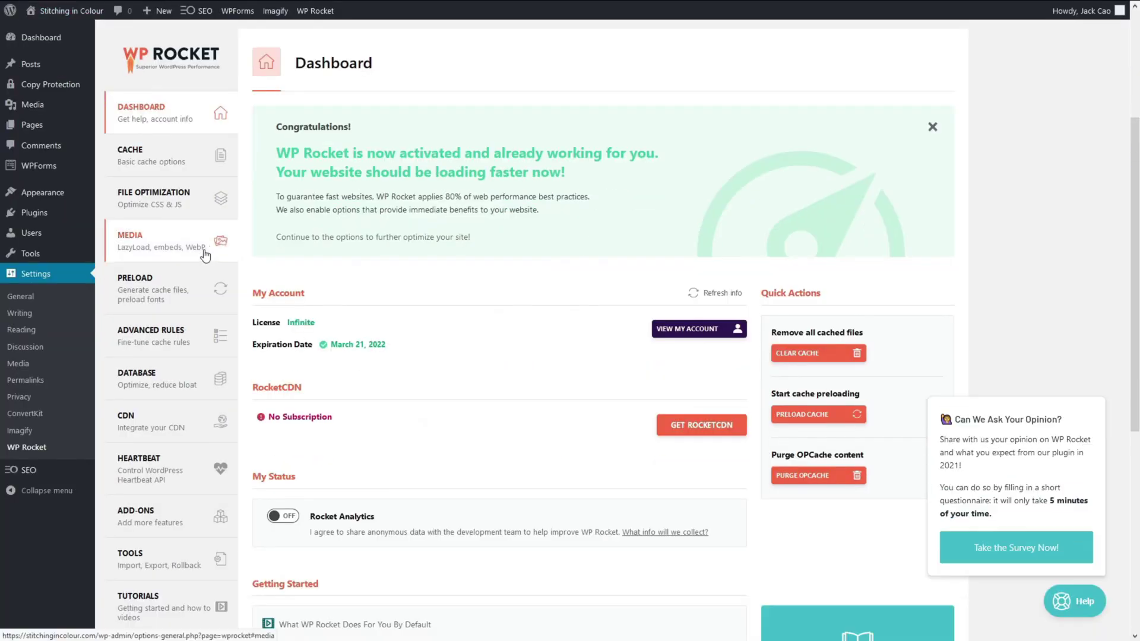
{"action": "left_click", "coordinate": [182, 158]}
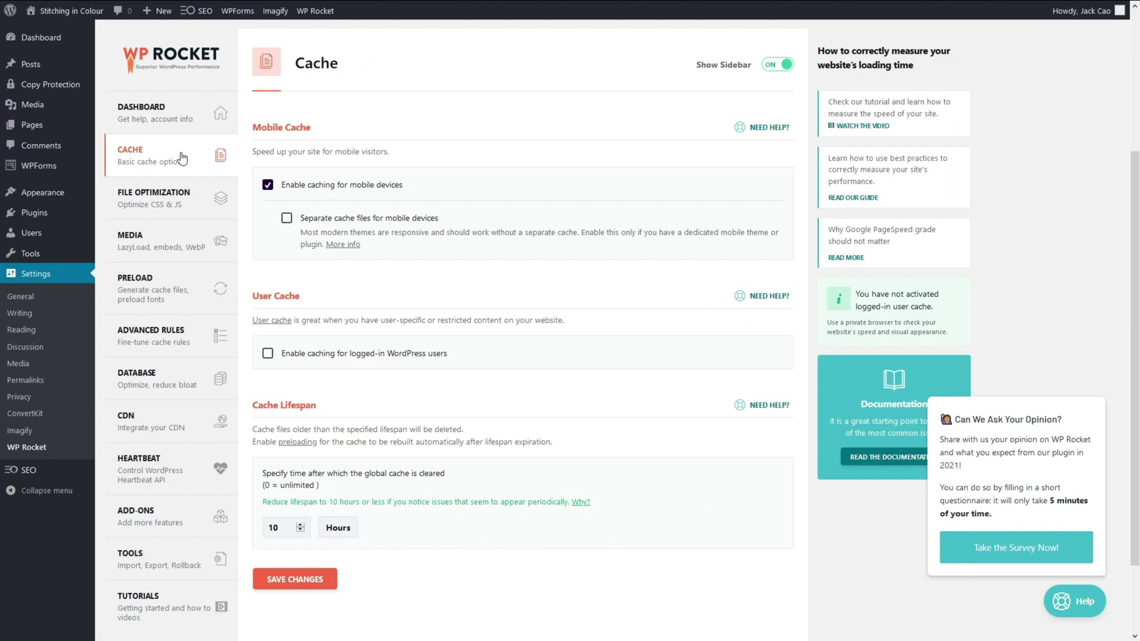
{"action": "left_click", "coordinate": [171, 201]}
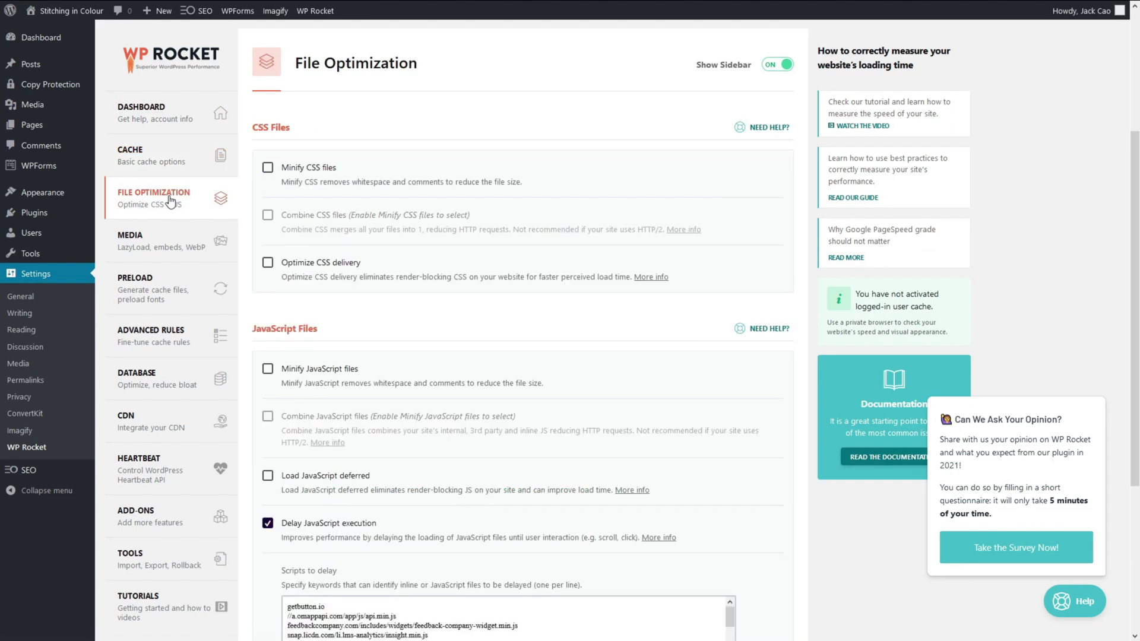
{"action": "left_click", "coordinate": [268, 167]}
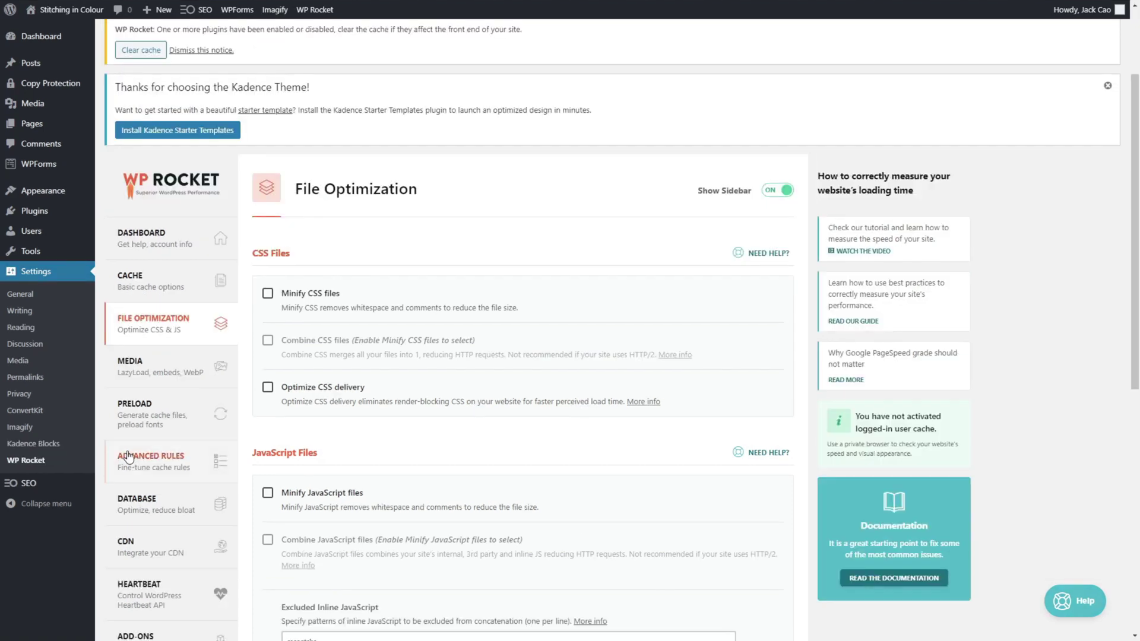
{"action": "left_click", "coordinate": [267, 293]}
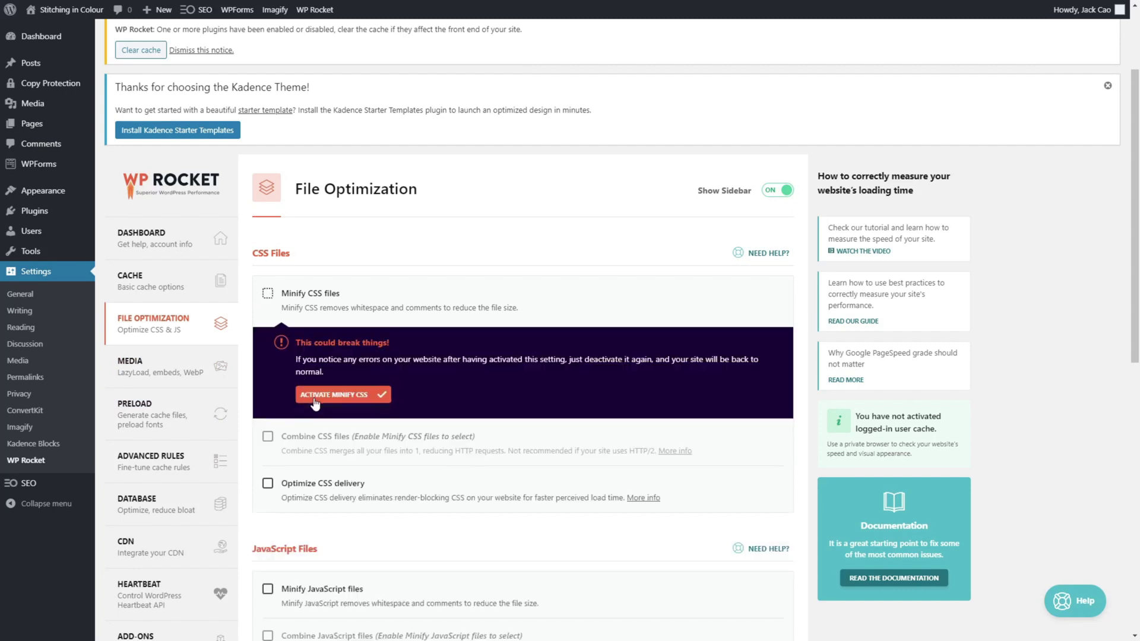
{"action": "left_click", "coordinate": [320, 394]}
{"action": "left_click", "coordinate": [268, 340]}
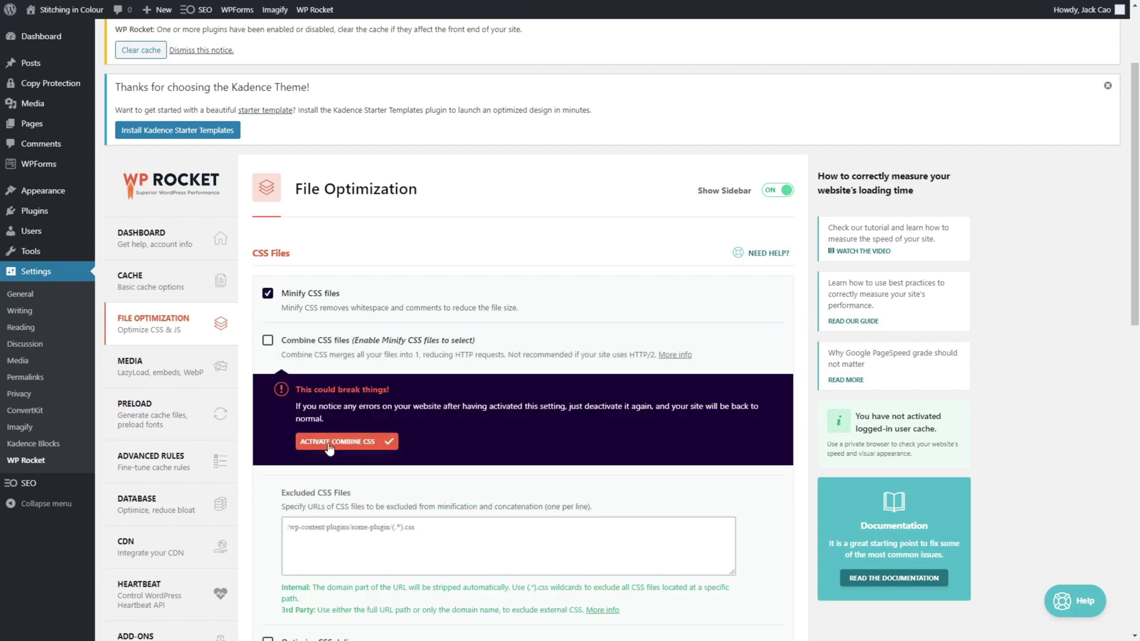
{"action": "left_click", "coordinate": [326, 444]}
{"action": "scroll", "coordinate": [332, 440], "scroll_direction": "down", "scroll_amount": 1}
{"action": "scroll", "coordinate": [331, 440], "scroll_direction": "down", "scroll_amount": 1}
{"action": "left_click", "coordinate": [267, 431]}
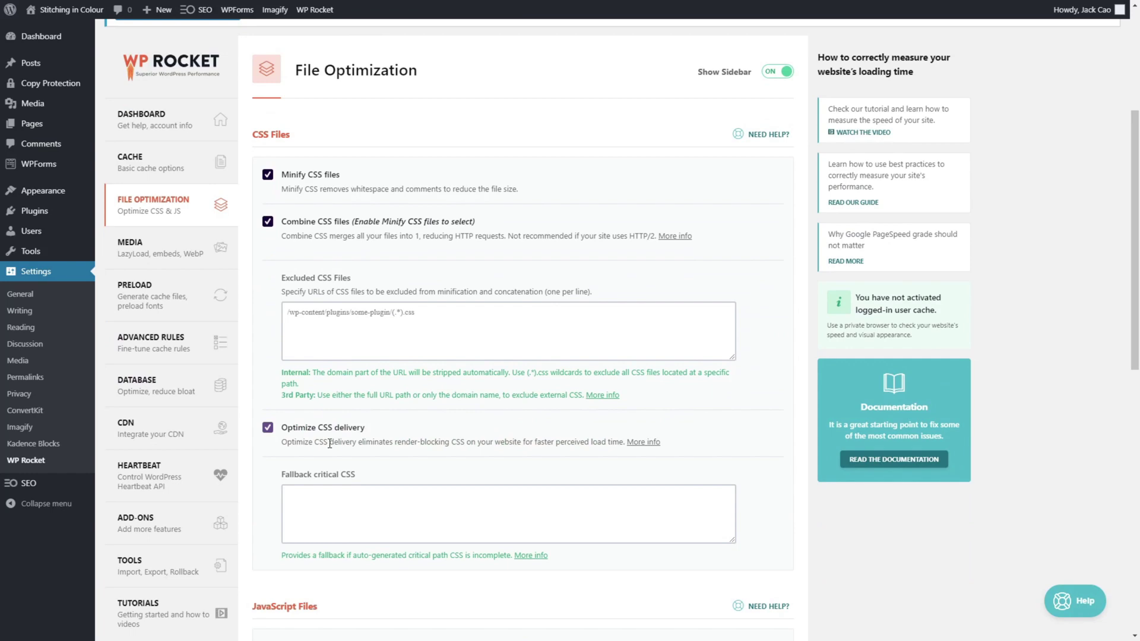
Enable Minify JavaScript, Combine JavaScript and Load JavaScript deferred, then save the changes.
{"action": "scroll", "coordinate": [330, 445], "scroll_direction": "down", "scroll_amount": 3}
{"action": "scroll", "coordinate": [332, 452], "scroll_direction": "down", "scroll_amount": 3}
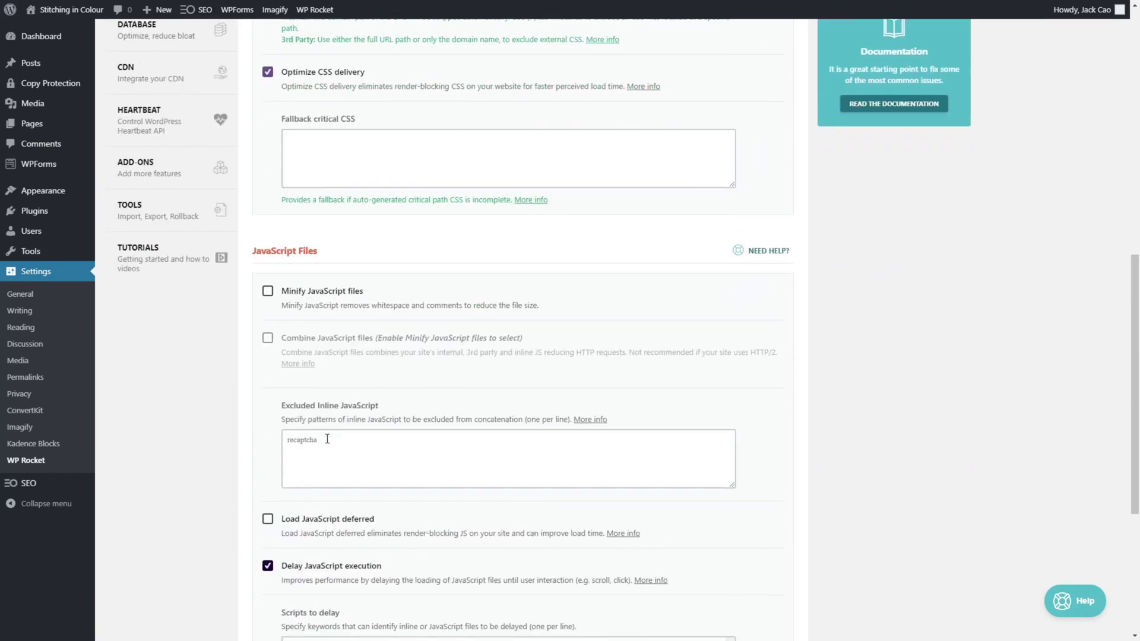
{"action": "left_click", "coordinate": [268, 290]}
{"action": "left_click", "coordinate": [325, 389]}
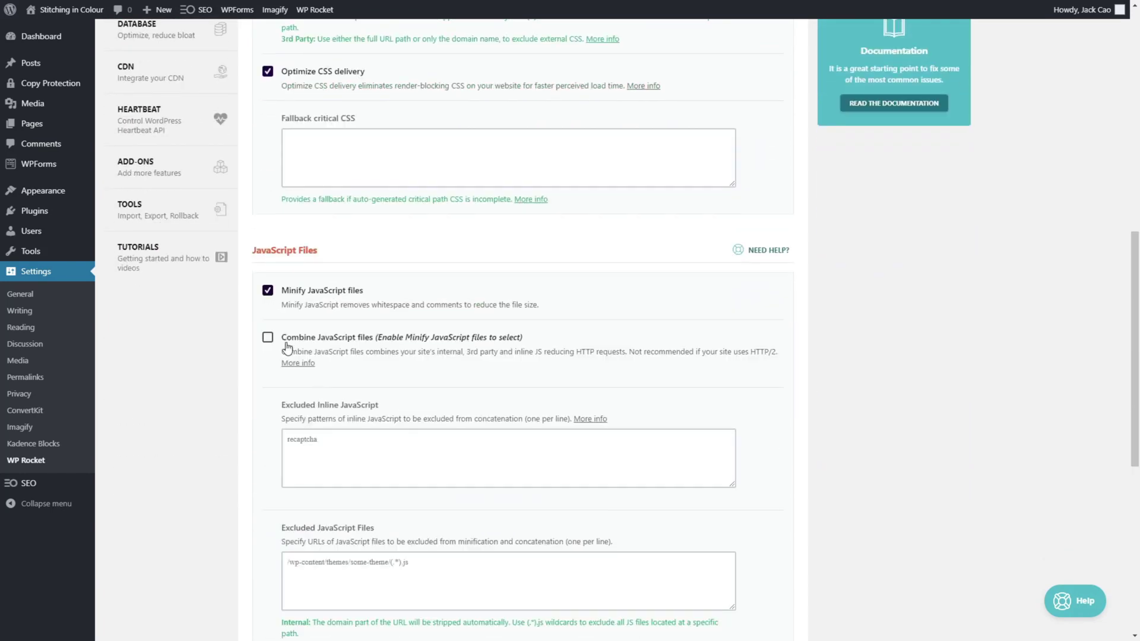
{"action": "left_click", "coordinate": [268, 338]}
{"action": "left_click", "coordinate": [330, 451]}
{"action": "scroll", "coordinate": [331, 446], "scroll_direction": "down", "scroll_amount": 3}
{"action": "scroll", "coordinate": [330, 446], "scroll_direction": "down", "scroll_amount": 2}
{"action": "left_click", "coordinate": [268, 387]}
{"action": "scroll", "coordinate": [270, 389], "scroll_direction": "down", "scroll_amount": 5}
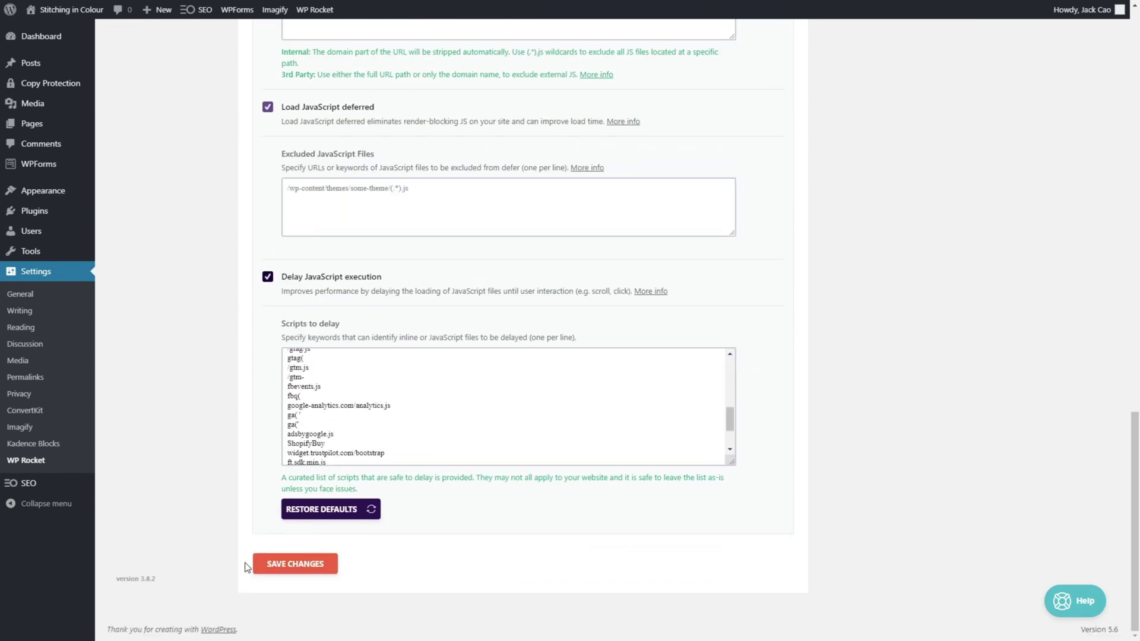
{"action": "left_click", "coordinate": [296, 563]}
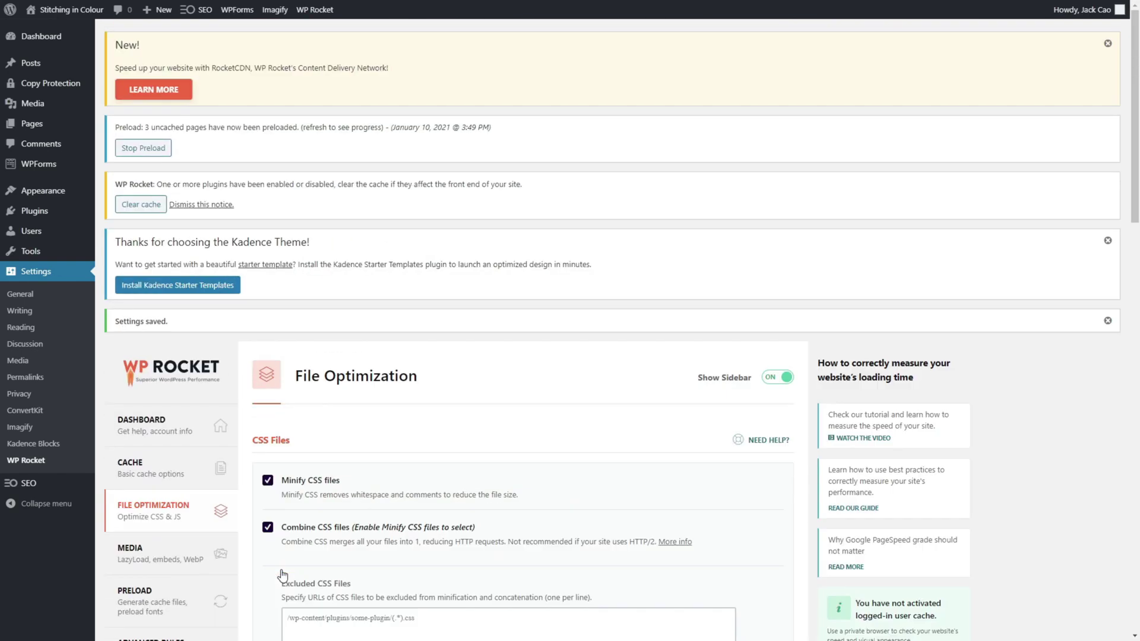
Clear the WP Rocket cache from the dashboard's Quick Actions.
{"action": "scroll", "coordinate": [281, 543], "scroll_direction": "down", "scroll_amount": 2}
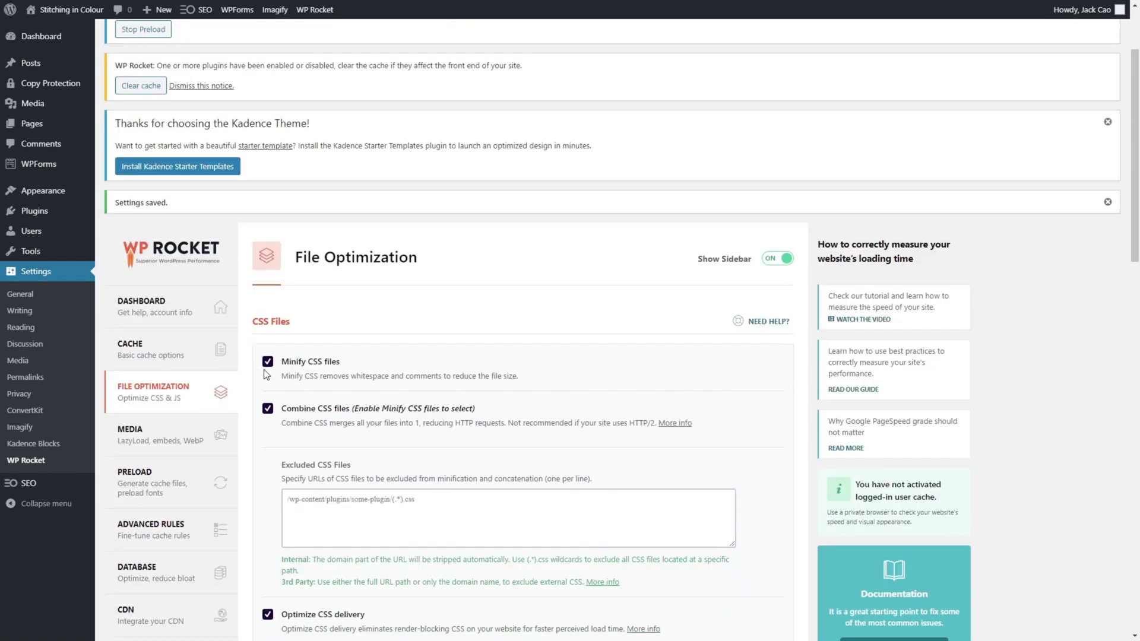
{"action": "left_click", "coordinate": [159, 313]}
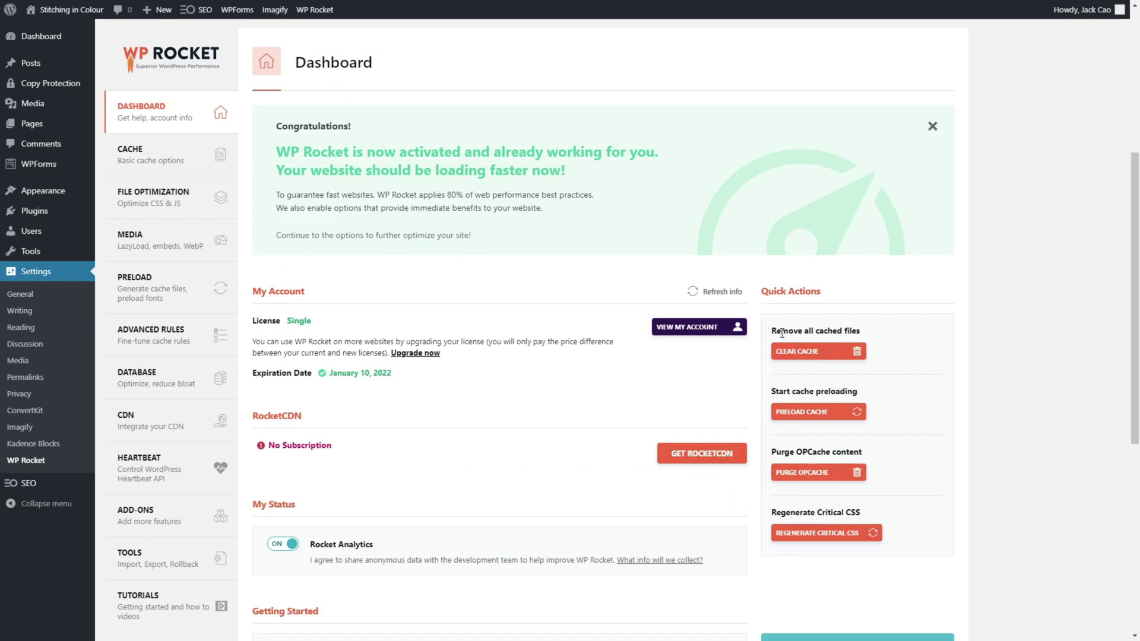
{"action": "left_click", "coordinate": [821, 351]}
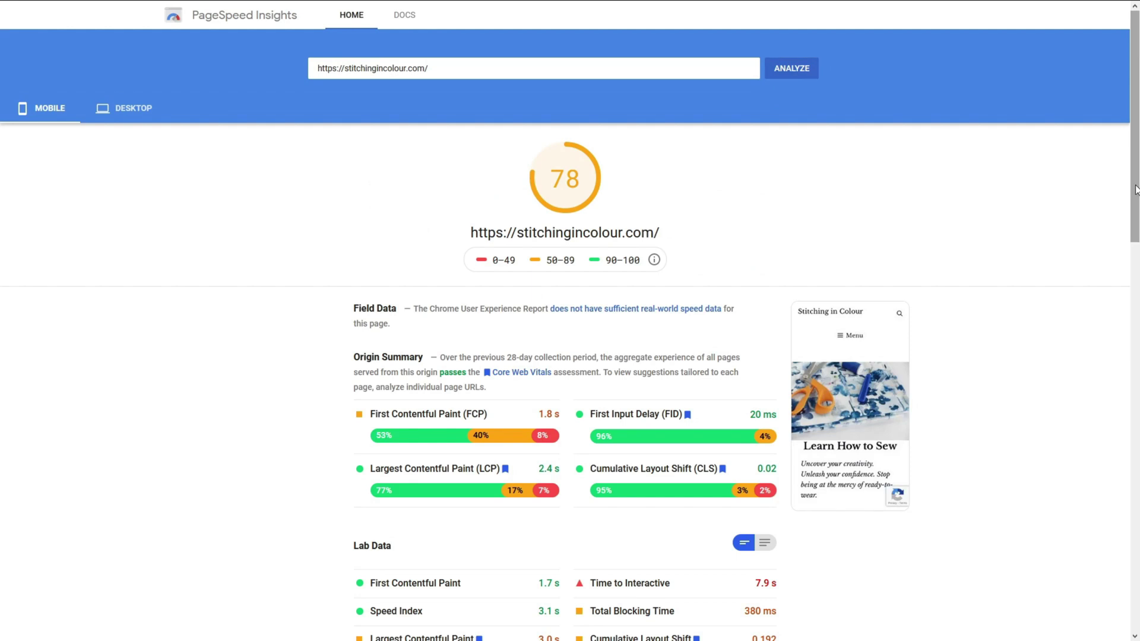
Expand the Defer offscreen images, Remove unused JavaScript and Properly size images opportunities.
{"action": "left_click_drag", "start_coordinate": [1136, 188], "coordinate": [1136, 396]}
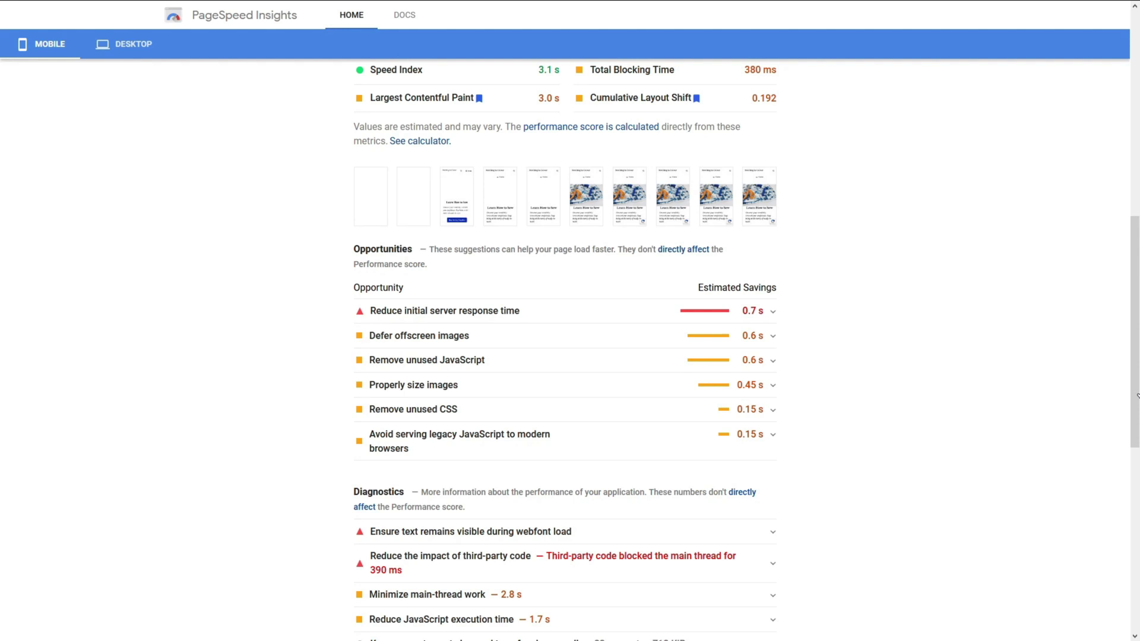
{"action": "left_click", "coordinate": [674, 337]}
{"action": "scroll", "coordinate": [674, 338], "scroll_direction": "down", "scroll_amount": 2}
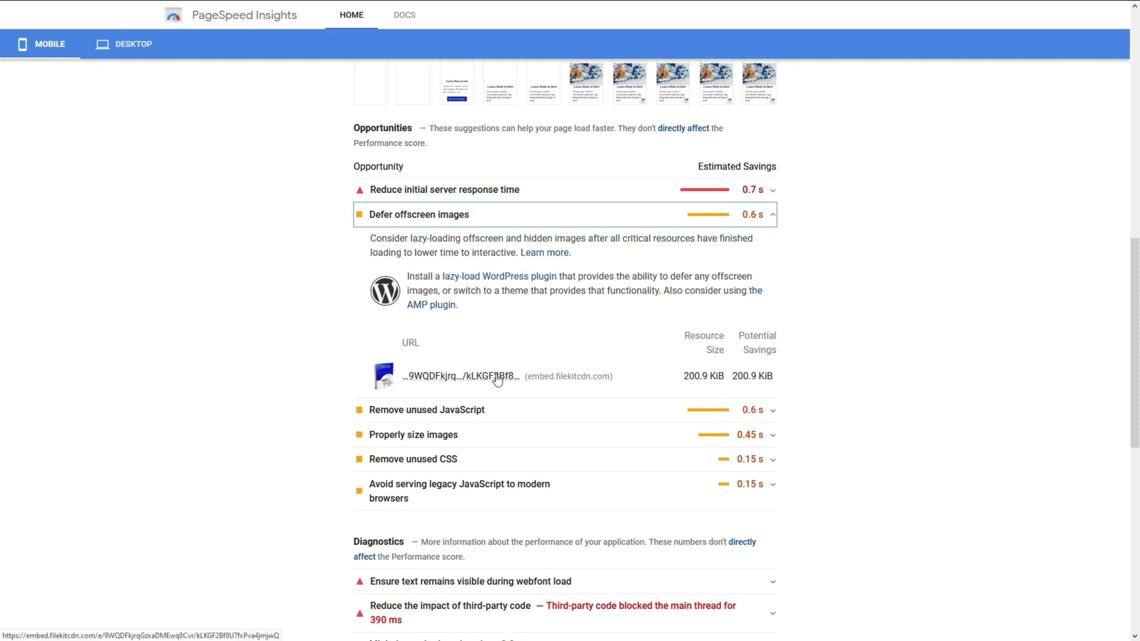
{"action": "scroll", "coordinate": [487, 368], "scroll_direction": "down", "scroll_amount": 1}
{"action": "left_click", "coordinate": [478, 354]}
{"action": "scroll", "coordinate": [475, 350], "scroll_direction": "down", "scroll_amount": 2}
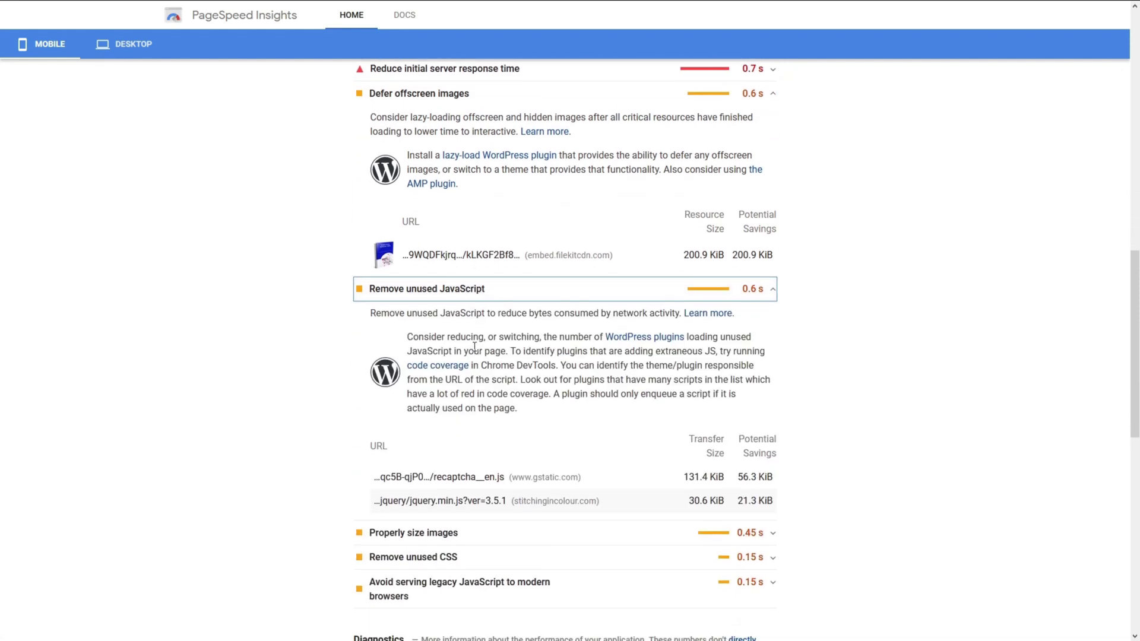
{"action": "left_click", "coordinate": [484, 472]}
{"action": "scroll", "coordinate": [484, 415], "scroll_direction": "down", "scroll_amount": 5}
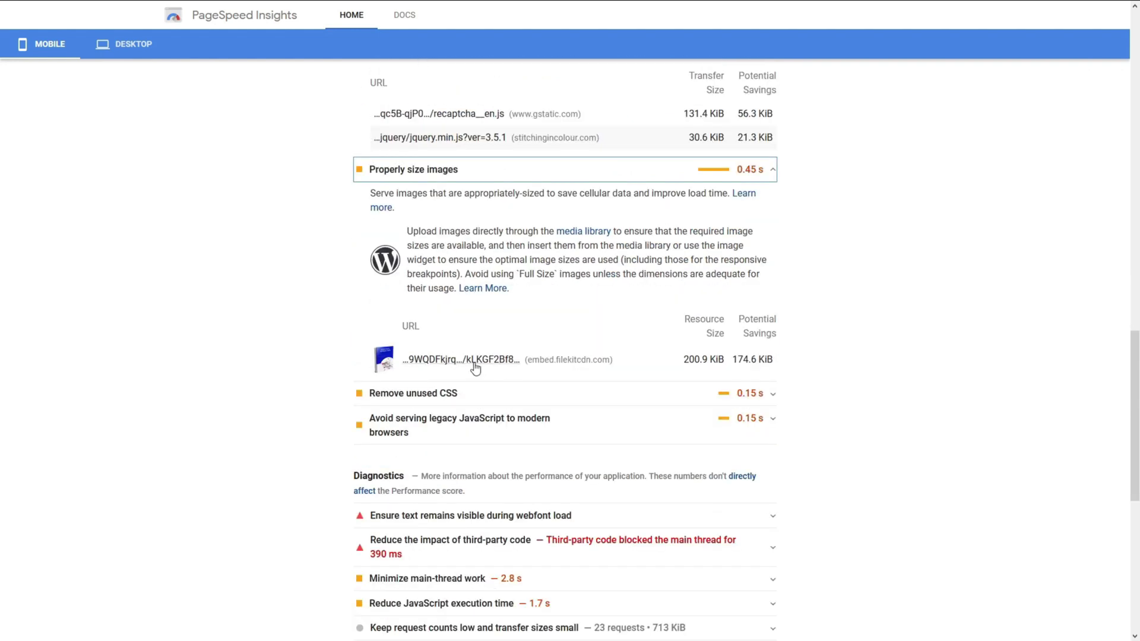
{"action": "scroll", "coordinate": [875, 377], "scroll_direction": "up", "scroll_amount": 20}
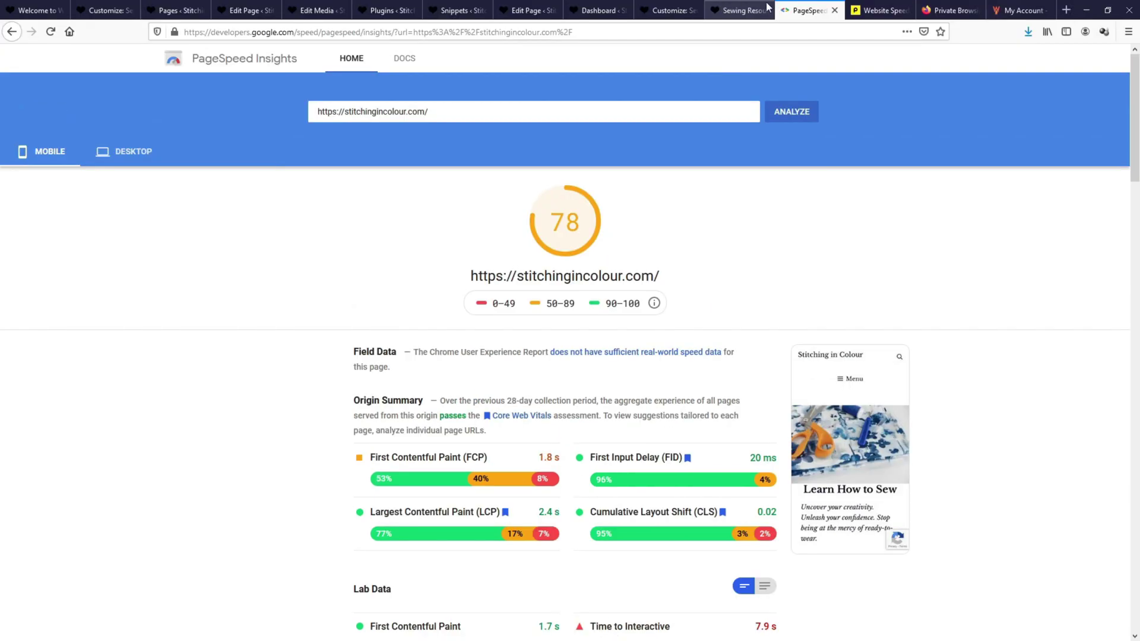
{"action": "left_click", "coordinate": [772, 7]}
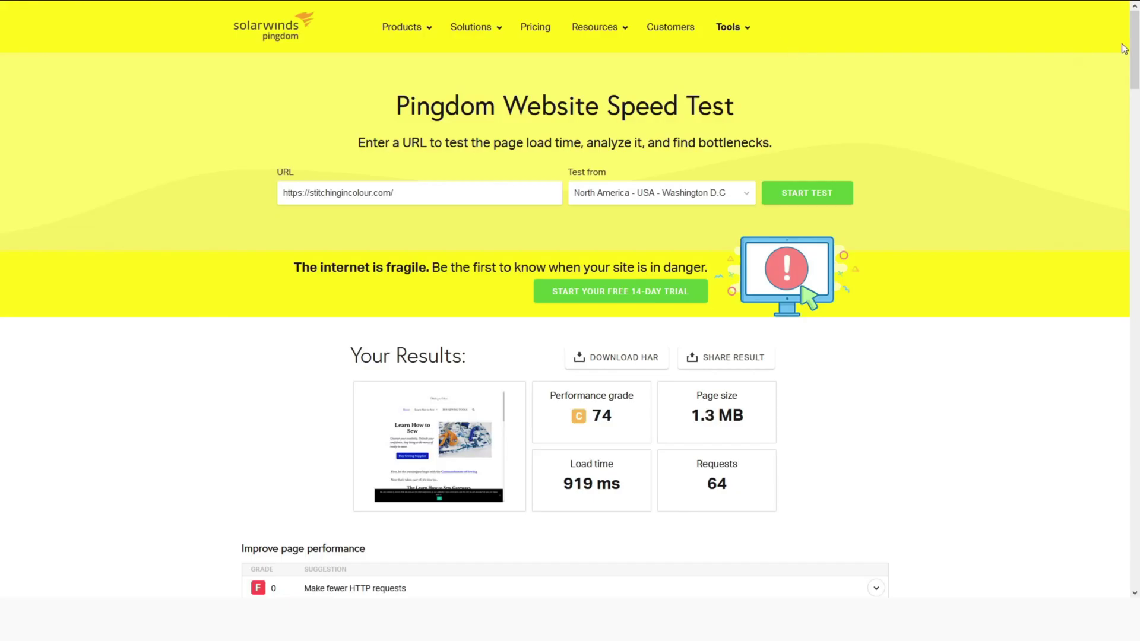
Re-run the Pingdom speed test and view the earlier grade 74 and new grade 85 results.
{"action": "left_click_drag", "start_coordinate": [1135, 52], "coordinate": [1122, 87]}
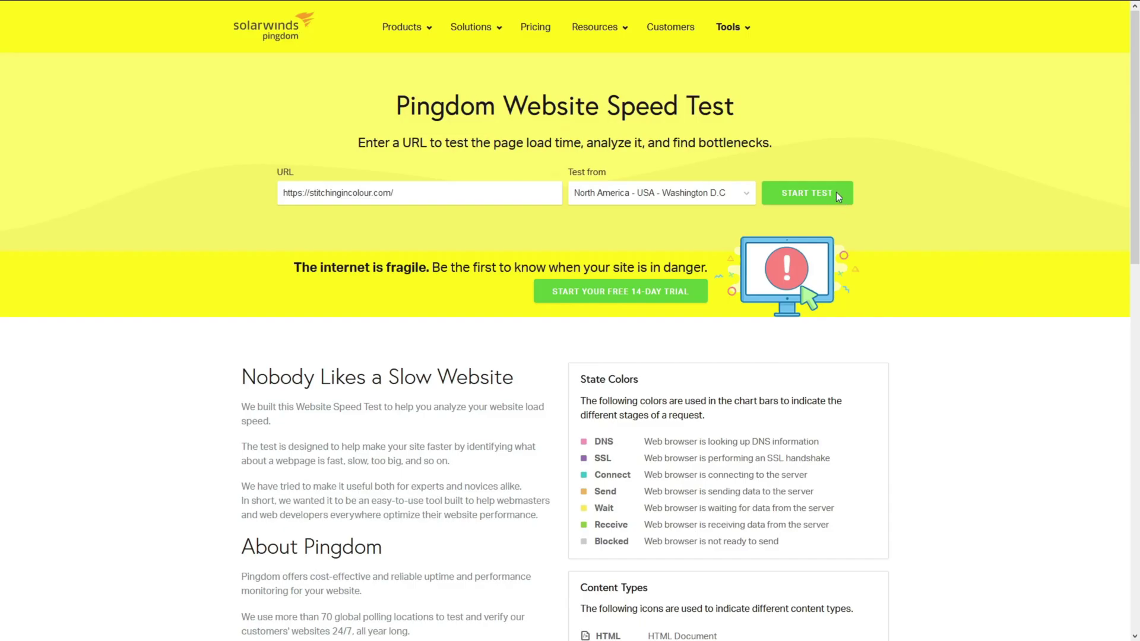
{"action": "left_click", "coordinate": [837, 196]}
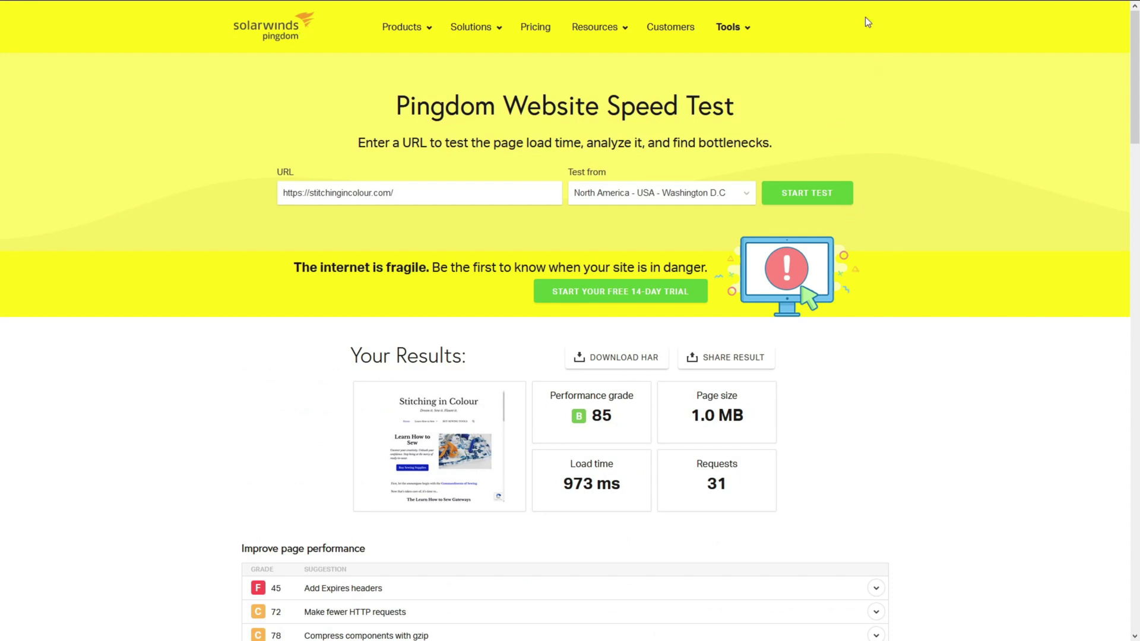
{"action": "mouse_move", "coordinate": [873, 6]}
{"action": "left_click", "coordinate": [931, 12]}
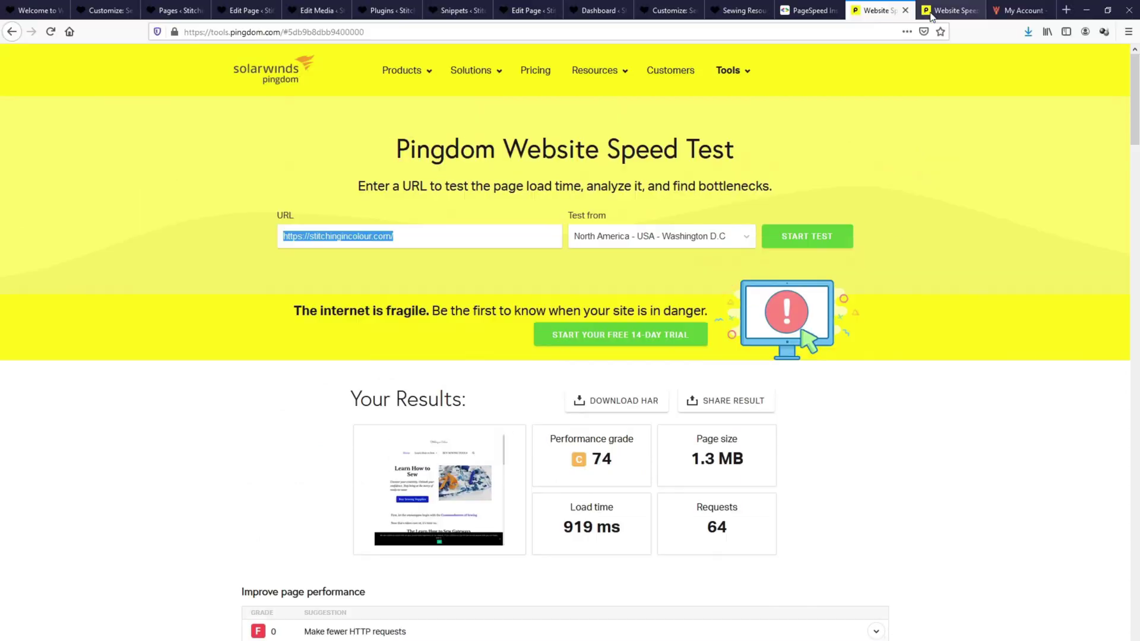
{"action": "left_click", "coordinate": [949, 11]}
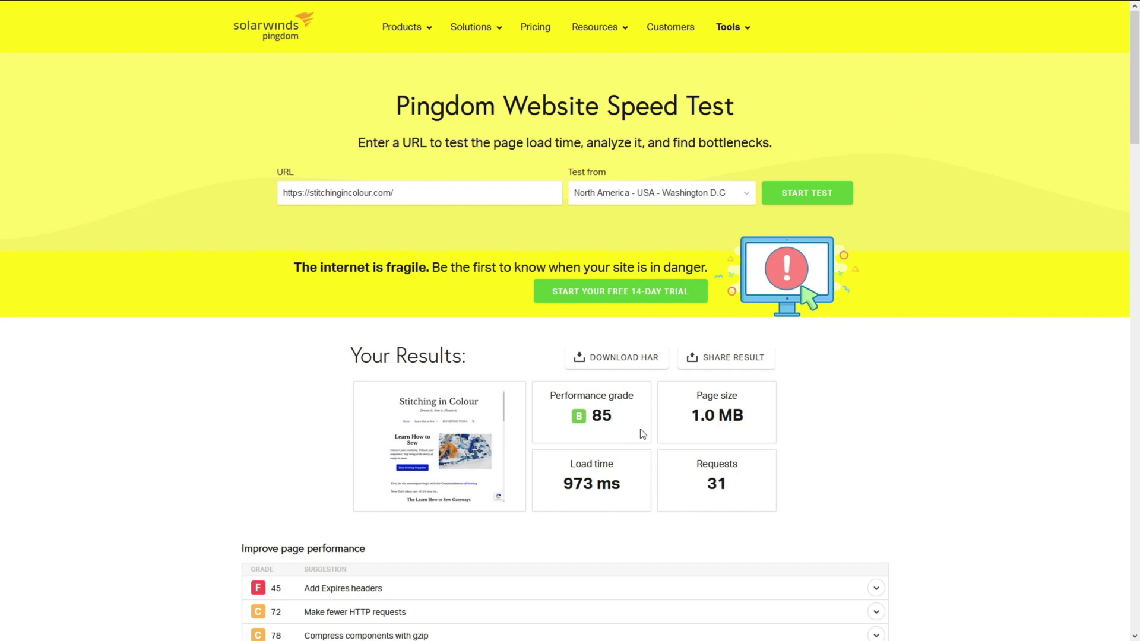
Compare grade 74 (64 requests) against grade 85 (31 requests), scrolling through the report.
{"action": "mouse_move", "coordinate": [873, 6]}
{"action": "left_click", "coordinate": [931, 12]}
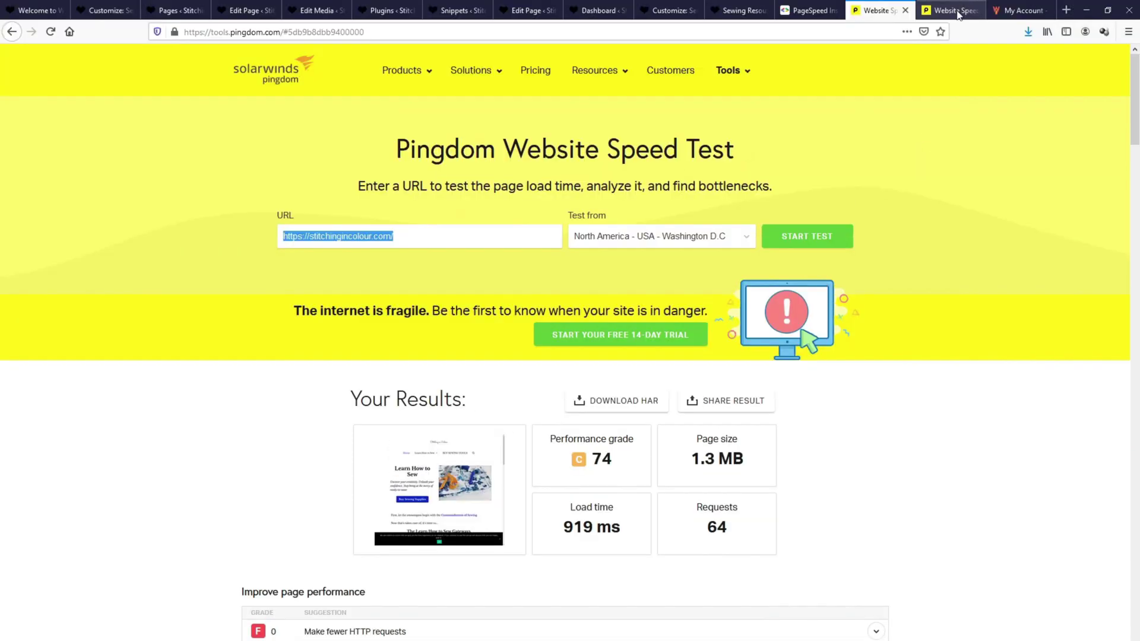
{"action": "left_click", "coordinate": [956, 12]}
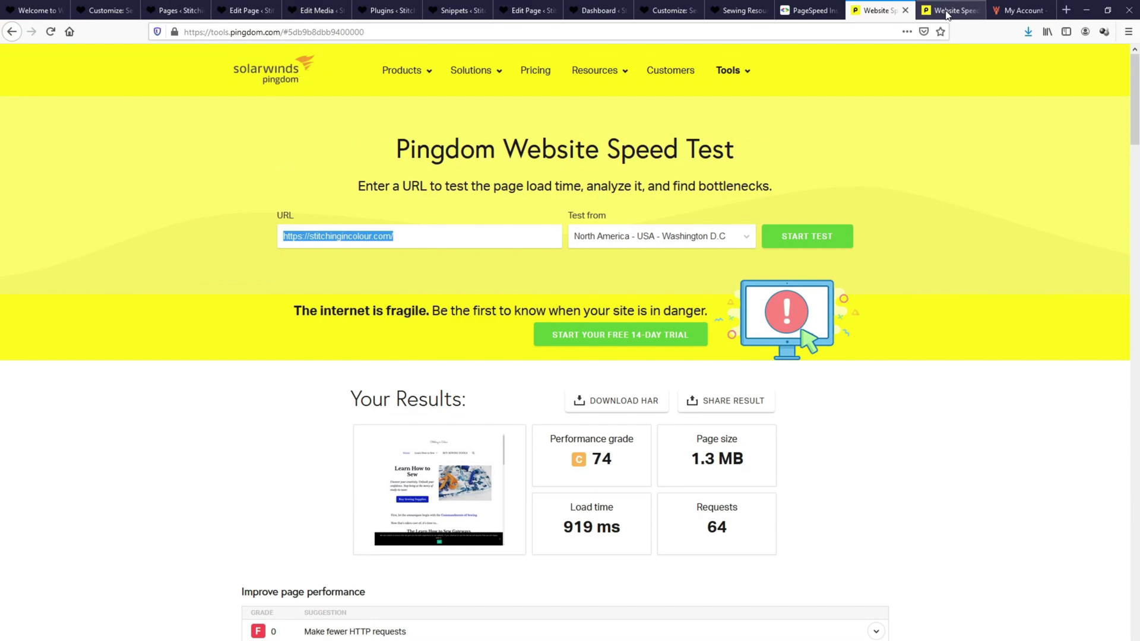
{"action": "left_click", "coordinate": [956, 12]}
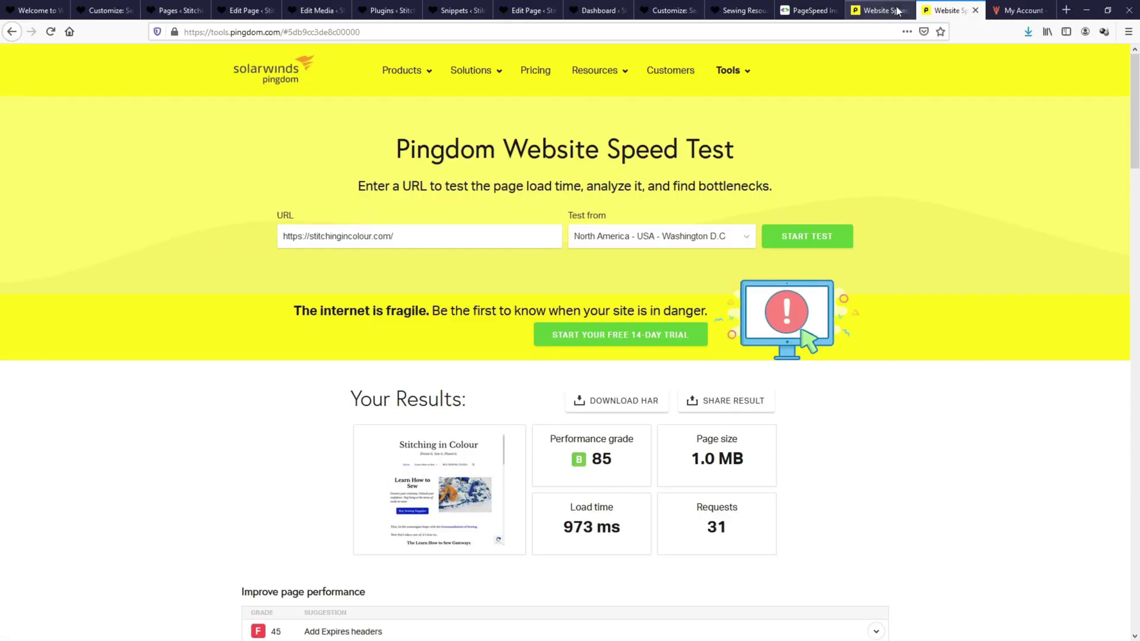
{"action": "left_click", "coordinate": [915, 12]}
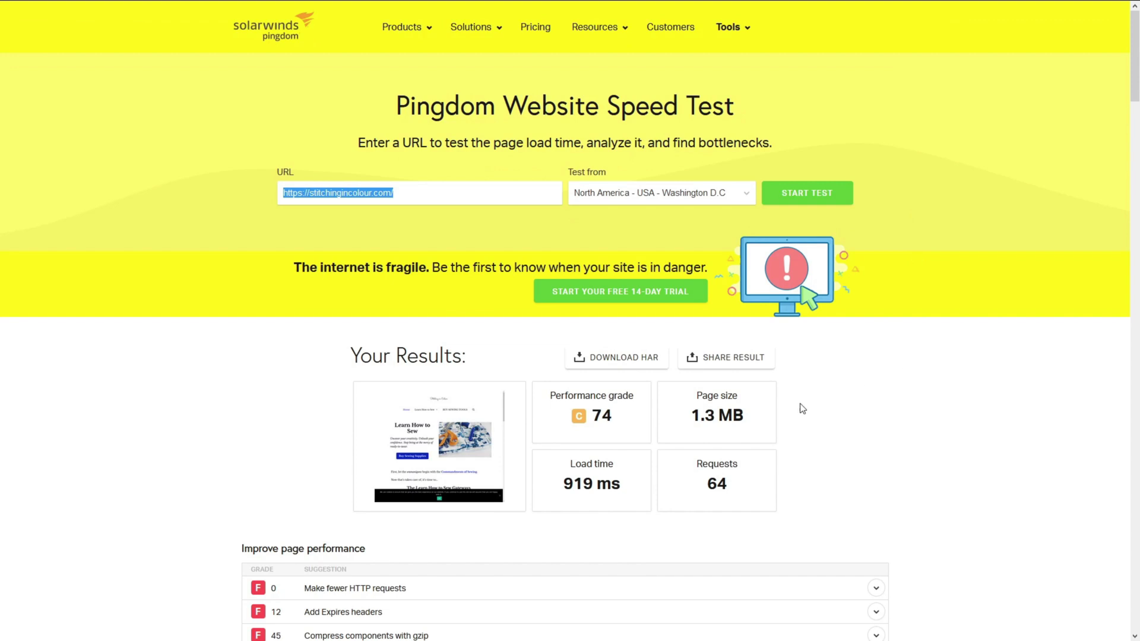
{"action": "key", "text": "ctrl+Tab"}
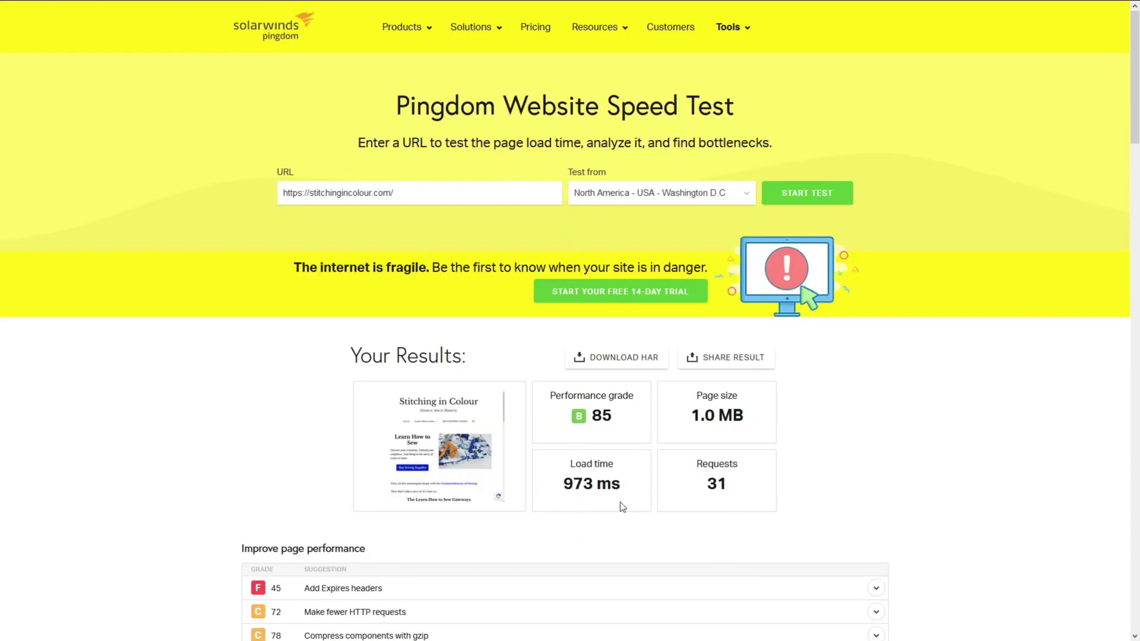
{"action": "scroll", "coordinate": [1120, 301], "scroll_direction": "down", "scroll_amount": 15}
{"action": "scroll", "coordinate": [1112, 318], "scroll_direction": "down", "scroll_amount": 1}
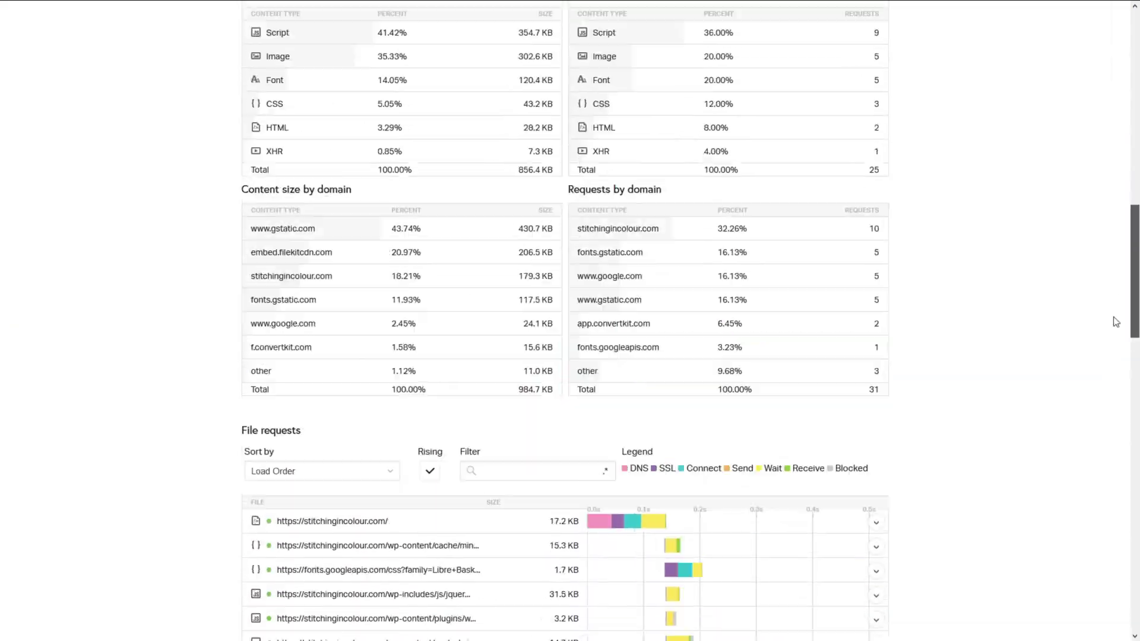
{"action": "scroll", "coordinate": [1112, 318], "scroll_direction": "up", "scroll_amount": 16}
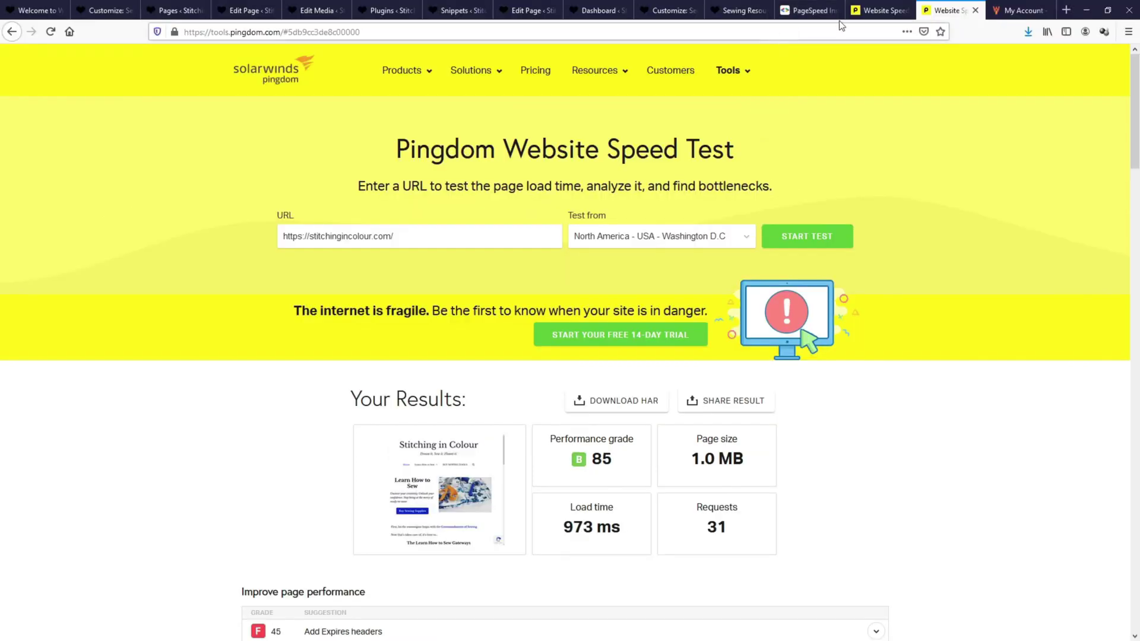
{"action": "left_click", "coordinate": [840, 9]}
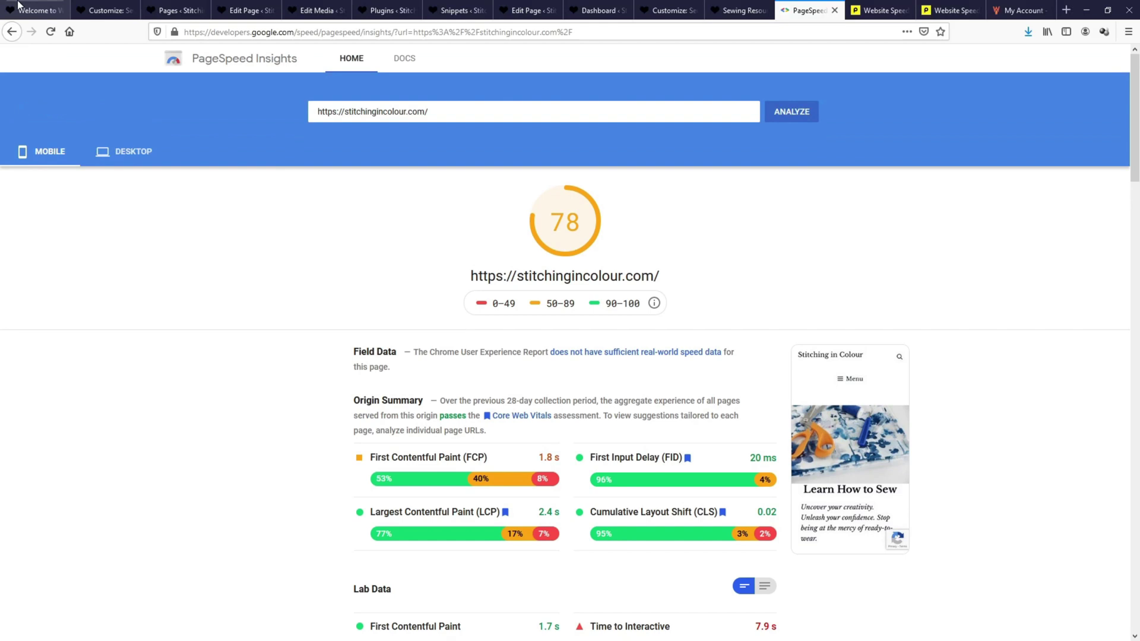
Deactivate the ConvertKit plugin in the WordPress plugins list.
{"action": "left_click", "coordinate": [279, 8]}
{"action": "left_click", "coordinate": [33, 257]}
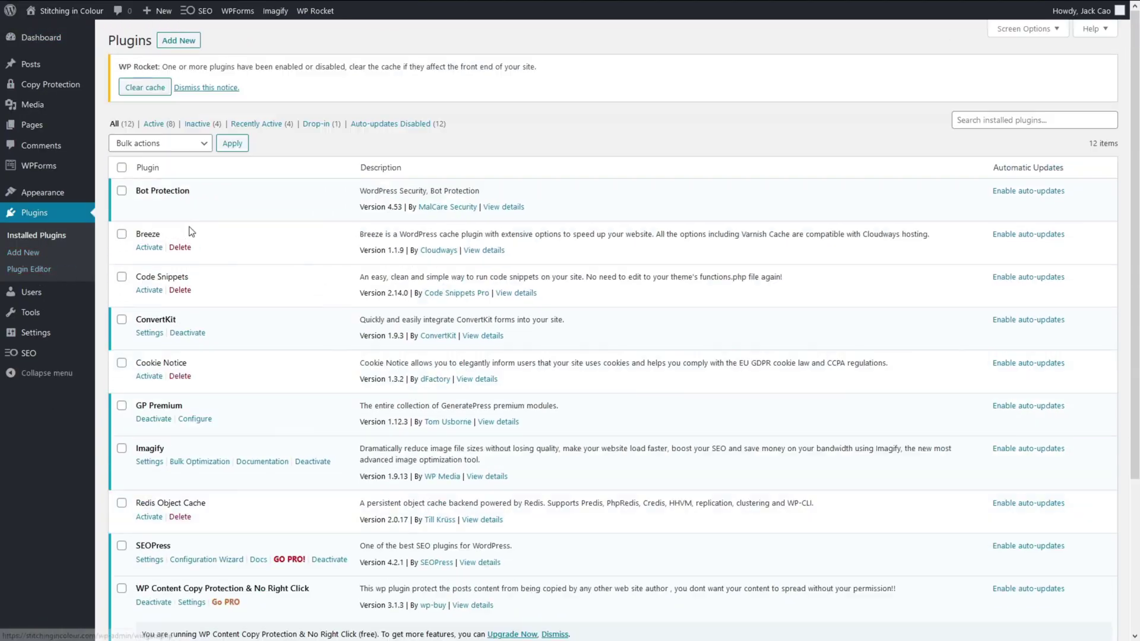
{"action": "scroll", "coordinate": [190, 257], "scroll_direction": "down", "scroll_amount": 1}
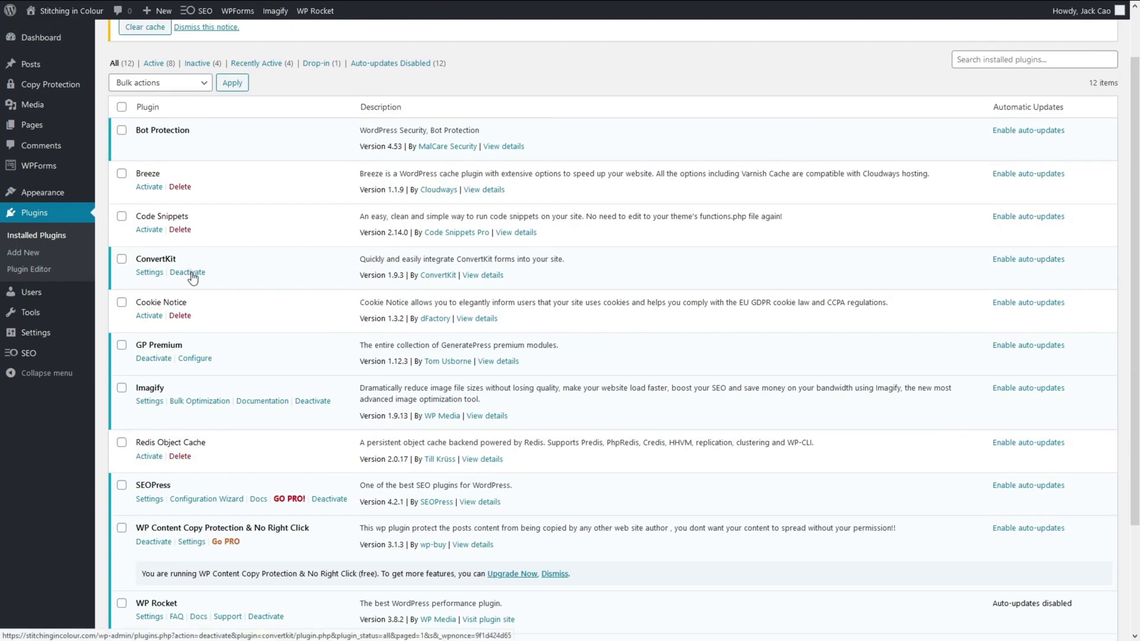
{"action": "left_click", "coordinate": [191, 273]}
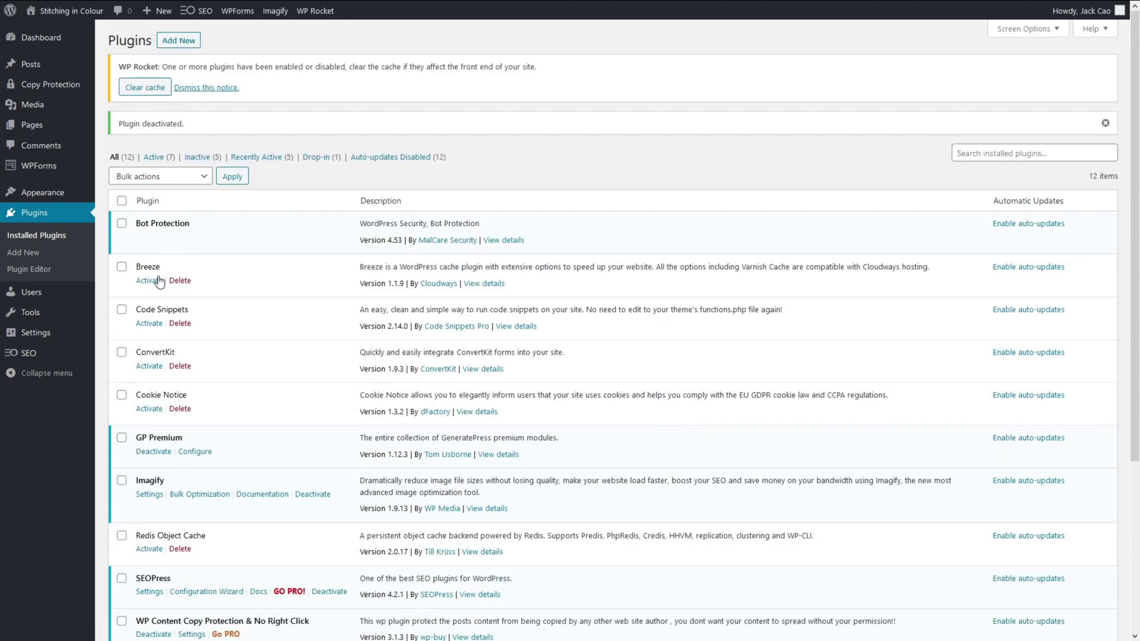
Clear the WP Rocket cache and rerun the PageSpeed Insights analysis of the site.
{"action": "mouse_move", "coordinate": [50, 334]}
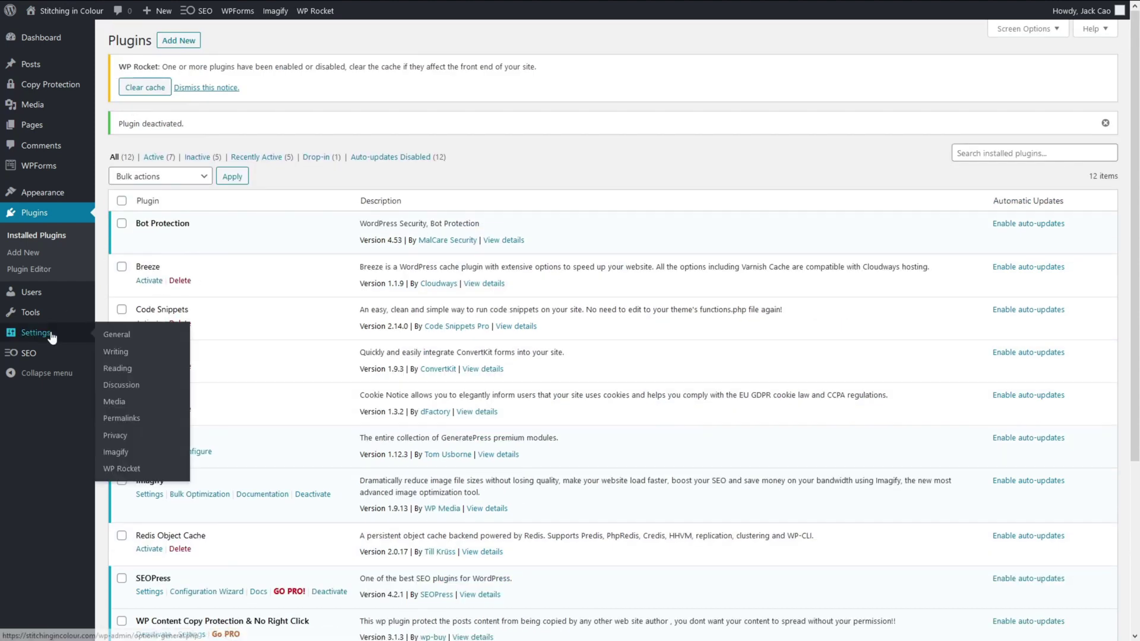
{"action": "left_click", "coordinate": [134, 469]}
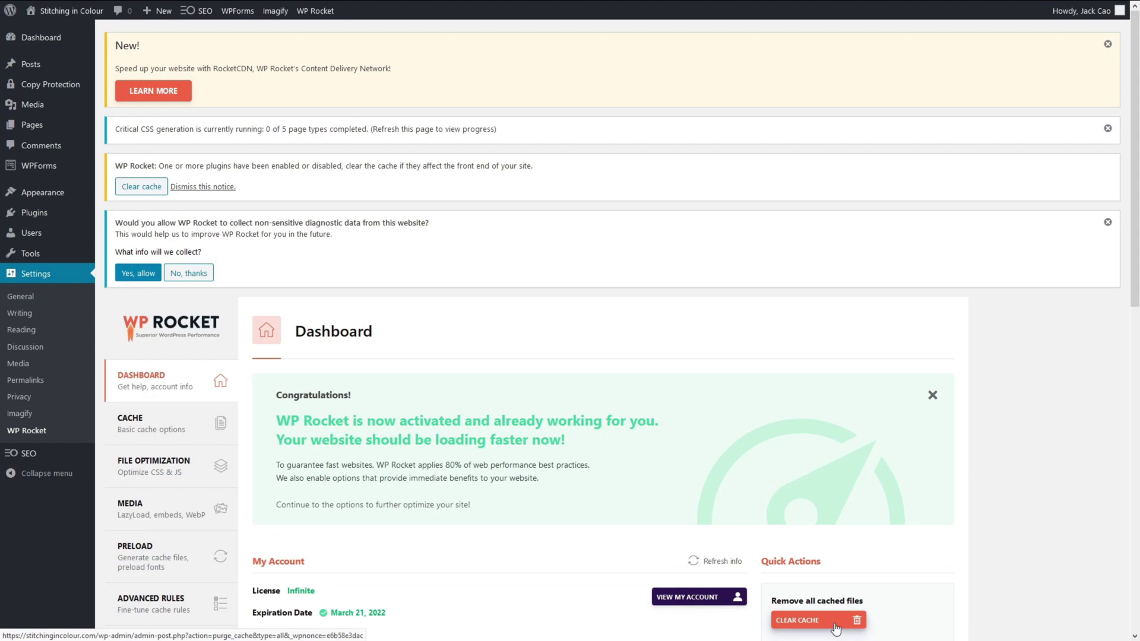
{"action": "left_click", "coordinate": [835, 620]}
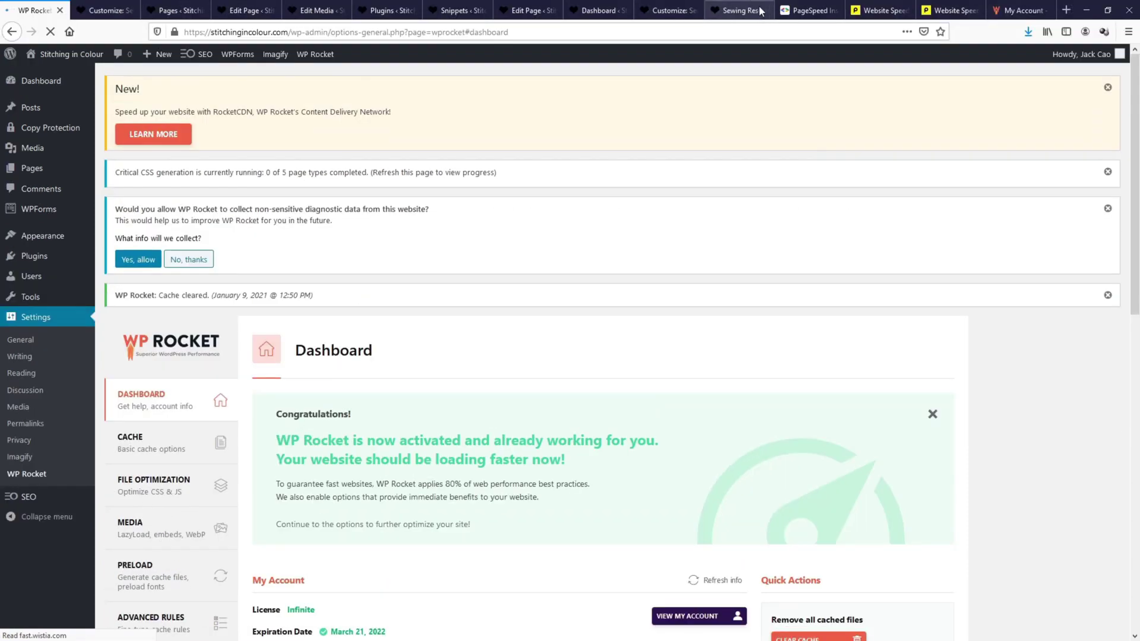
{"action": "left_click", "coordinate": [790, 9]}
{"action": "left_click", "coordinate": [791, 74]}
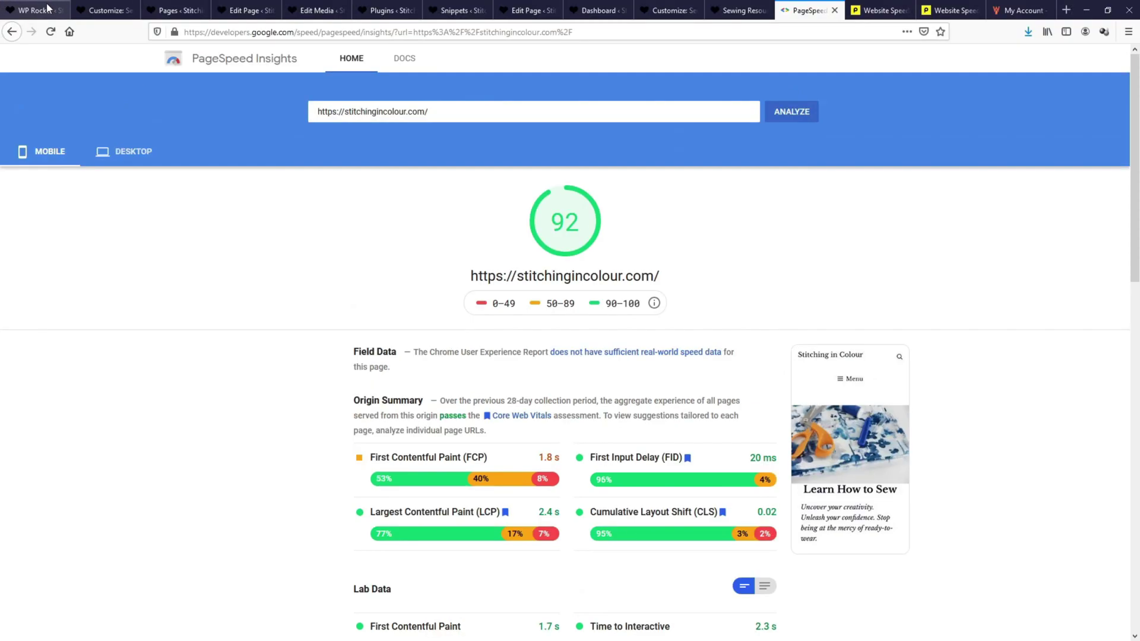
Go back to the WordPress admin and open the installed plugins list.
{"action": "left_click", "coordinate": [736, 9]}
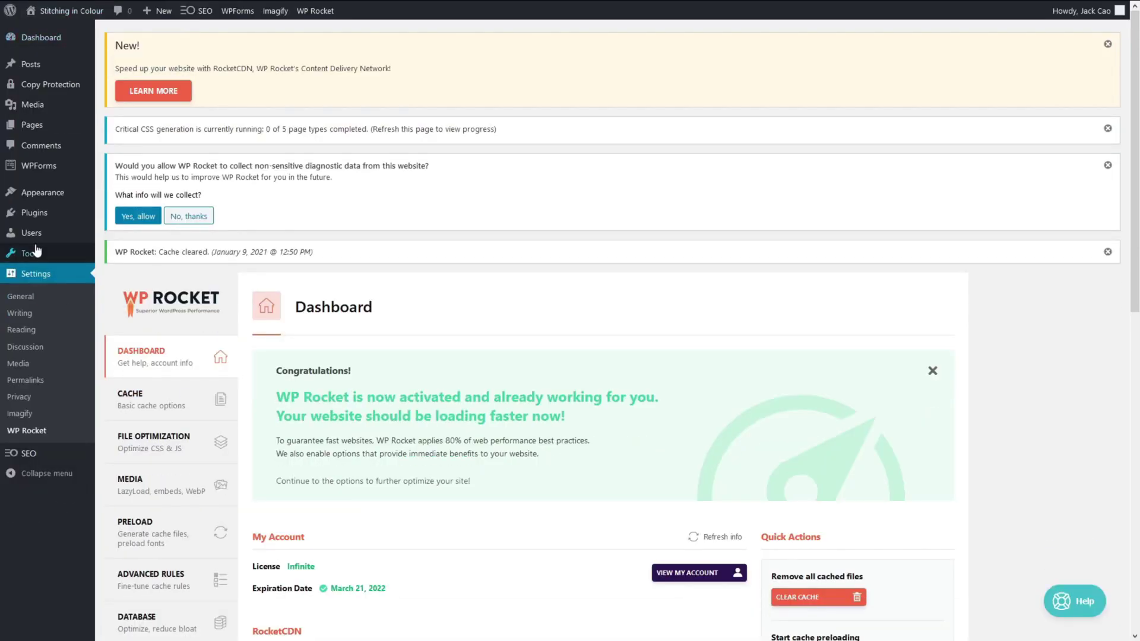
{"action": "left_click", "coordinate": [34, 213]}
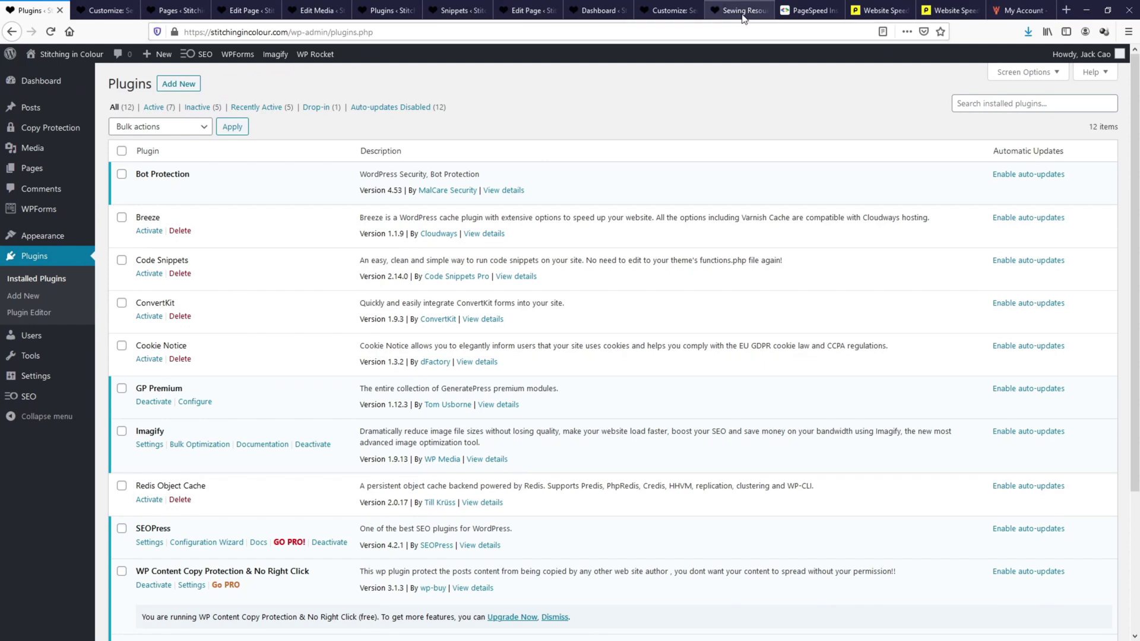
Reload the live Stitching in Colour front page and scroll down to check it after the speed changes.
{"action": "left_click", "coordinate": [739, 10]}
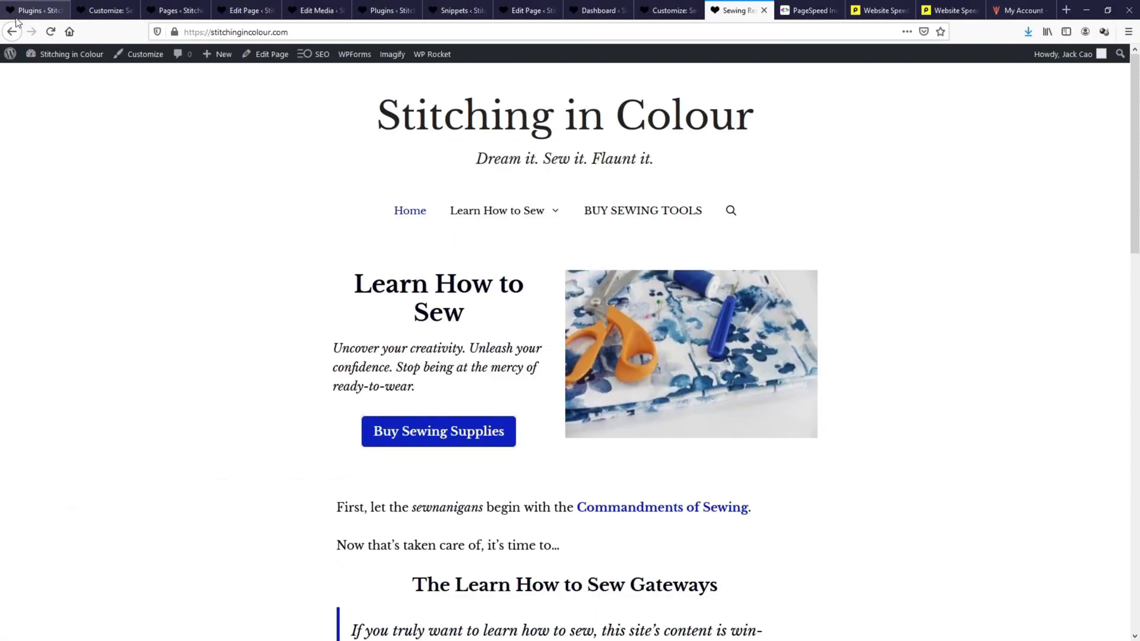
{"action": "left_click", "coordinate": [48, 28]}
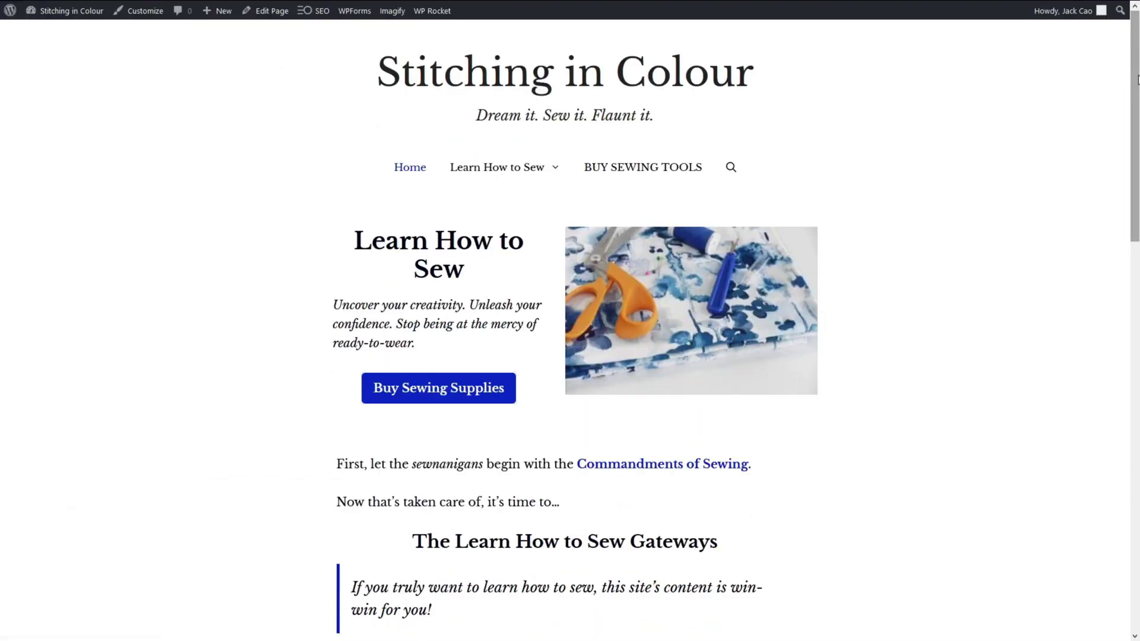
{"action": "scroll", "coordinate": [522, 551], "scroll_direction": "down", "scroll_amount": 15}
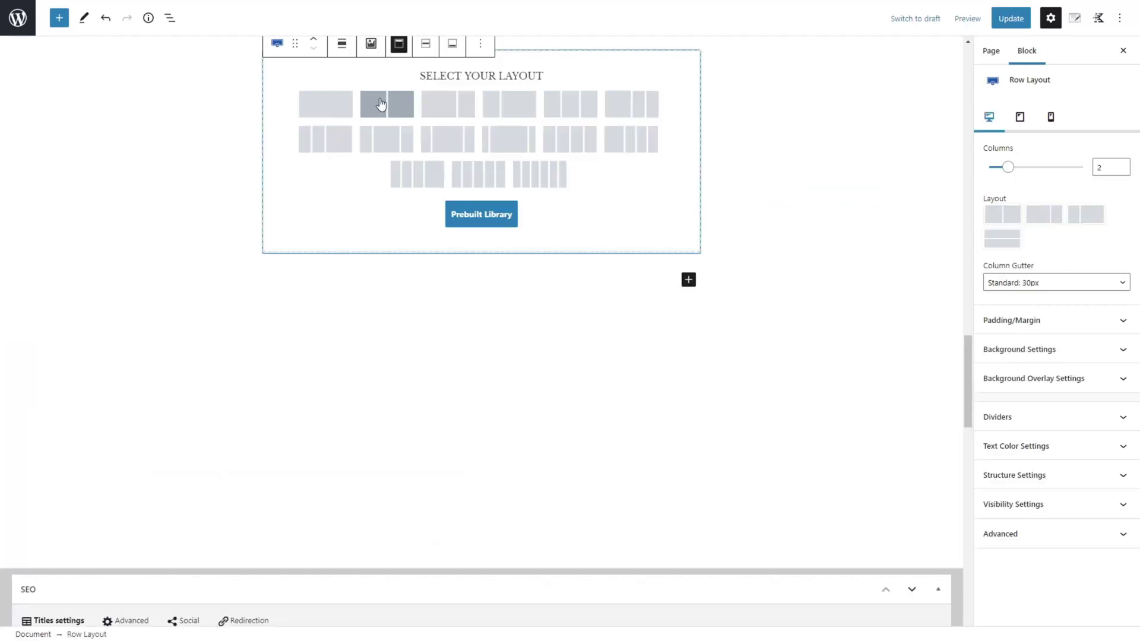
Make the row two columns with heading 'Unleash your dressmaking super powers!' and a free-eBook paragraph.
{"action": "left_click", "coordinate": [386, 105]}
{"action": "scroll", "coordinate": [480, 267], "scroll_direction": "up", "scroll_amount": 2}
{"action": "type", "text": "Unleash your dressmaking super powers!"}
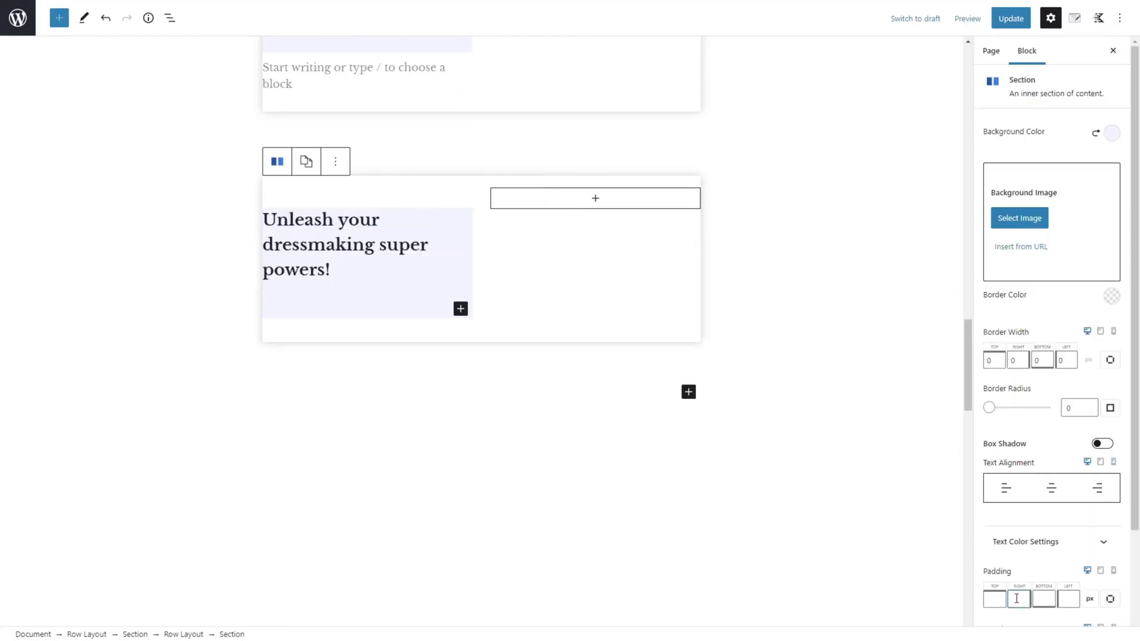
{"action": "key", "text": "Return"}
{"action": "type", "text": "And get your FREE eBook rich with sewing tips you want to know. You will also receive regular emails with sewing tips and current project updates!"}
Add an email sign-up form in the right column with the placeholder 'Email address'.
{"action": "left_click", "coordinate": [120, 184]}
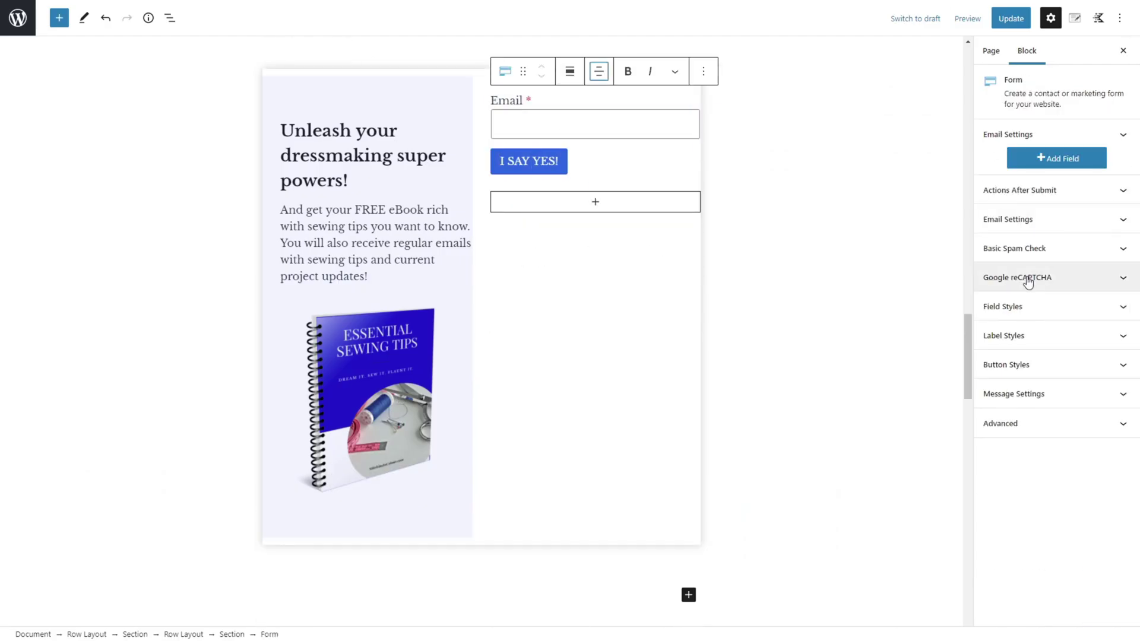
{"action": "left_click", "coordinate": [1052, 319]}
{"action": "type", "text": "Email address"}
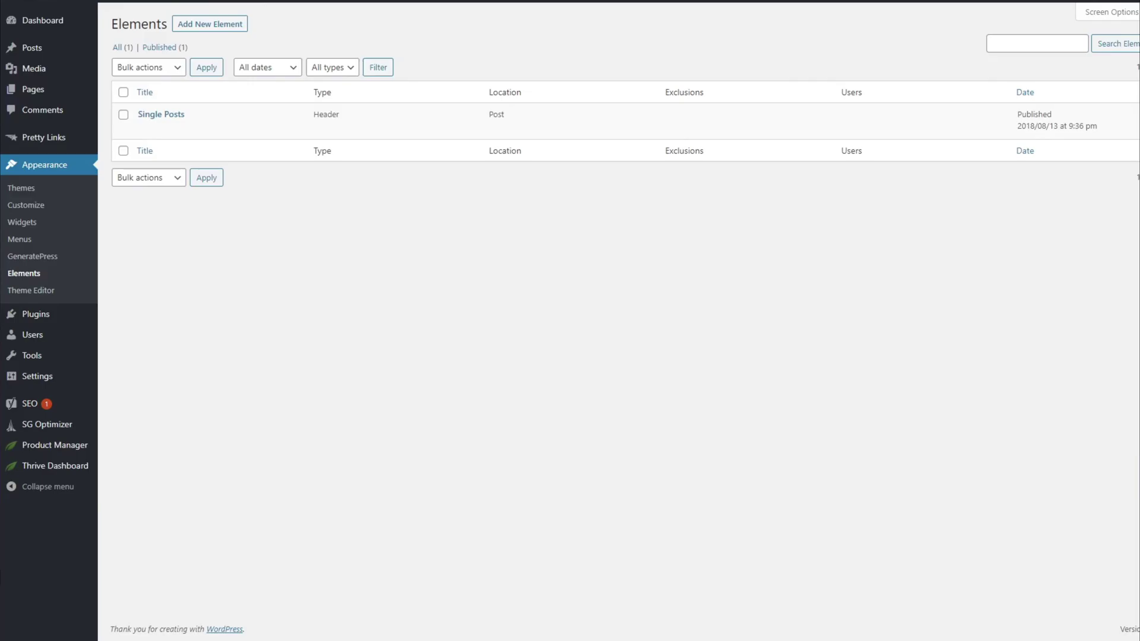
Create a new Hook element and paste the sign-up block code into it.
{"action": "left_click", "coordinate": [209, 23]}
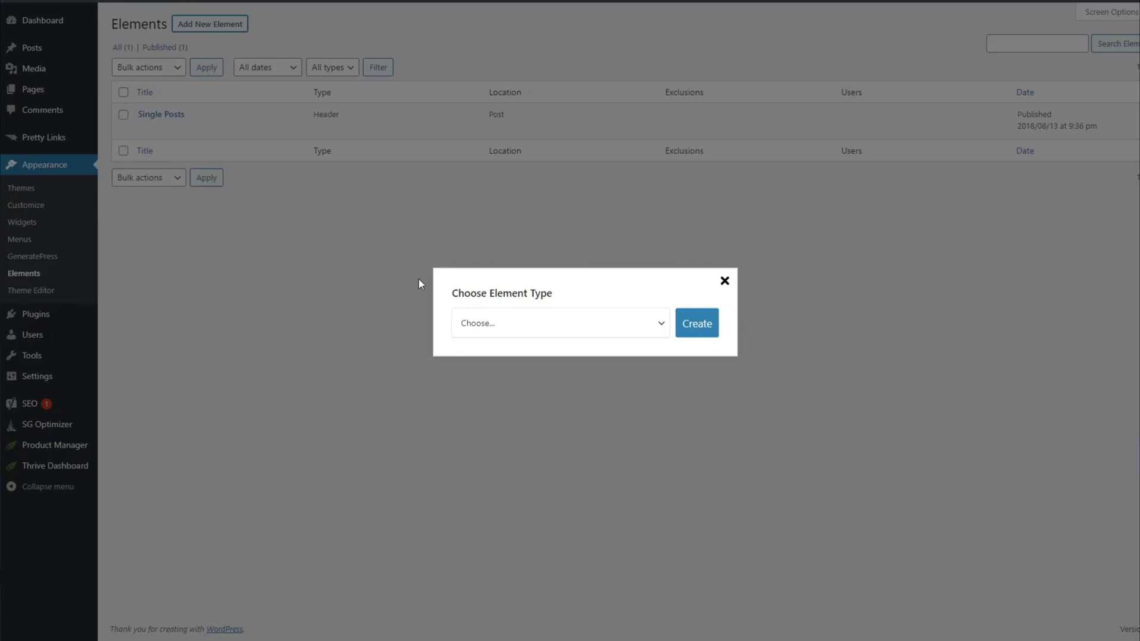
{"action": "left_click", "coordinate": [560, 323]}
{"action": "left_click", "coordinate": [658, 344]}
{"action": "left_click", "coordinate": [696, 323]}
{"action": "key", "text": "ctrl+v"}
Set the hook's display rules to show it on the Entire Site.
{"action": "scroll", "coordinate": [534, 172], "scroll_direction": "up", "scroll_amount": 10}
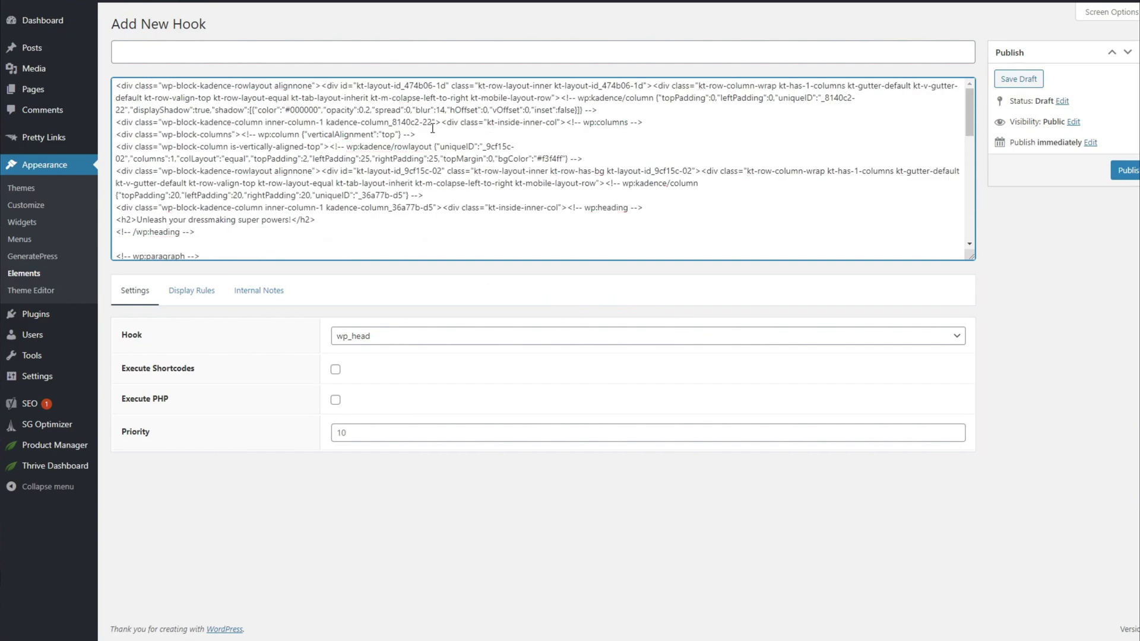
{"action": "left_click", "coordinate": [191, 288]}
{"action": "left_click", "coordinate": [636, 334]}
{"action": "left_click", "coordinate": [380, 356]}
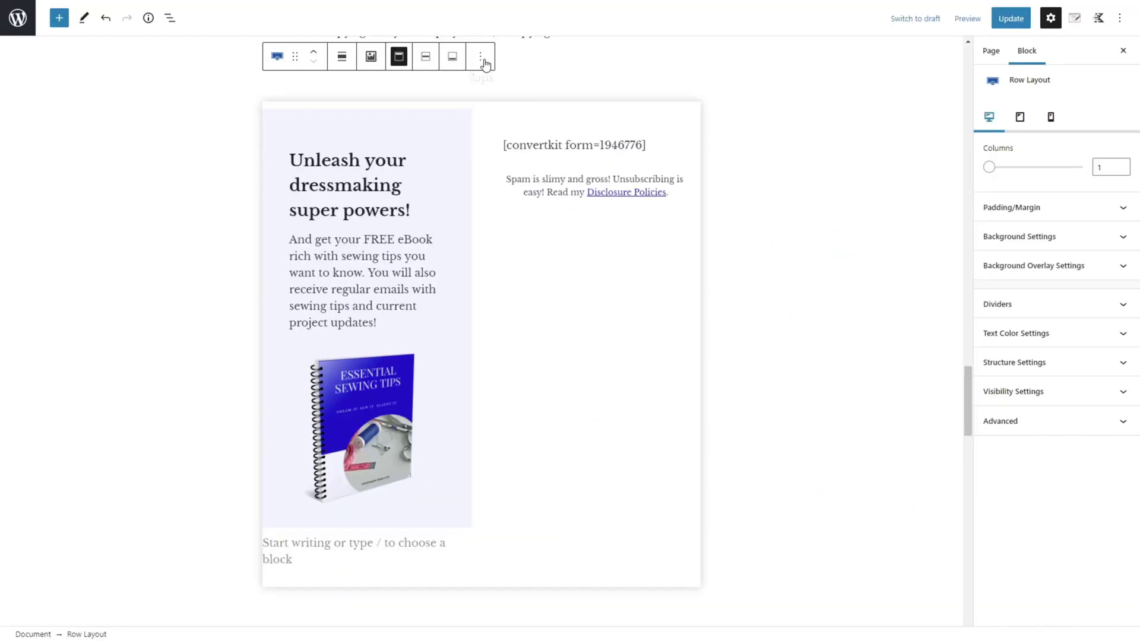
Save the row as the reusable End of Content Block and insert it into the post.
{"action": "left_click", "coordinate": [482, 57]}
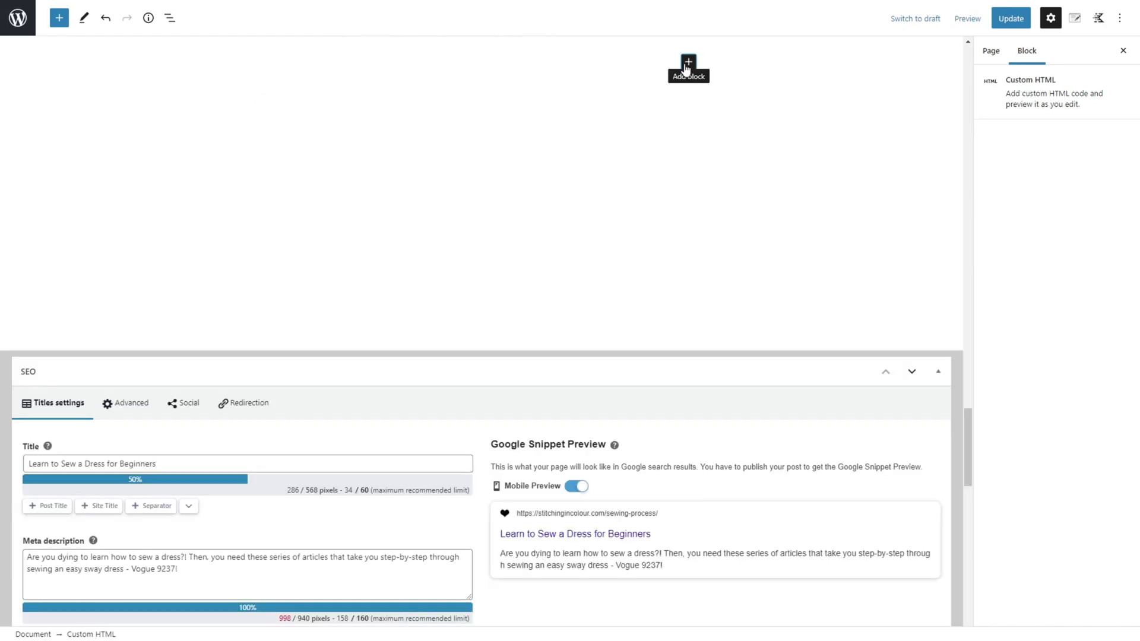
{"action": "left_click", "coordinate": [687, 64]}
{"action": "left_click", "coordinate": [689, 279]}
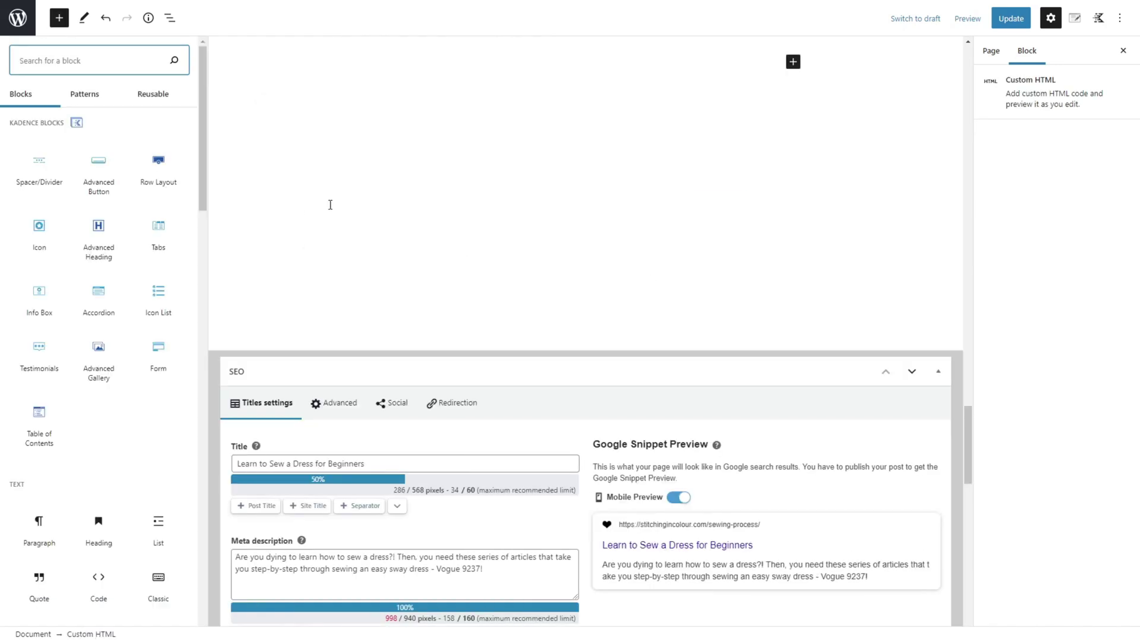
{"action": "left_click", "coordinate": [156, 95]}
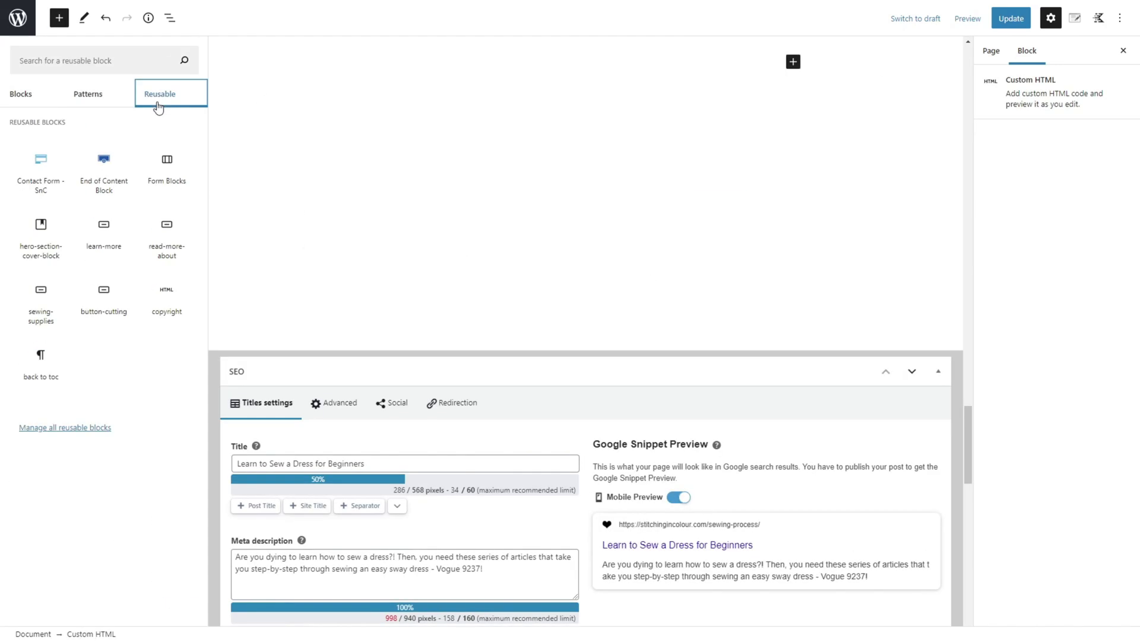
{"action": "left_click", "coordinate": [90, 180]}
{"action": "scroll", "coordinate": [604, 280], "scroll_direction": "down", "scroll_amount": 2}
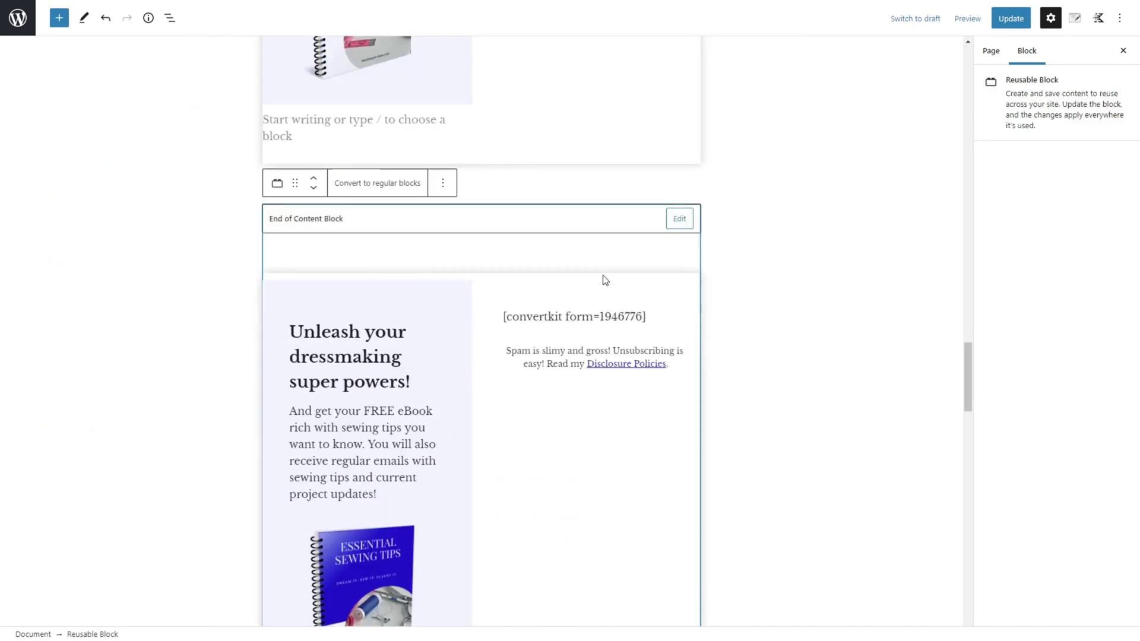